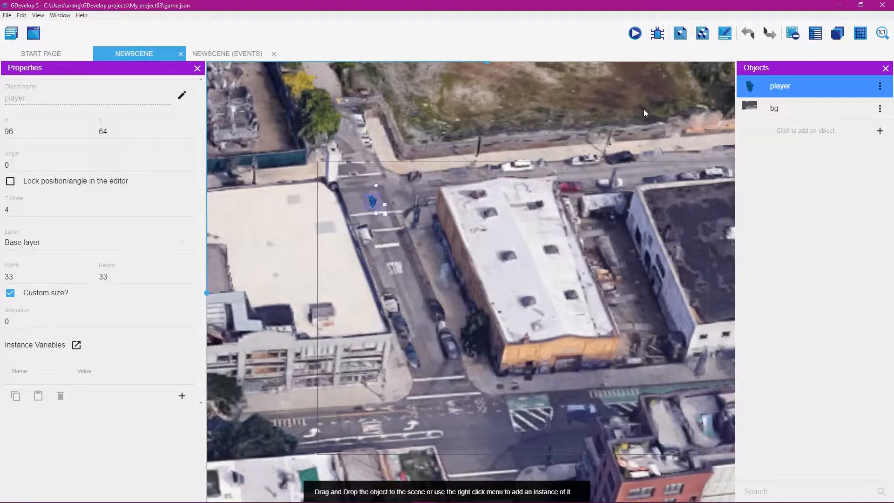
# Step: Run a maximized preview of the scene to check the player character and the camera following it
pyautogui.click(635, 34)
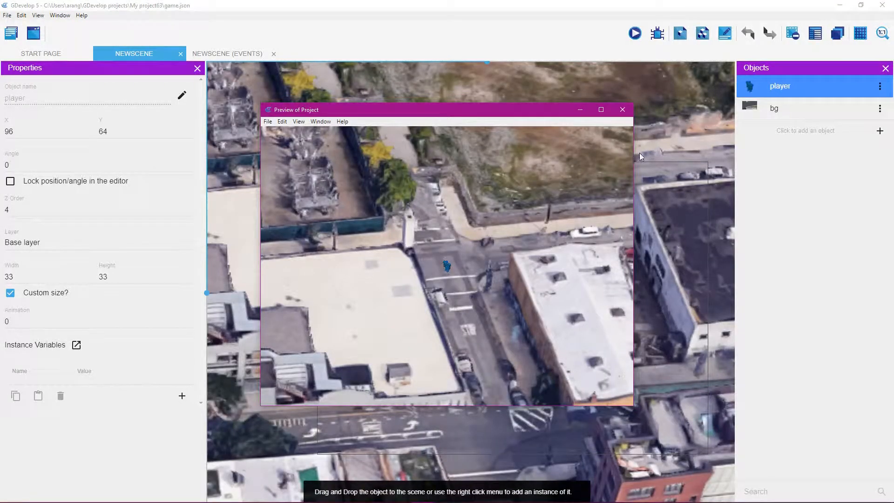
pyautogui.click(600, 110)
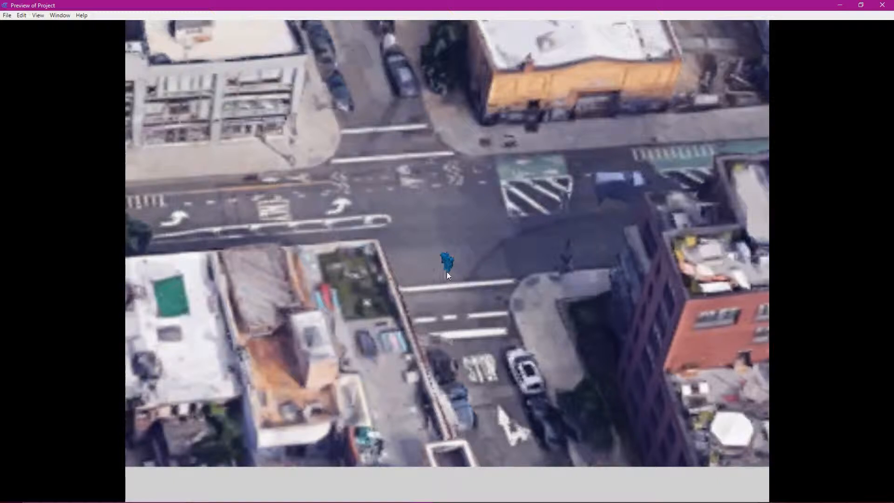
pyautogui.click(882, 4)
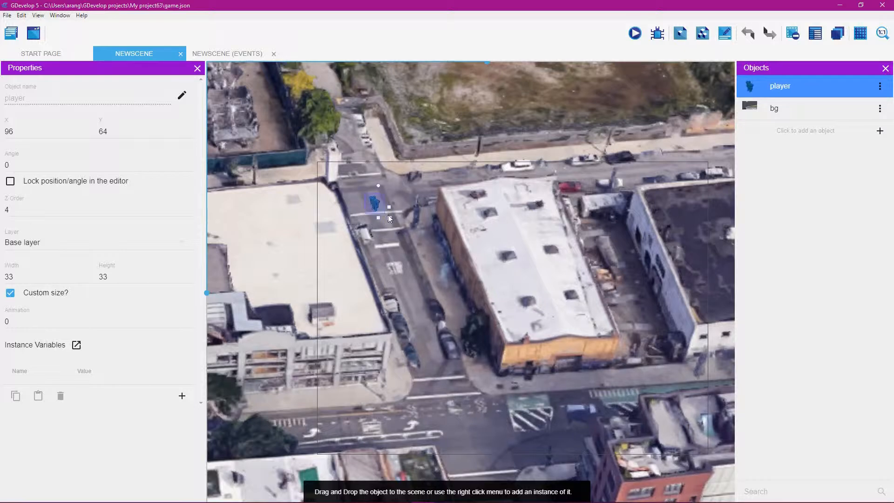
# Step: Enlarge the player instance in the scene to 49 by 49
pyautogui.moveTo(385, 214); pyautogui.dragTo(392, 221)
# Step: Preview the scene maximized and walk the player down the street past the lower edge of the background to test the camera
pyautogui.click(634, 33)
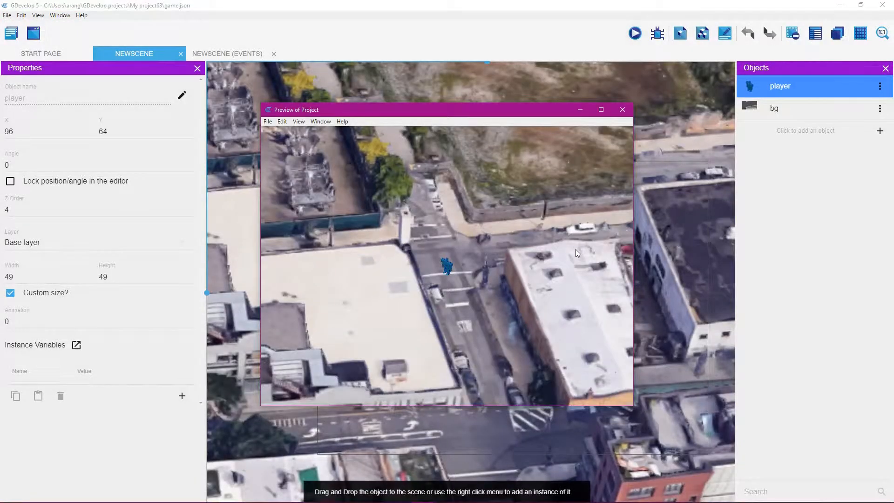
pyautogui.click(600, 109)
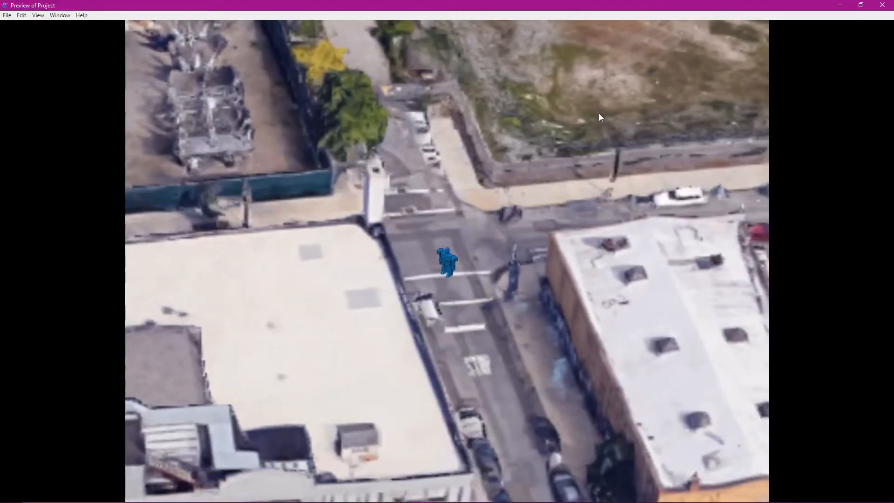
pyautogui.press('Down')
pyautogui.press('Right')
pyautogui.press('Down')
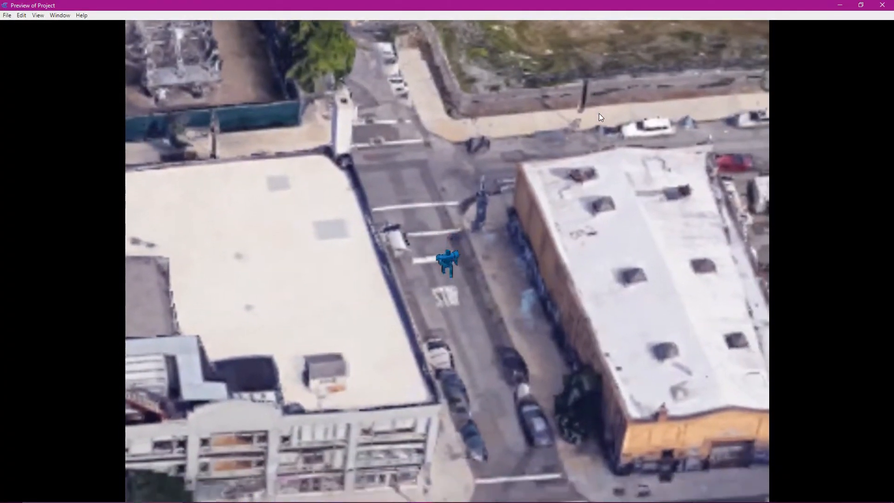
pyautogui.press('Down')
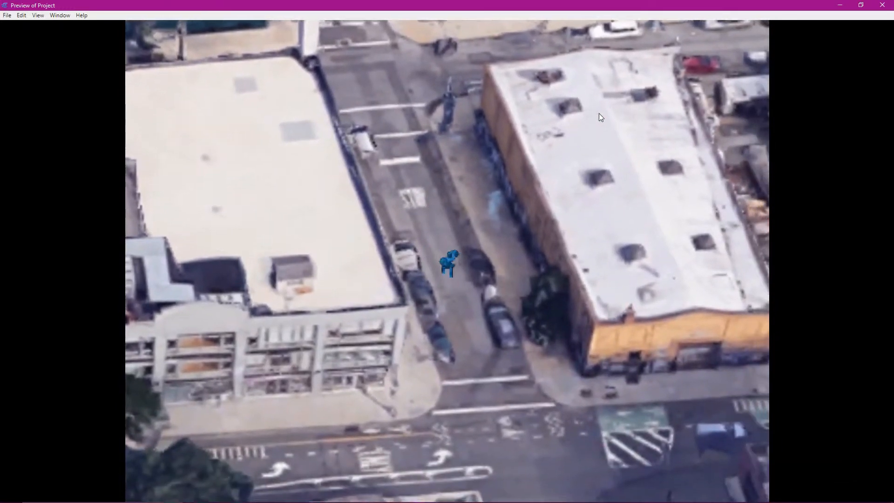
pyautogui.press('Down')
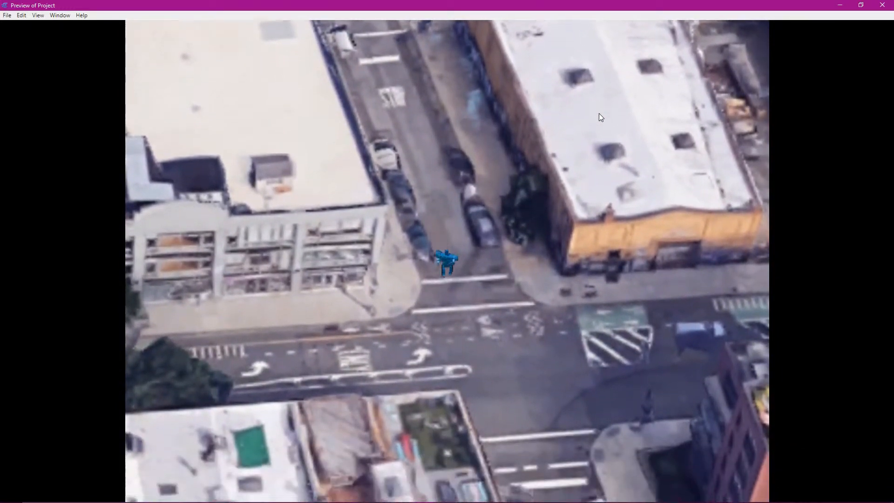
pyautogui.press('Down')
pyautogui.press('Right')
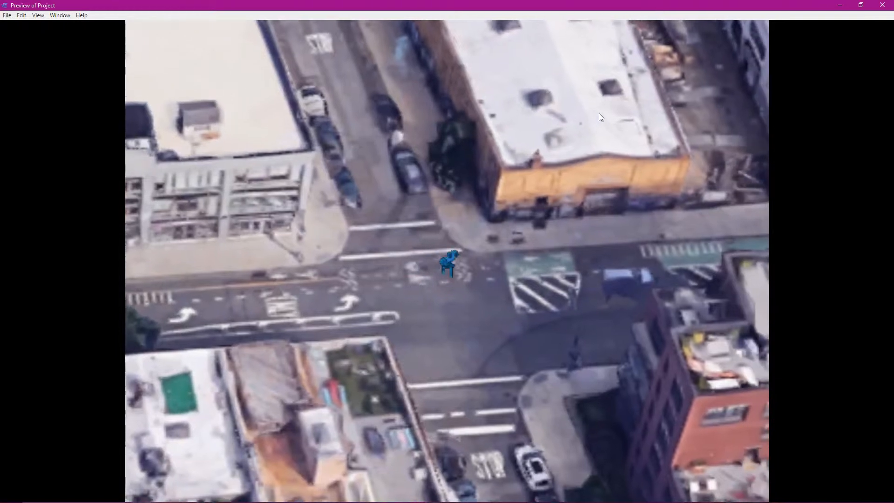
pyautogui.press('Down')
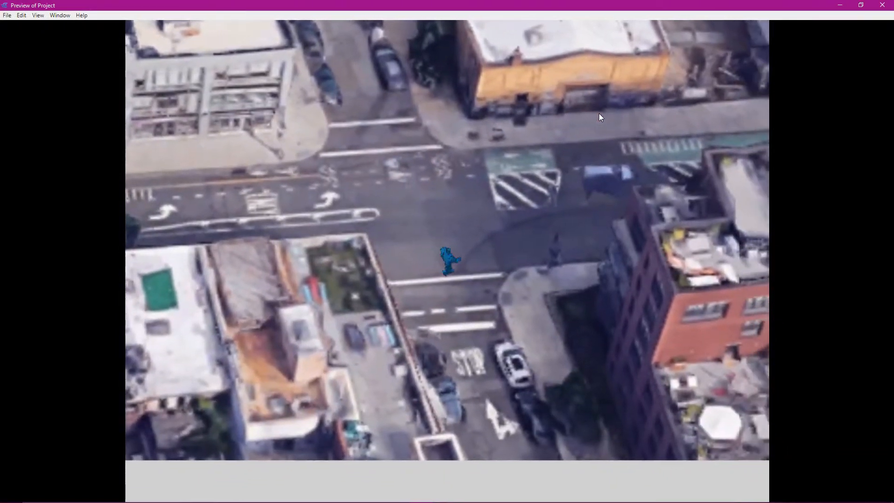
pyautogui.press('Down')
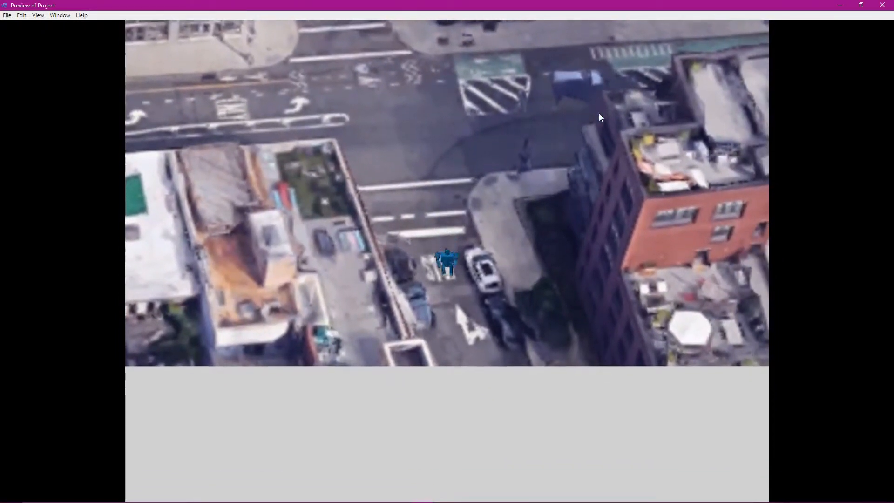
pyautogui.press('Down')
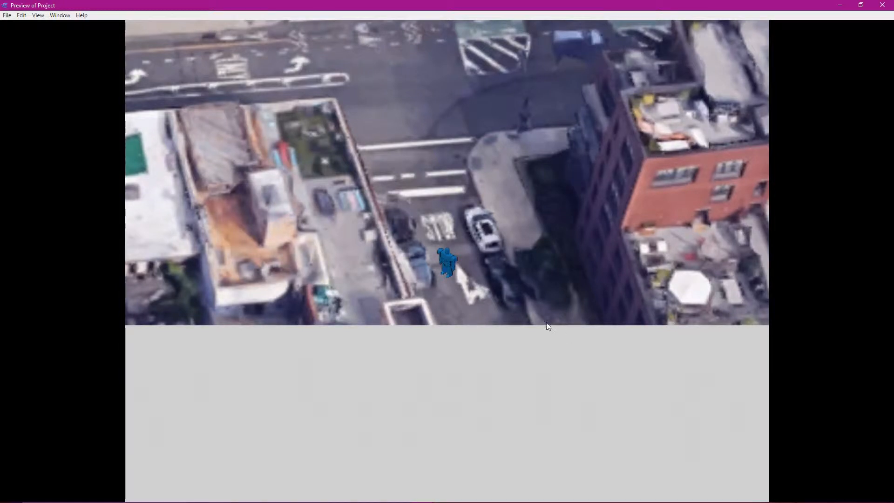
pyautogui.press('Down')
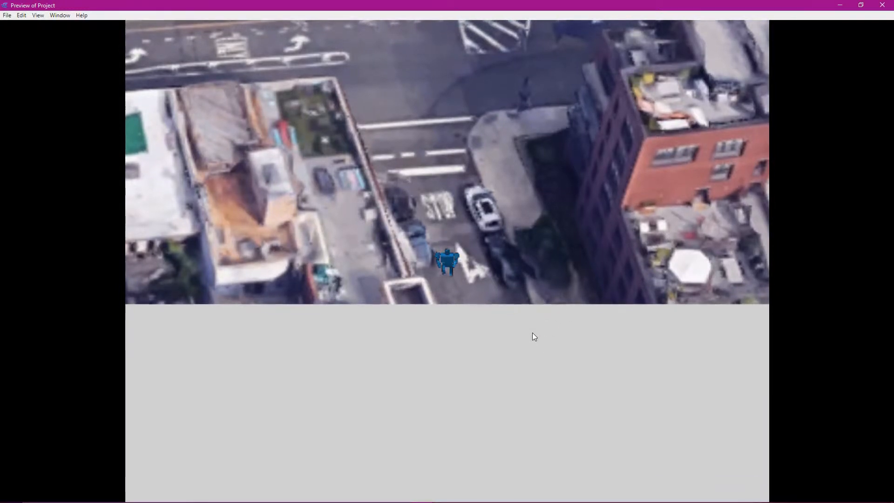
pyautogui.press('Down')
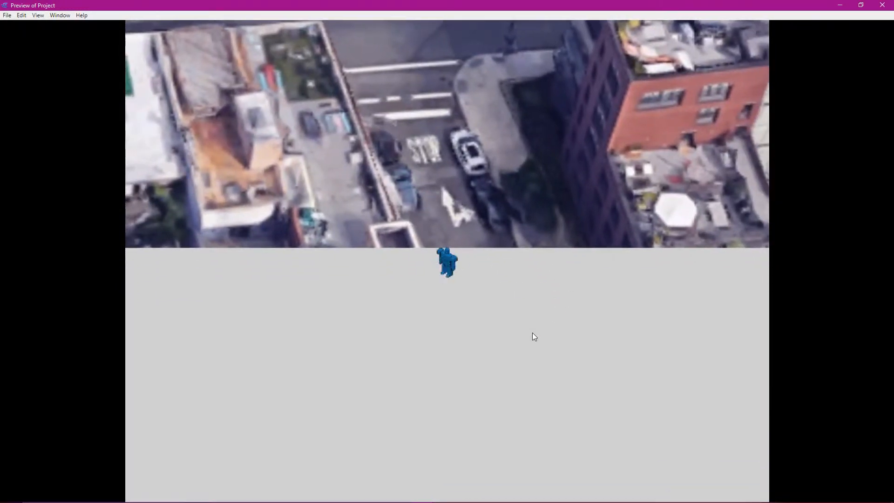
pyautogui.press('Right')
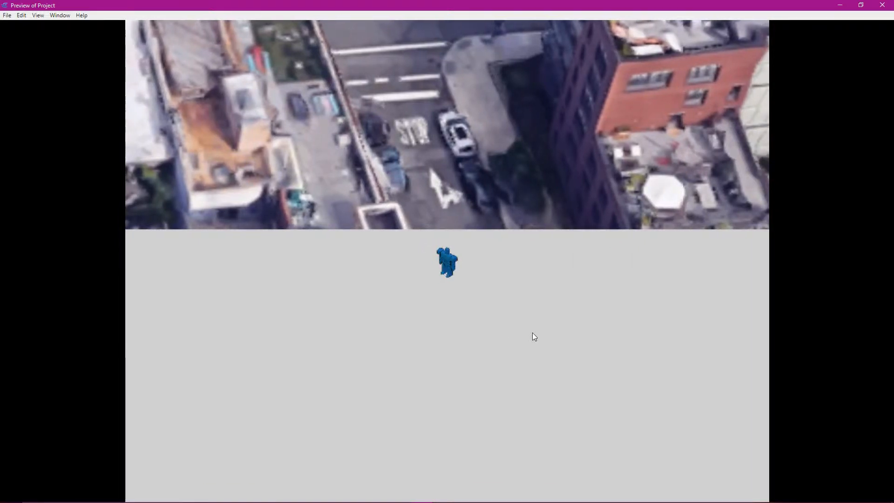
pyautogui.click(882, 5)
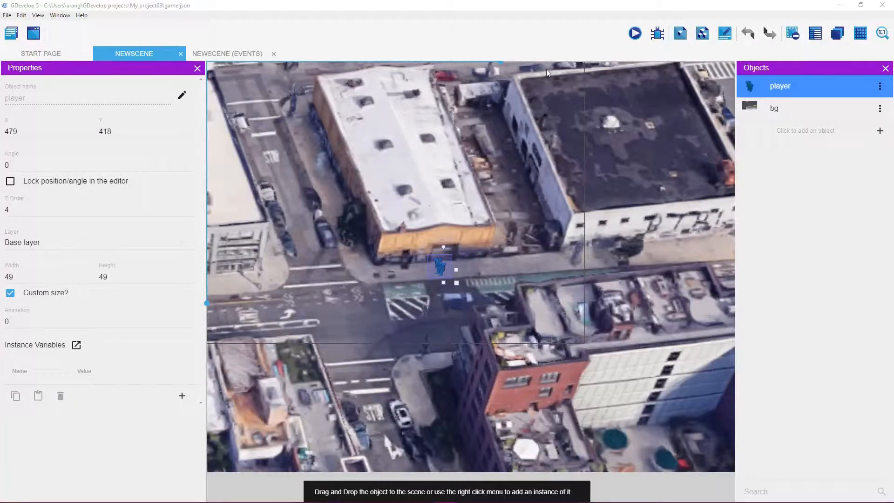
# Step: In the scene's events, change the player's camera-centering action to Center the camera on an object within limits
pyautogui.click(610, 9)
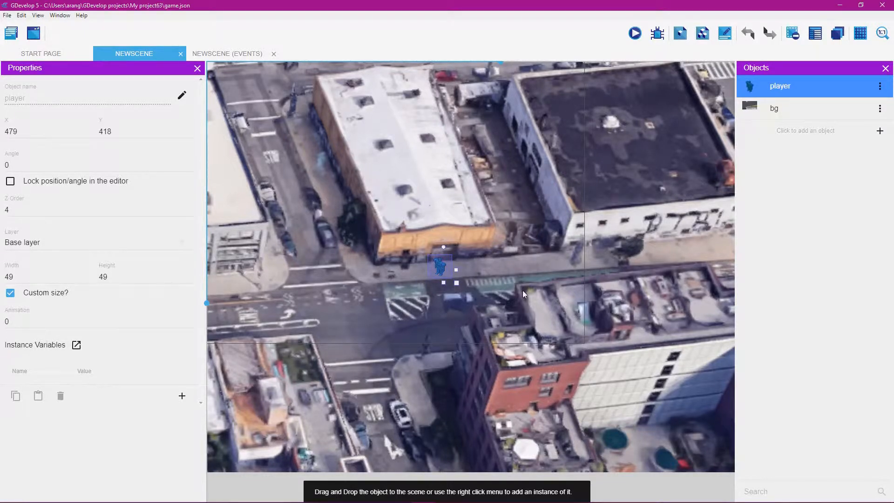
pyautogui.click(231, 54)
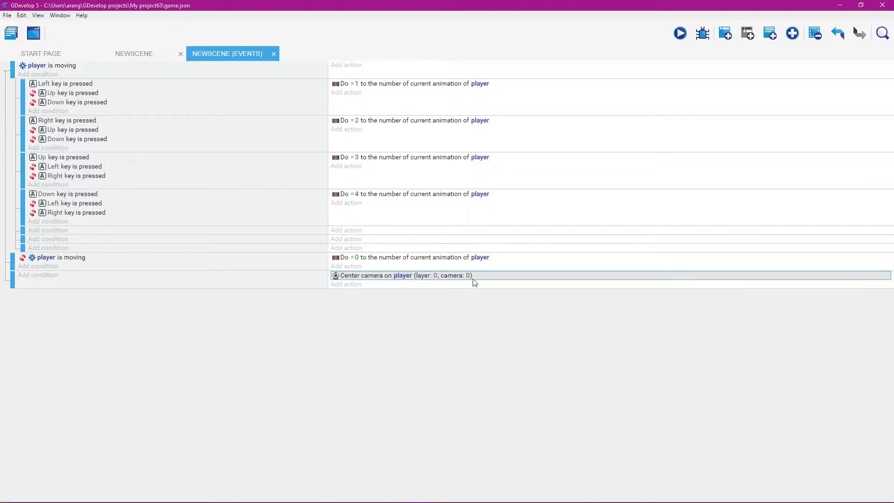
pyautogui.doubleClick(495, 278)
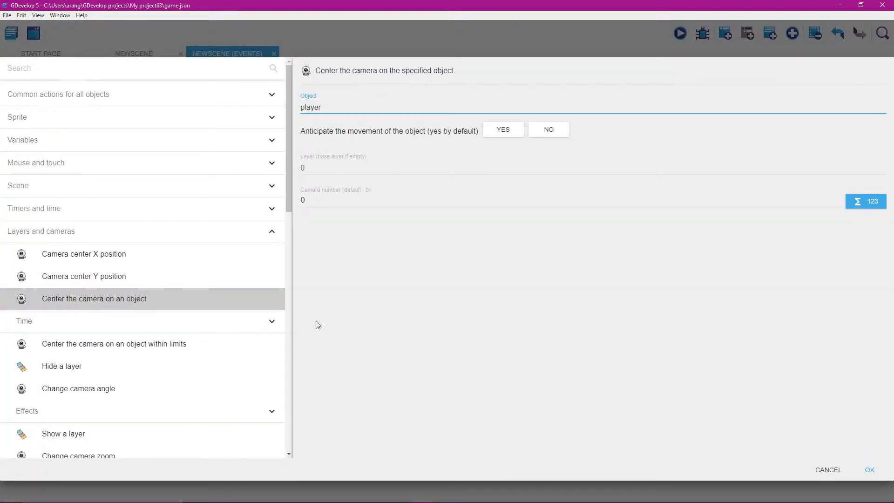
pyautogui.click(211, 344)
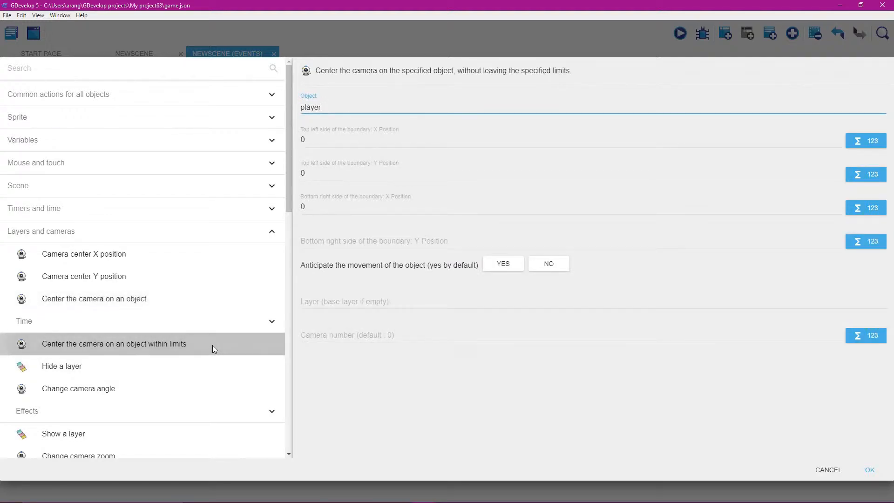
# Step: Set the top left side of the camera boundary to X position 0 and Y position 0
pyautogui.click(321, 138)
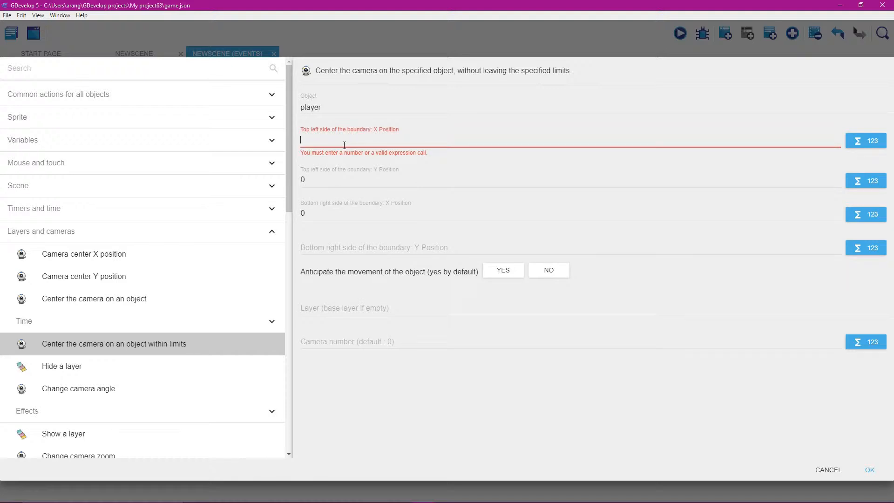
pyautogui.click(322, 172)
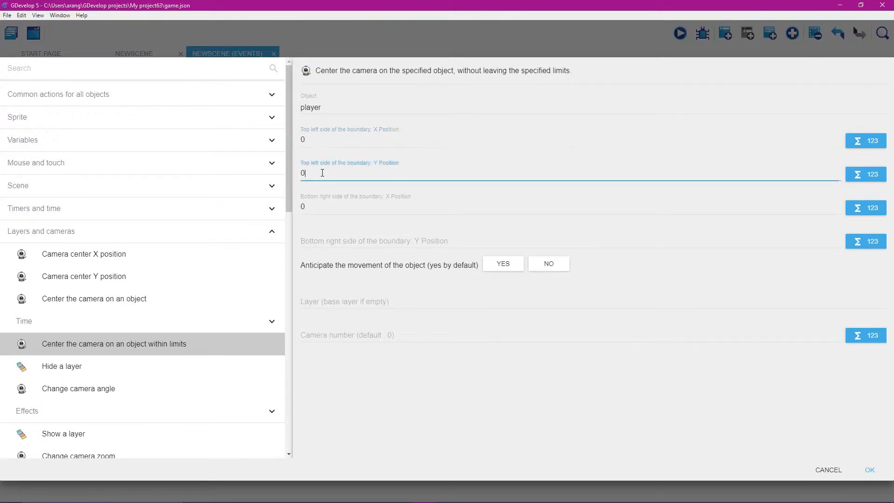
pyautogui.write('0')
pyautogui.press('Tab')
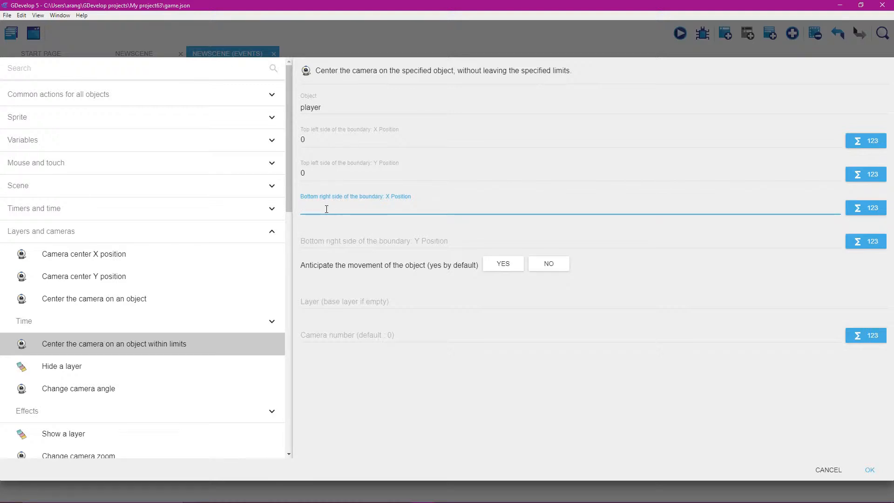
# Step: Set the bottom right side of the camera boundary to X 1920 and Y 1080, accept the action, and save the project
pyautogui.write('1')
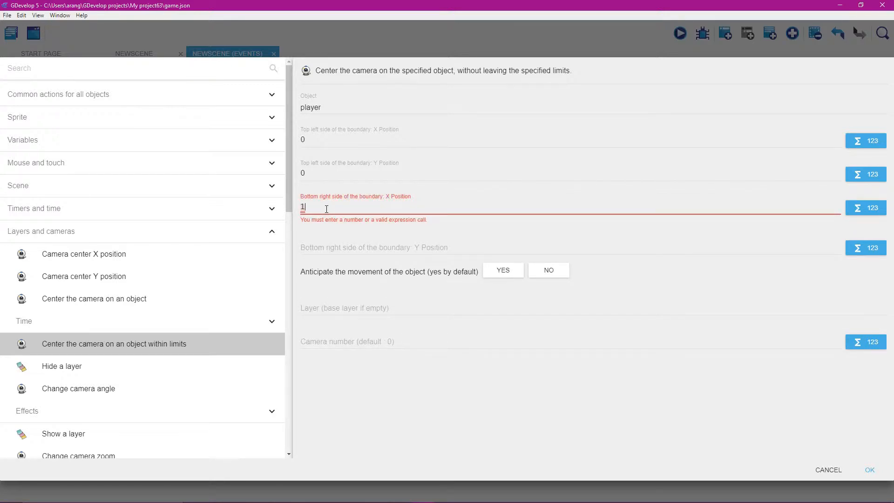
pyautogui.write('9209')
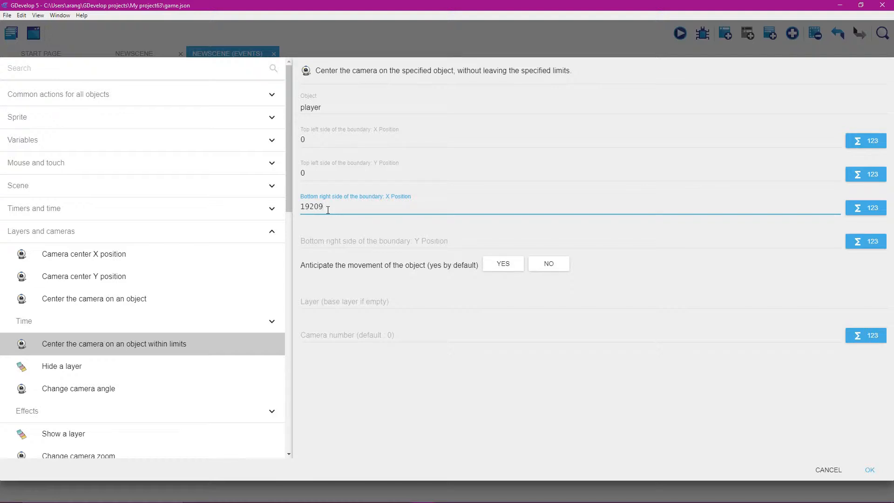
pyautogui.press('BackSpace')
pyautogui.press('BackSpace')
pyautogui.write('19')
pyautogui.click(355, 237)
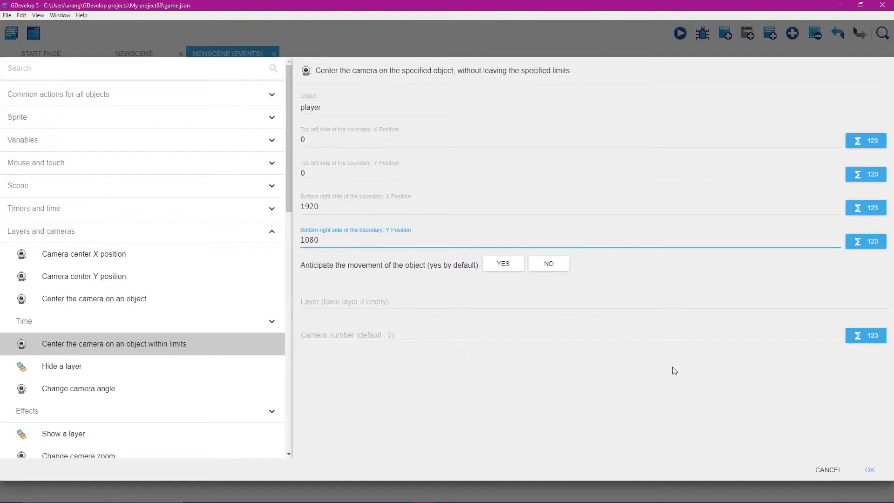
pyautogui.click(730, 404)
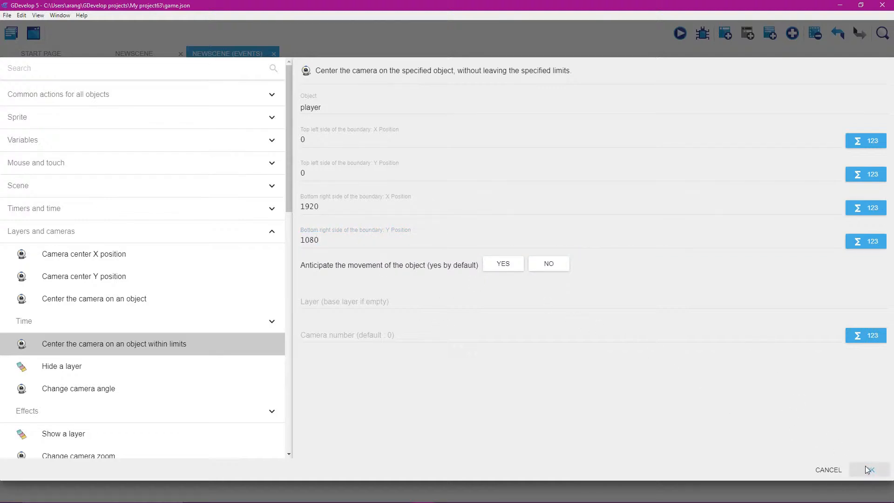
pyautogui.click(866, 466)
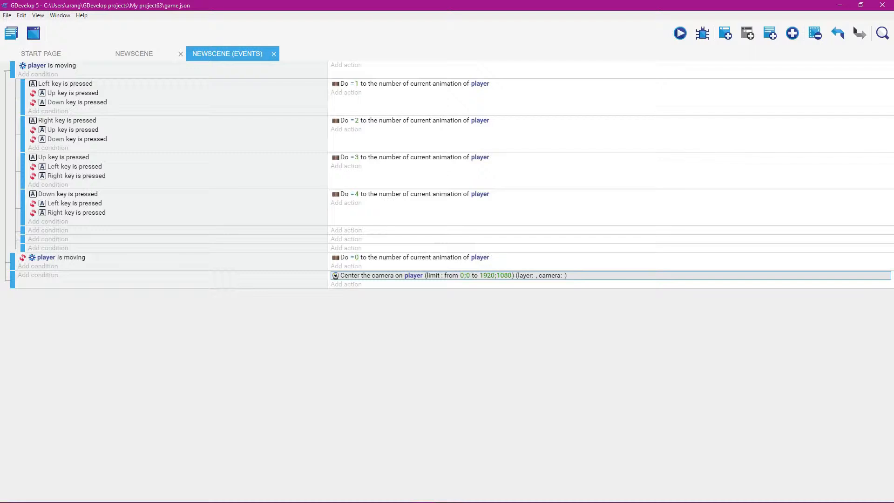
pyautogui.hotkey('ctrl', 's')
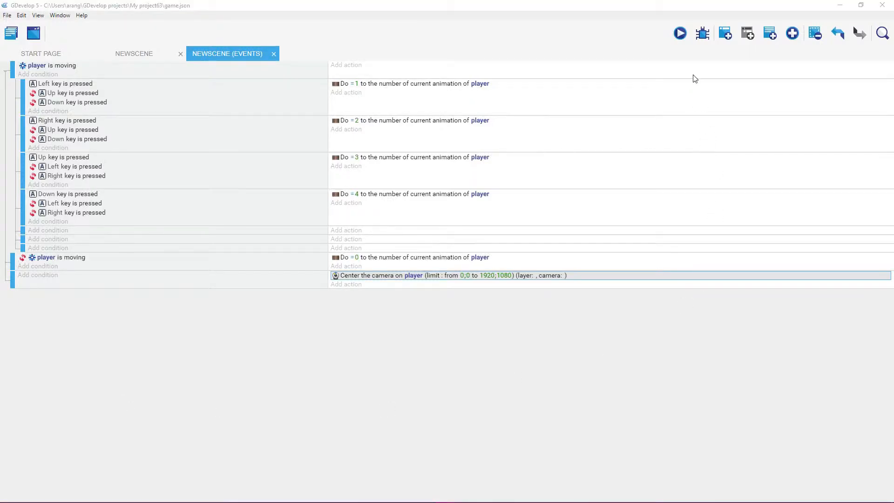
pyautogui.click(679, 11)
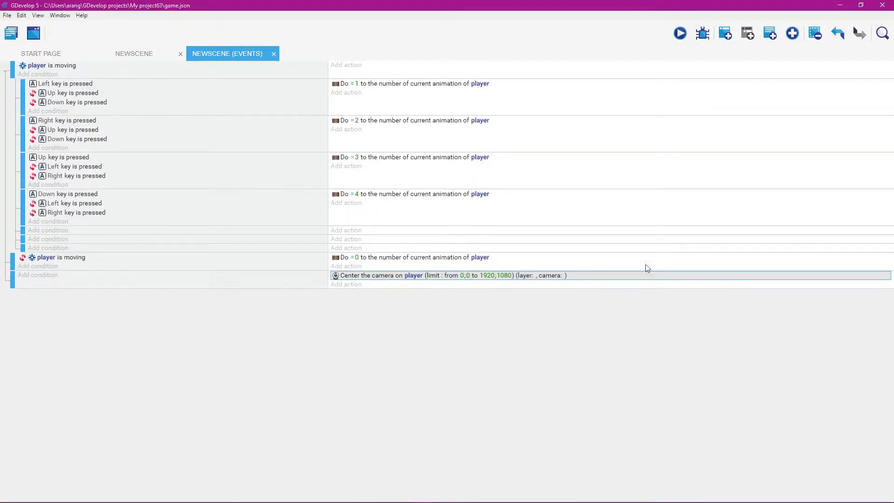
# Step: Preview the scene and walk the player up over the orange building's roof to test the camera limits
pyautogui.click(143, 53)
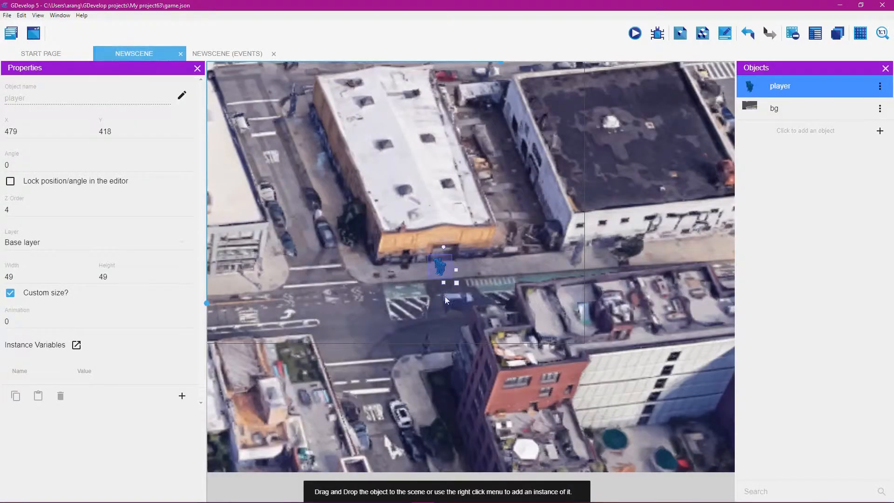
pyautogui.scroll(-10, 478, 314)
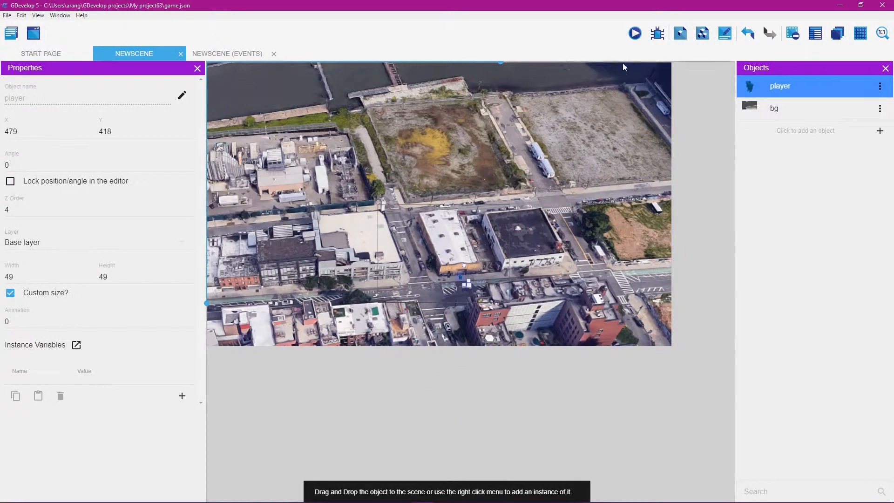
pyautogui.click(633, 35)
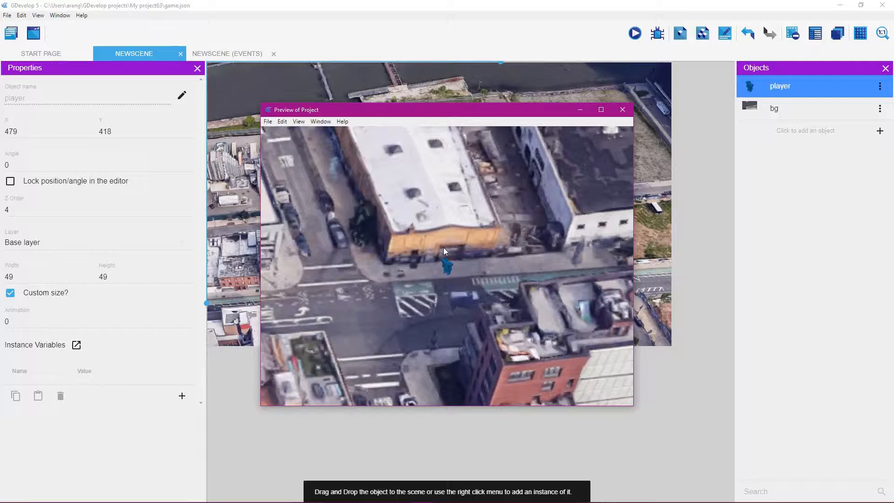
pyautogui.click(622, 110)
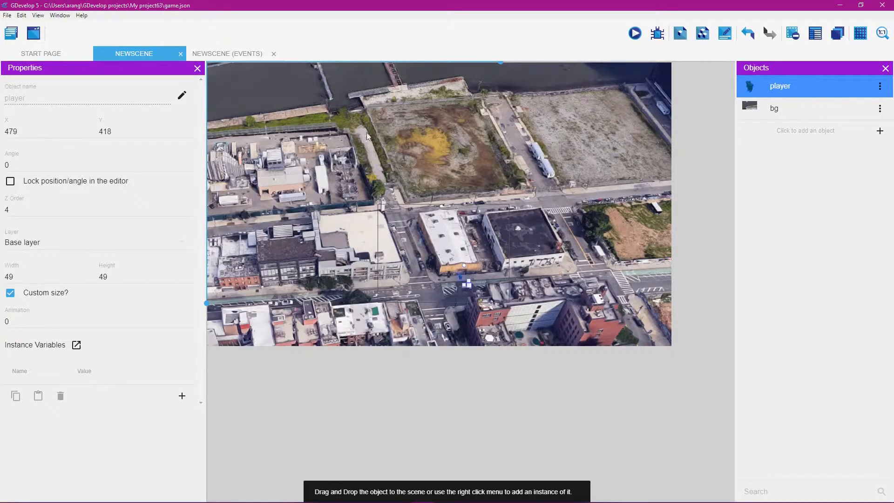
pyautogui.click(634, 33)
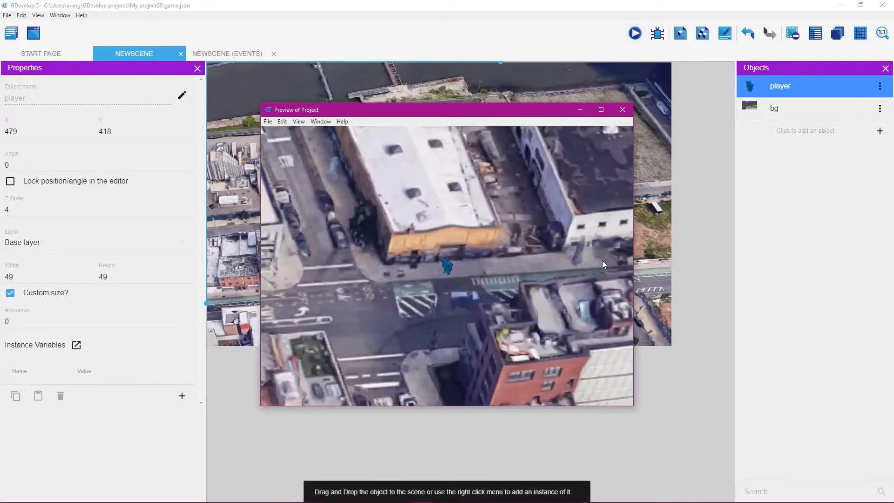
pyautogui.press('Up')
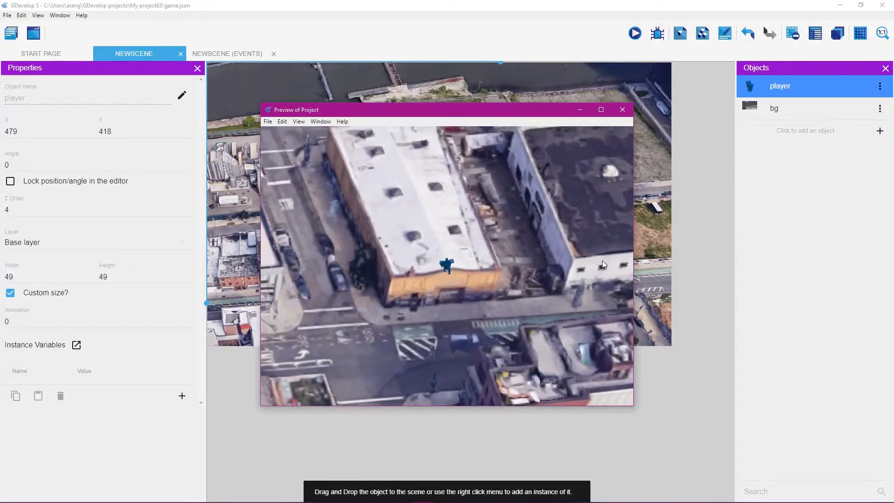
pyautogui.press('Up')
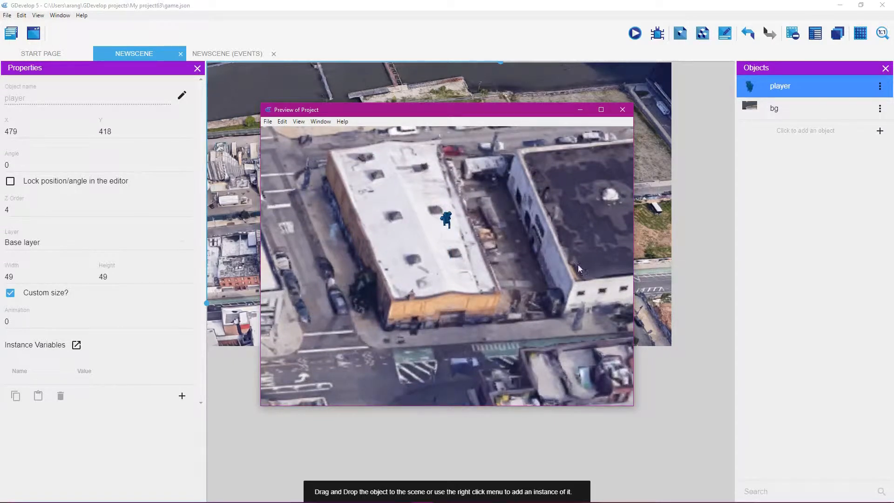
pyautogui.press('Up')
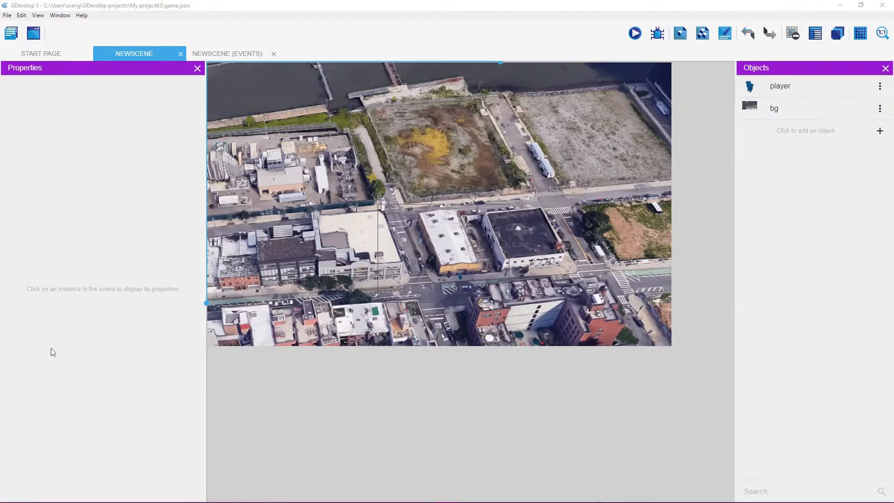
# Step: Move the player onto the upper-left corner of the background, at about X -1427, Y -805, and select its X coordinate
pyautogui.click(574, 8)
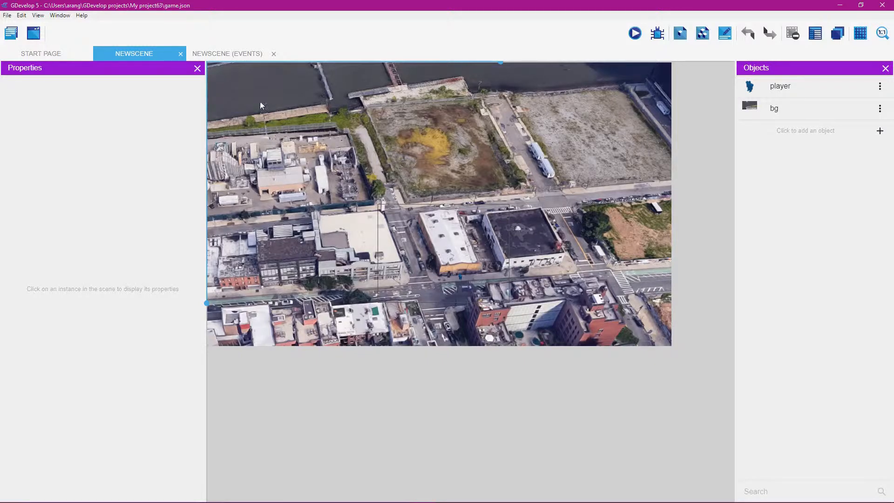
pyautogui.scroll(-2, 406, 264)
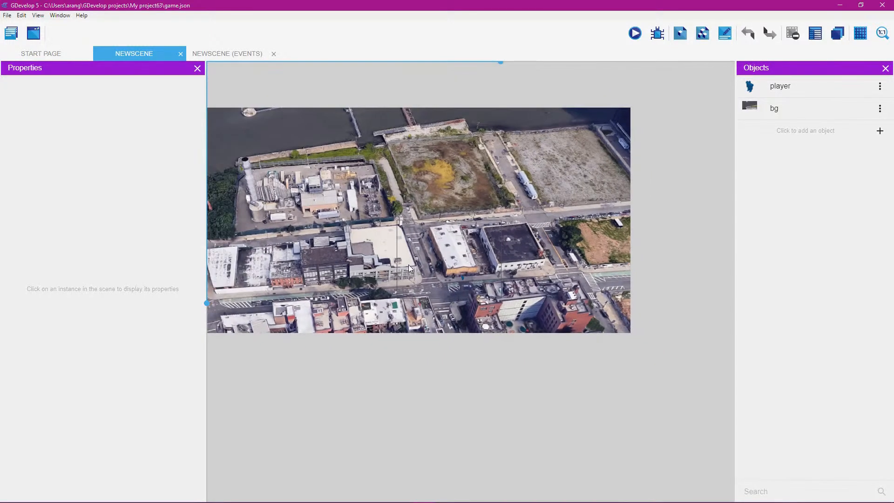
pyautogui.scroll(-1, 465, 286)
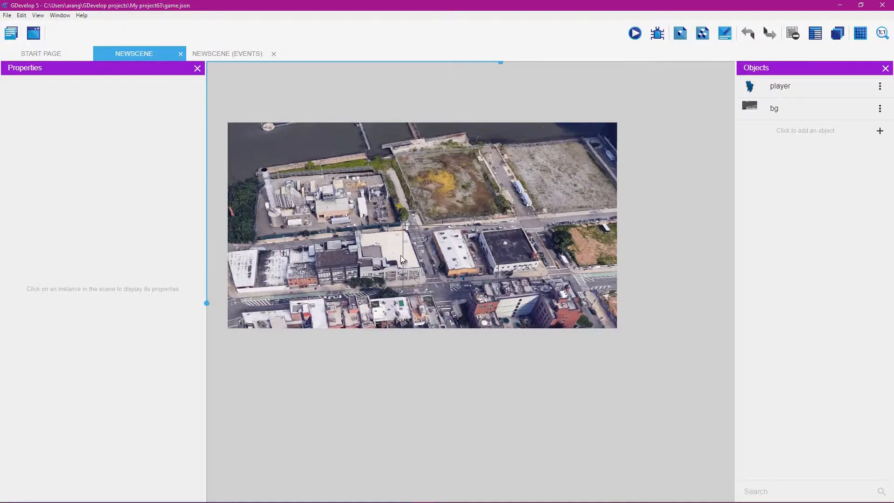
pyautogui.click(463, 279)
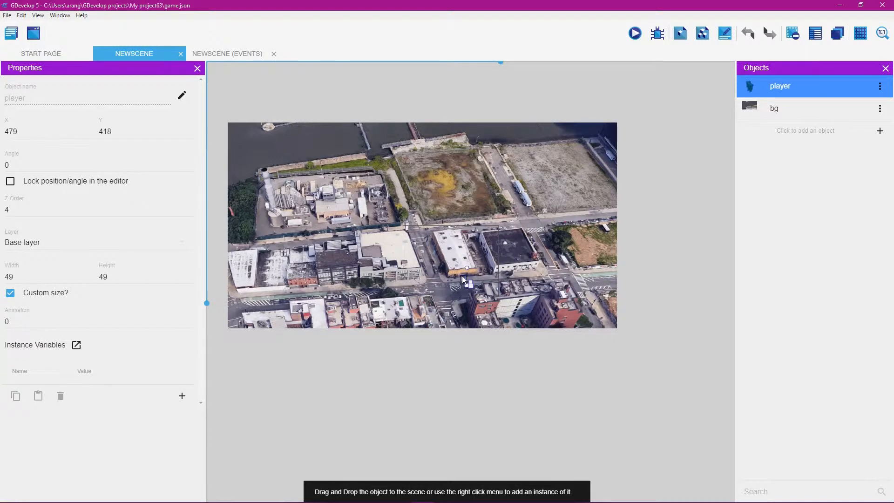
pyautogui.moveTo(461, 276); pyautogui.dragTo(236, 130)
pyautogui.click(426, 9)
pyautogui.moveTo(30, 132); pyautogui.dragTo(10, 131)
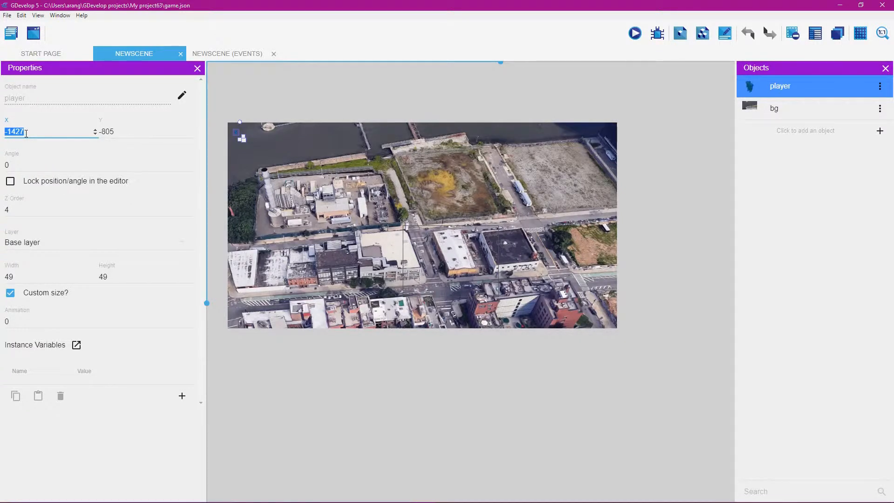
pyautogui.click(141, 134)
# Step: In the camera-centering action, set the top left side of the boundary to X position -1427 and accept it
pyautogui.click(231, 54)
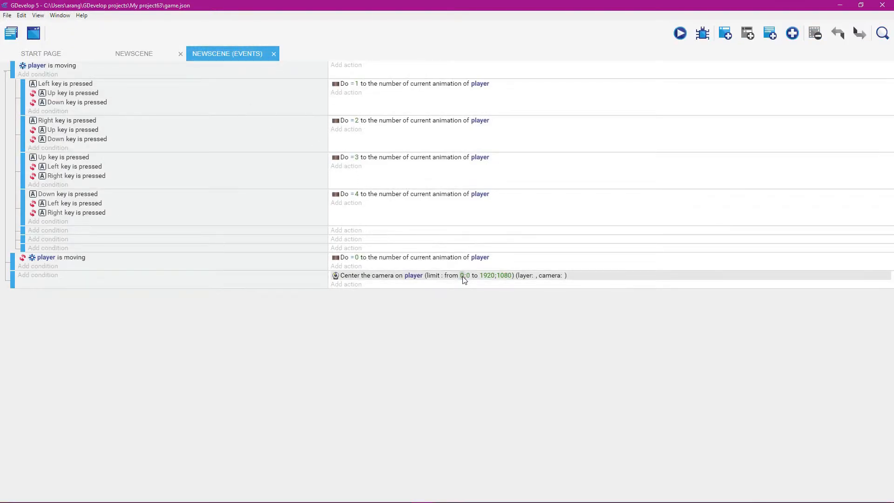
pyautogui.doubleClick(590, 276)
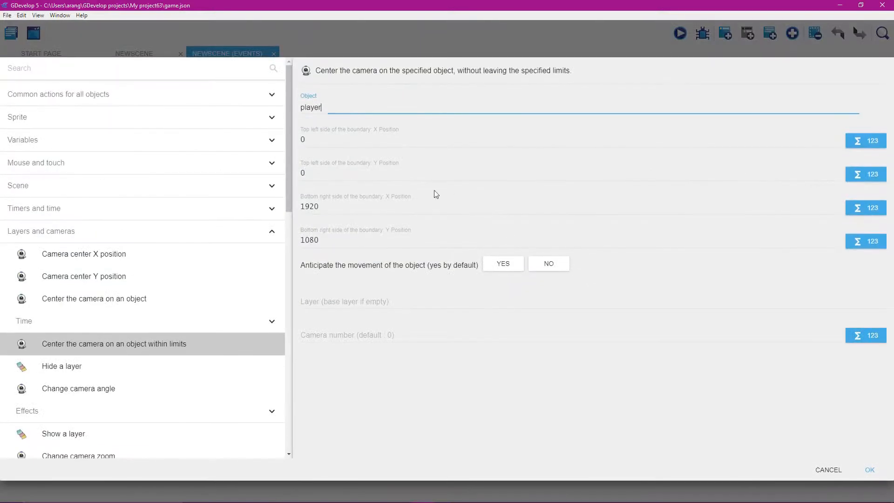
pyautogui.click(320, 140)
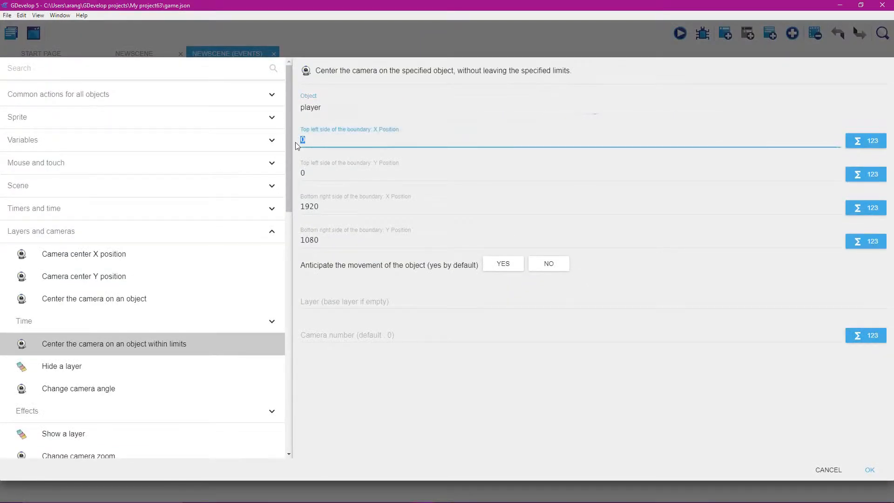
pyautogui.doubleClick(303, 141)
pyautogui.write('-1427')
pyautogui.click(868, 469)
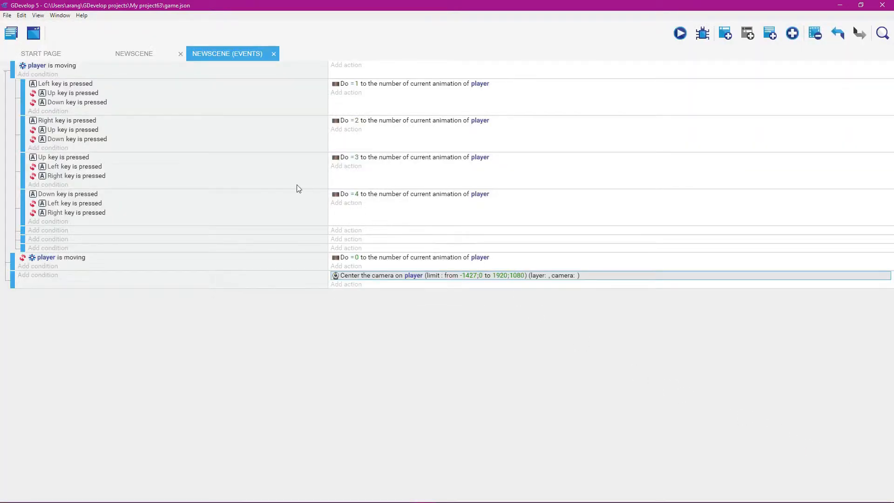
# Step: Look up the player's Y coordinate in the scene and set the camera boundary's top left Y position to -805
pyautogui.click(135, 56)
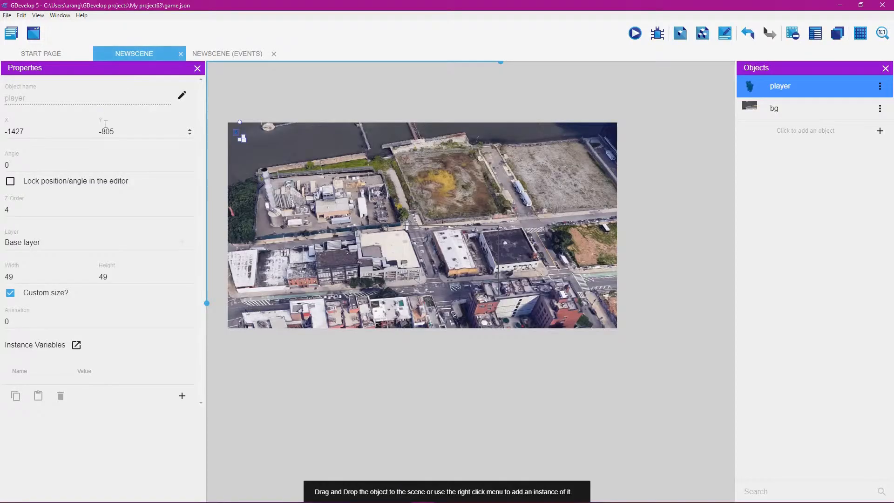
pyautogui.click(122, 132)
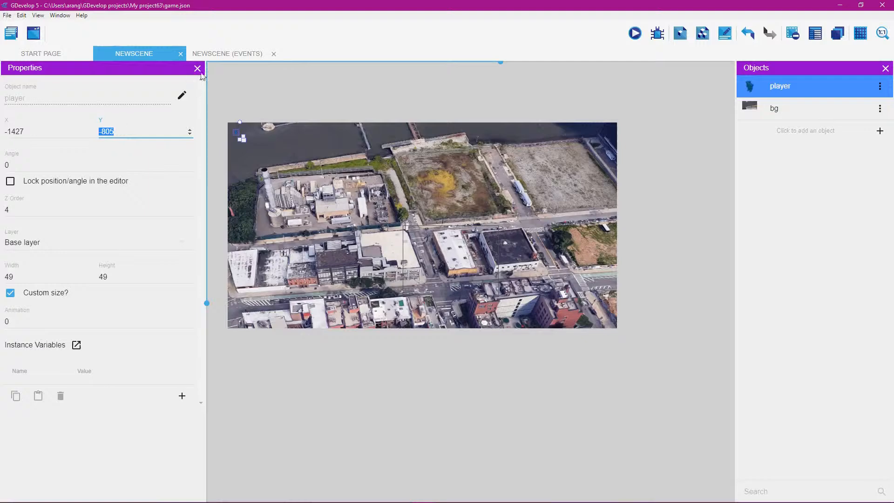
pyautogui.click(226, 99)
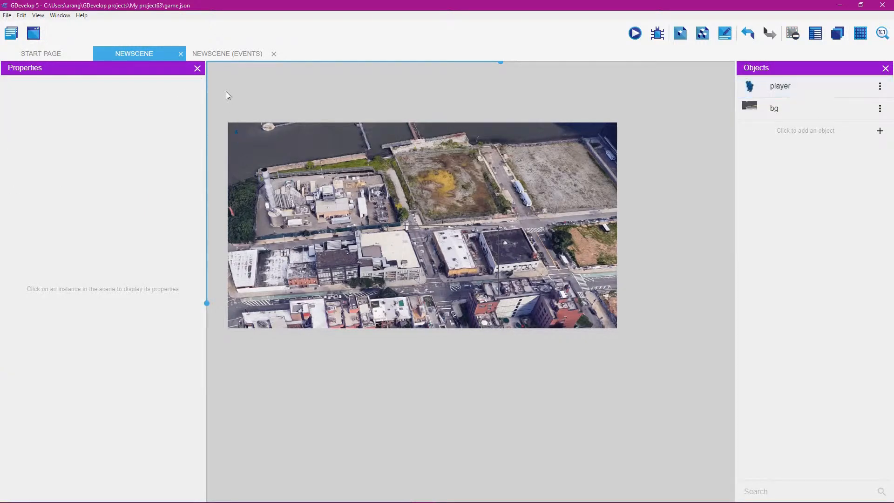
pyautogui.click(221, 54)
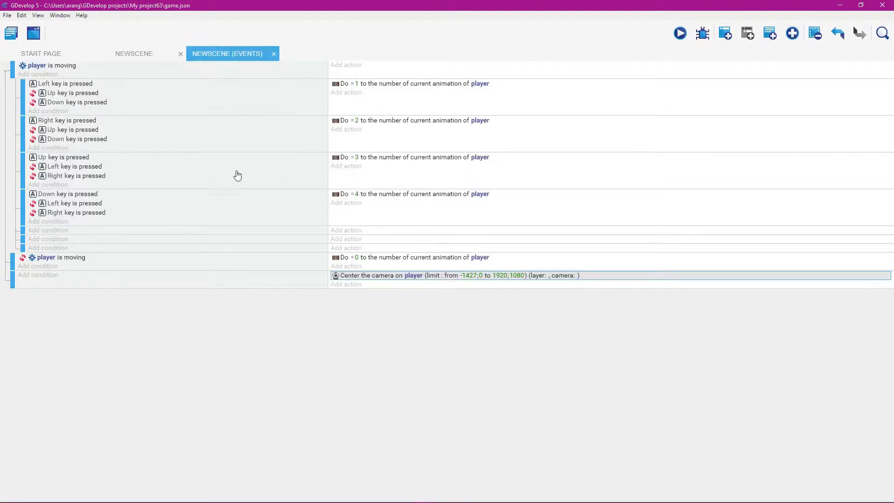
pyautogui.doubleClick(607, 278)
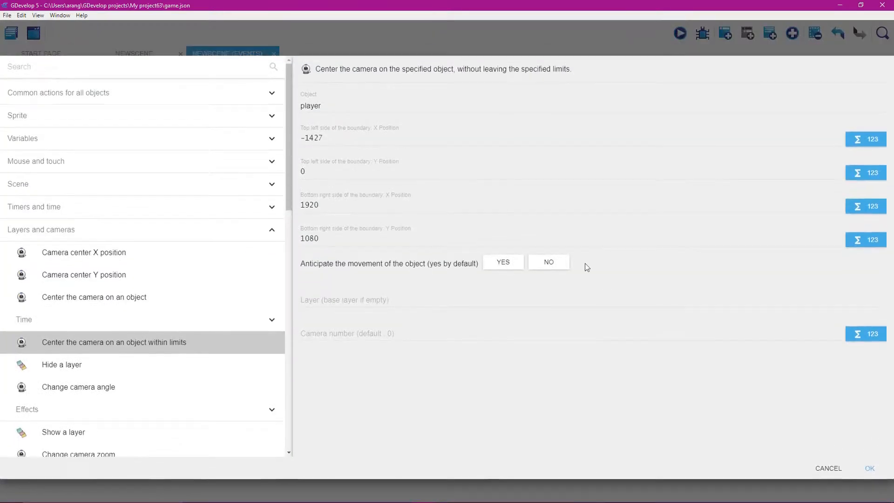
pyautogui.click(305, 173)
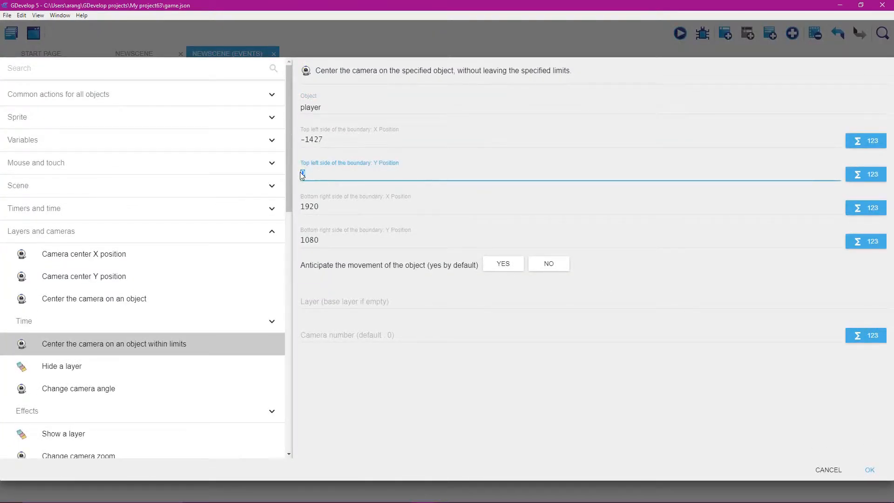
pyautogui.write('-805')
pyautogui.click(869, 469)
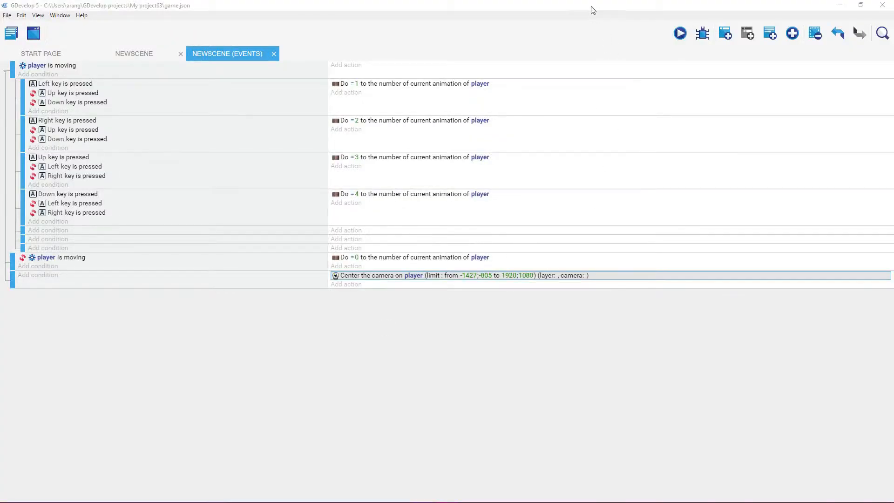
# Step: Preview the scene to check the camera with the player at the background's upper-left corner, and close the preview
pyautogui.click(593, 11)
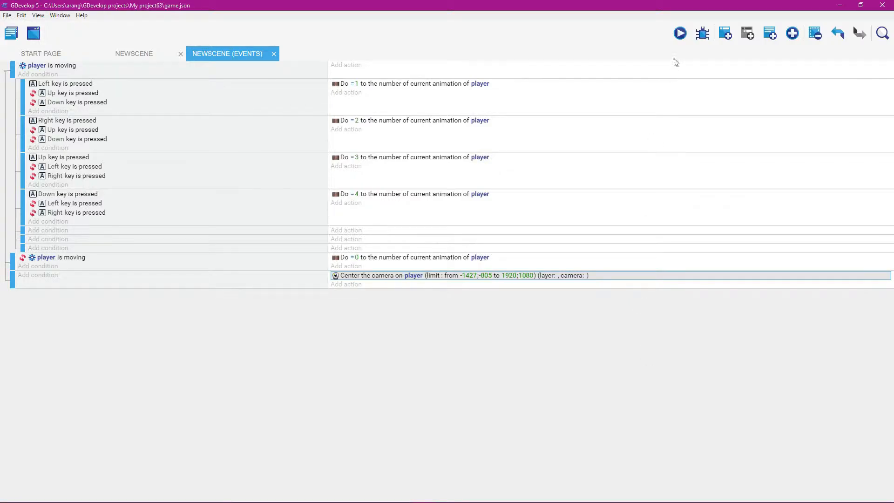
pyautogui.click(680, 33)
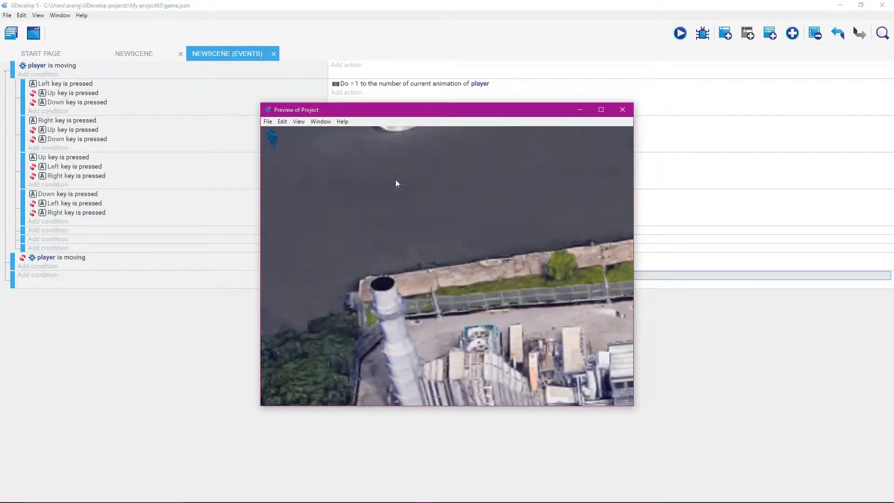
pyautogui.click(622, 110)
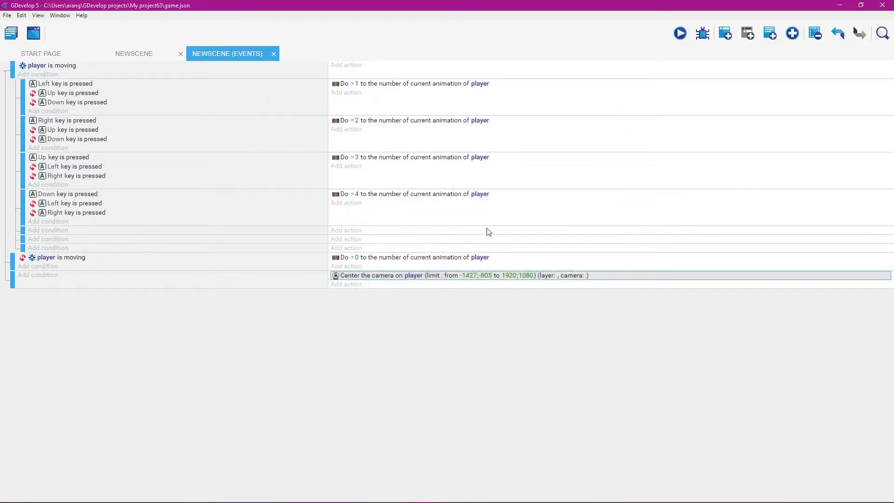
# Step: Move the player from the background's corner to the street beside the white-roofed orange building, at about X 128, Y 90
pyautogui.click(140, 53)
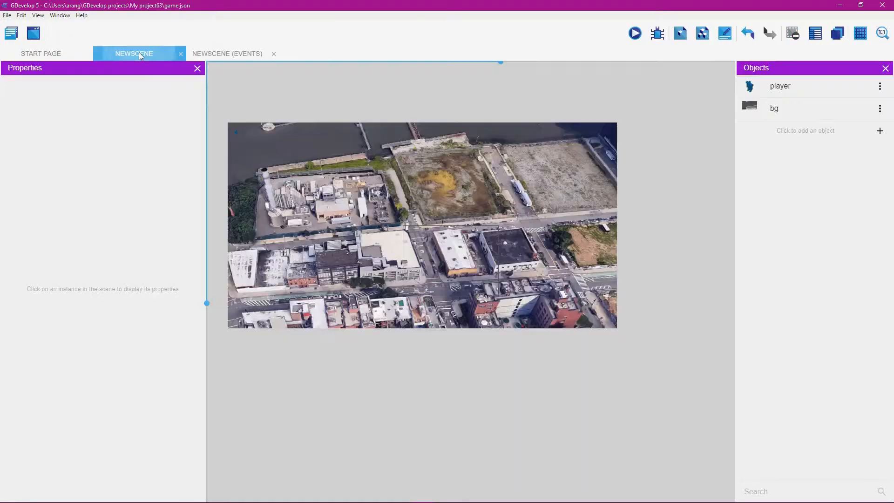
pyautogui.click(236, 131)
pyautogui.moveTo(235, 131); pyautogui.dragTo(423, 238)
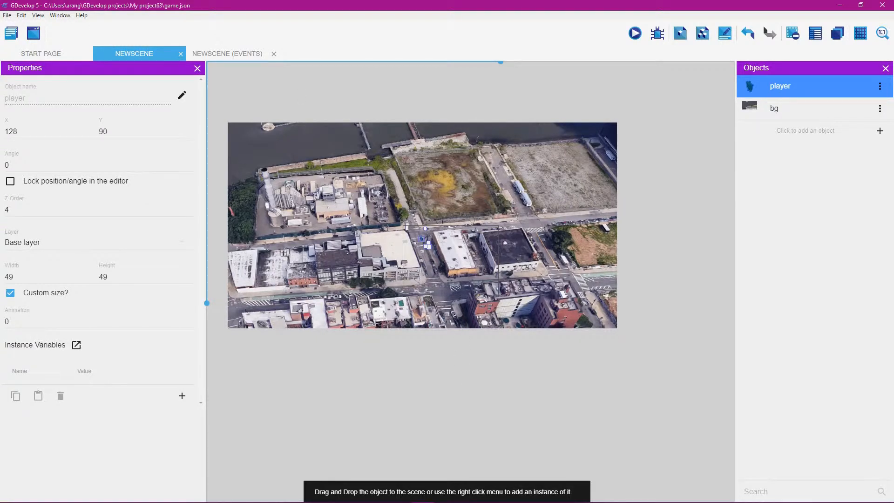
# Step: Preview the scene in a maximized window and walk the player up the street and past the fenced lot toward the waterfront
pyautogui.click(570, 8)
pyautogui.click(633, 35)
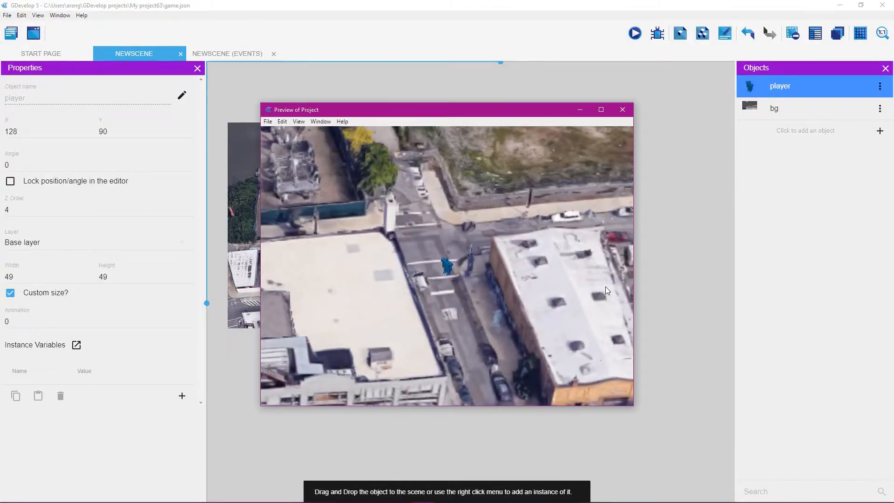
pyautogui.click(601, 111)
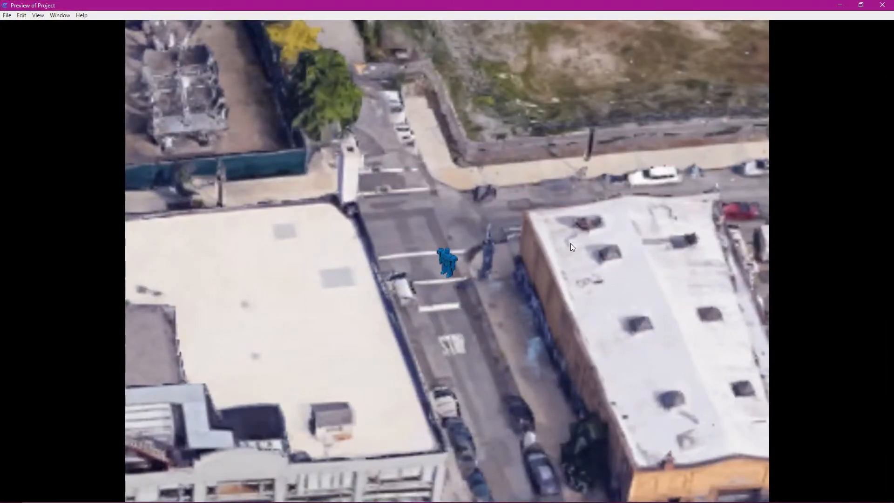
pyautogui.press('Up')
pyautogui.press('Left')
pyautogui.press('Up')
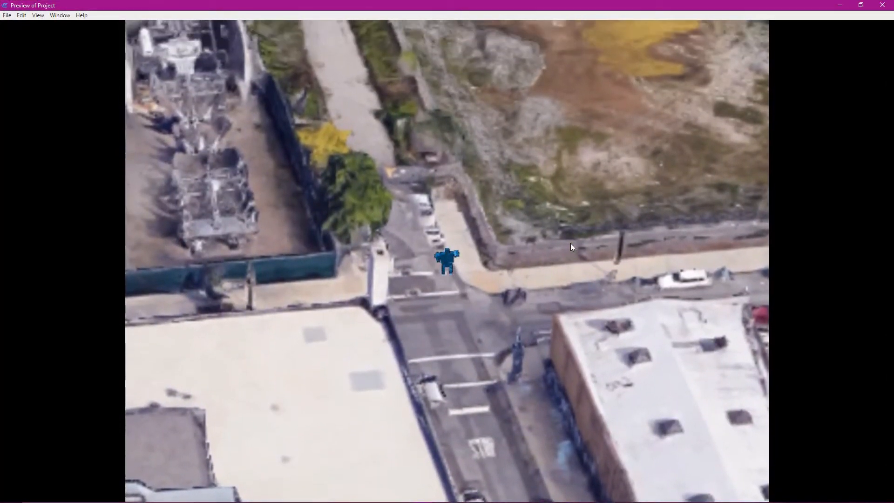
pyautogui.press('Up')
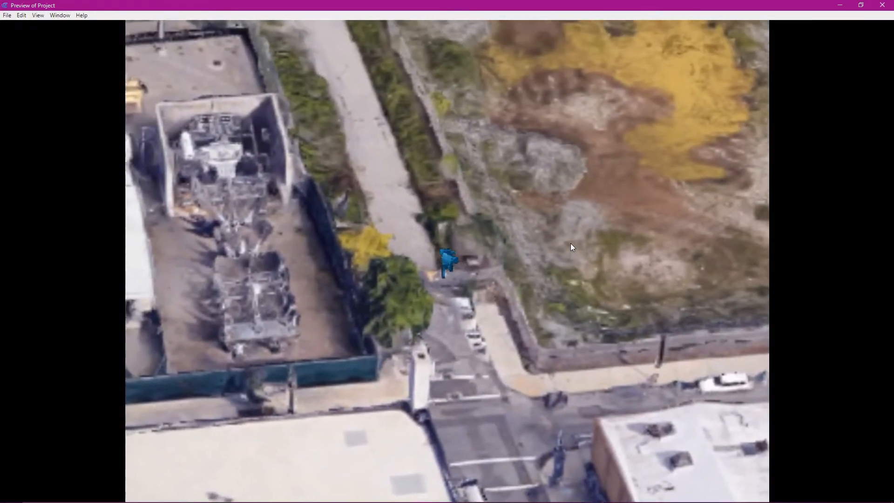
pyautogui.press('Up')
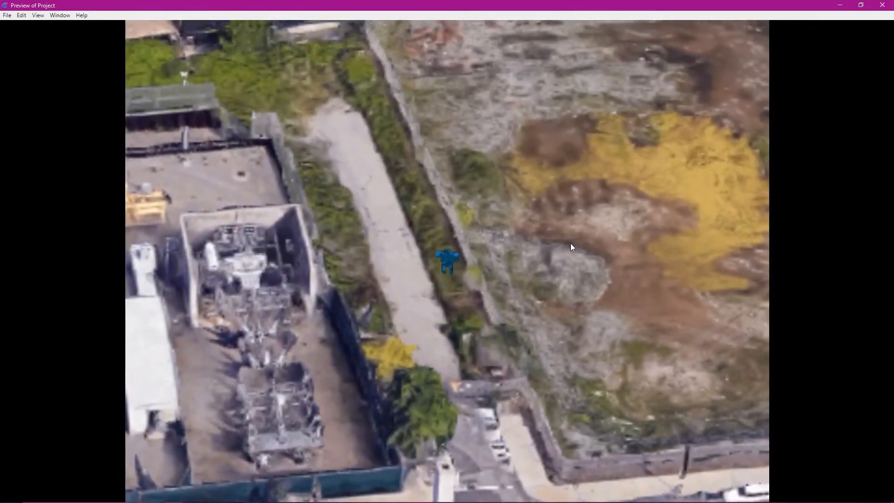
pyautogui.press('Up')
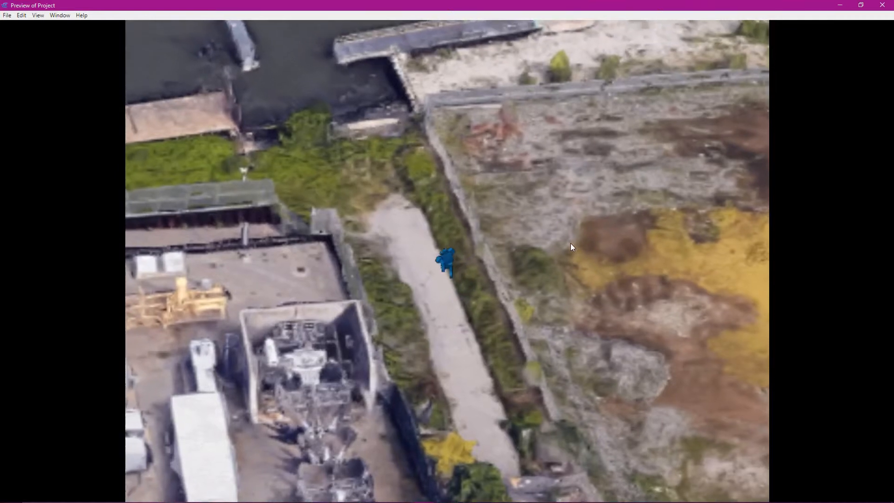
pyautogui.press('Up')
# Step: Walk the player left along the waterfront to the chimney to test the camera's left limit
pyautogui.press('Left')
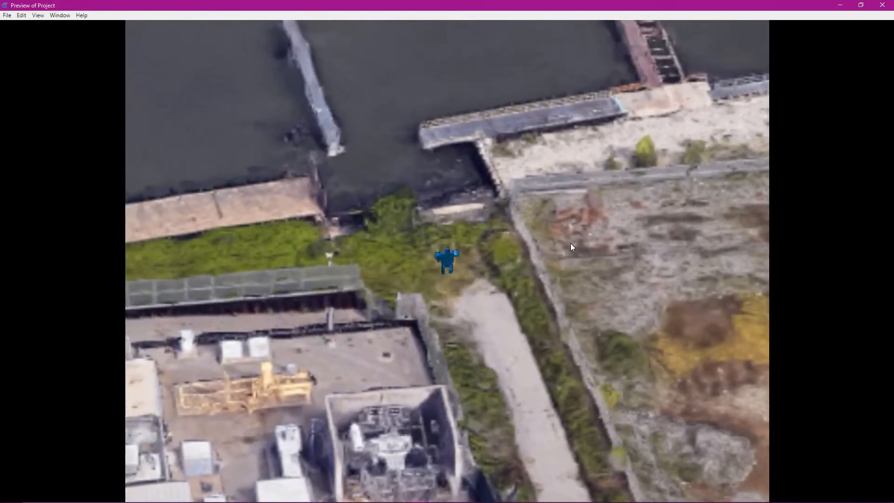
pyautogui.press('Left')
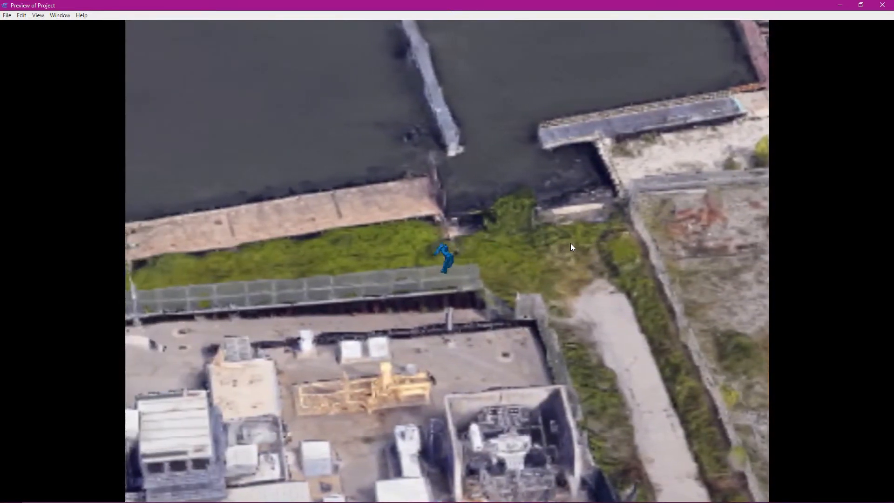
pyautogui.press('Left')
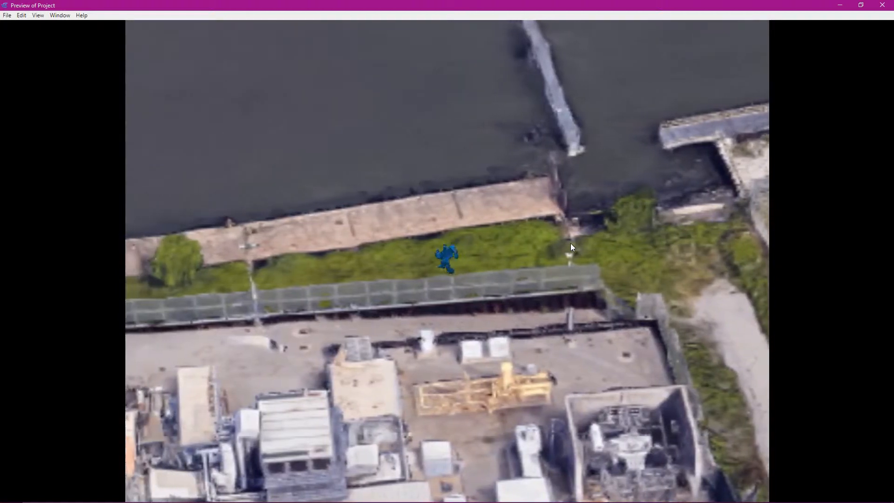
pyautogui.press('Left')
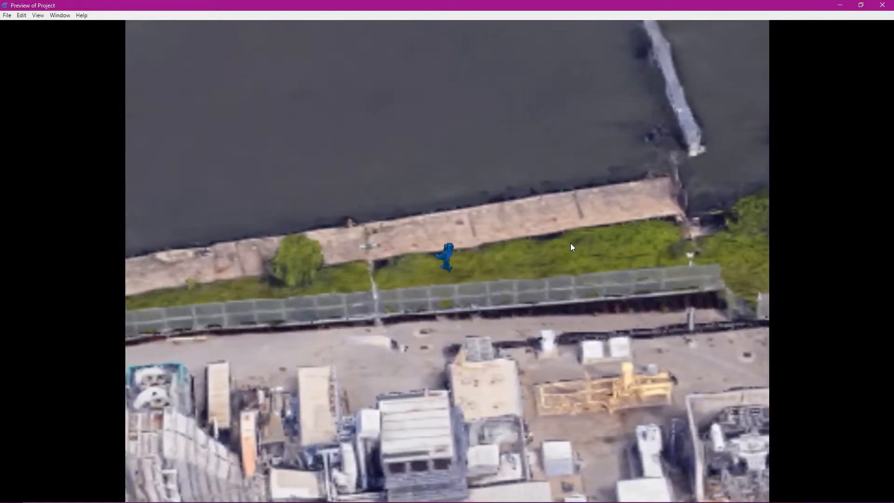
pyautogui.press('Left')
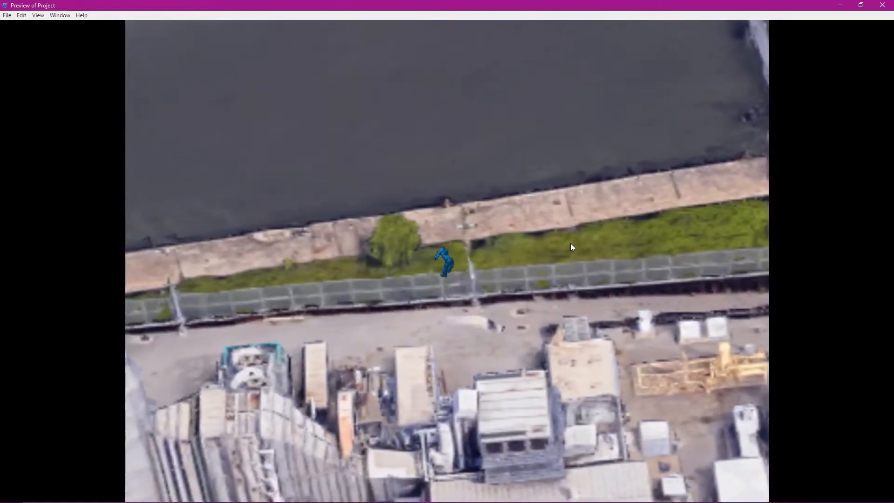
pyautogui.press('Left')
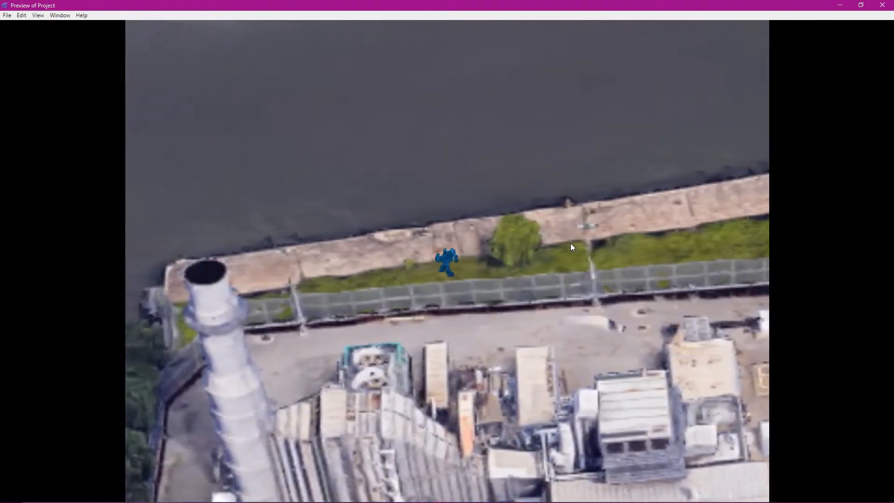
pyautogui.press('Left')
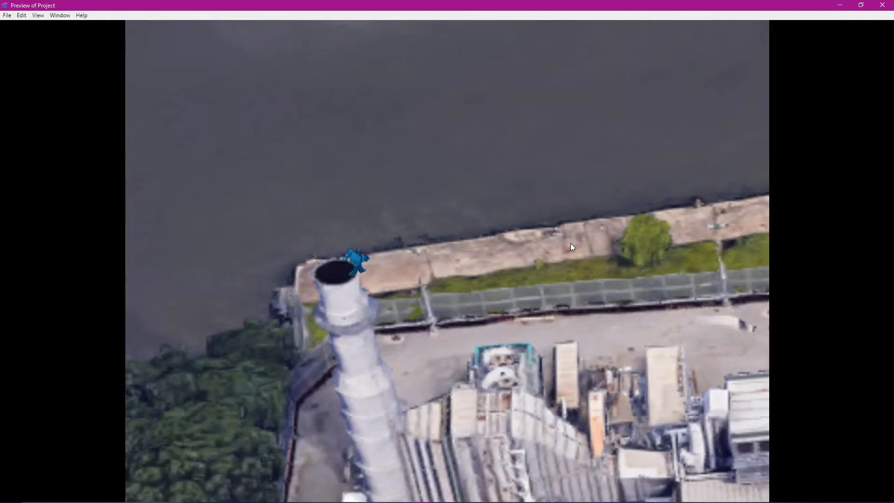
# Step: Walk the player right across the lots toward the background's right edge to test the camera's right limit, and close the preview
pyautogui.press('Right')
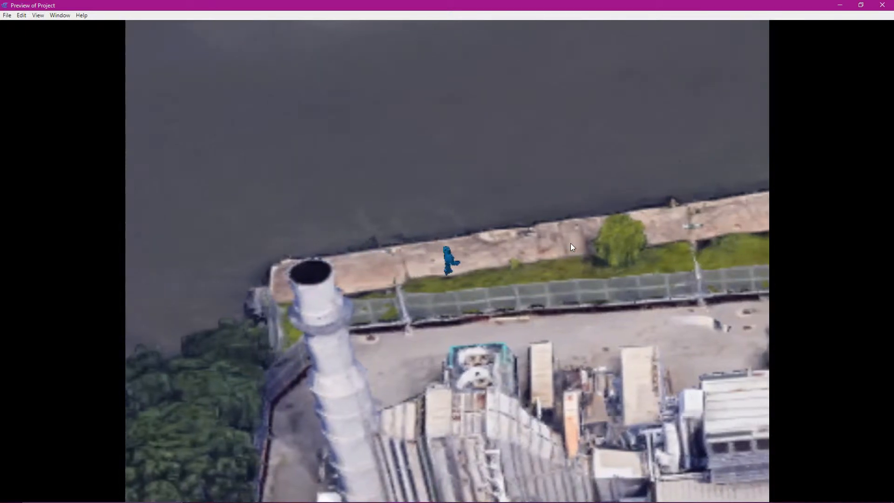
pyautogui.press('Right')
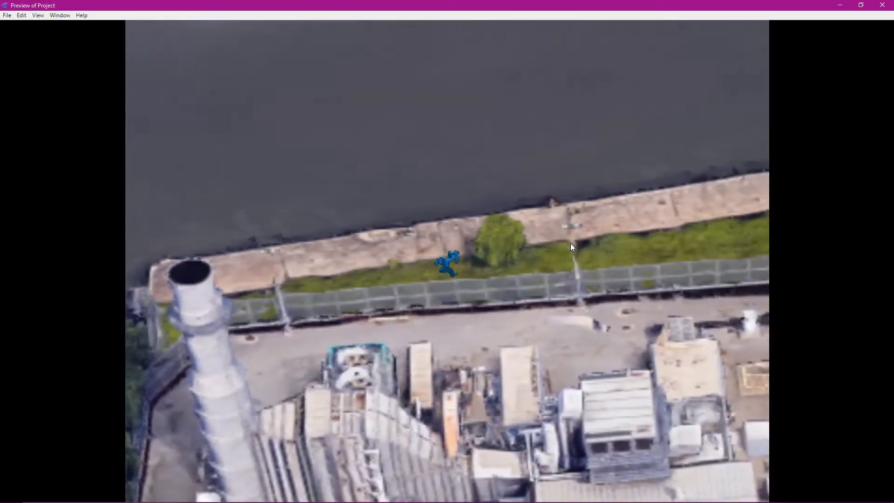
pyautogui.press('Right')
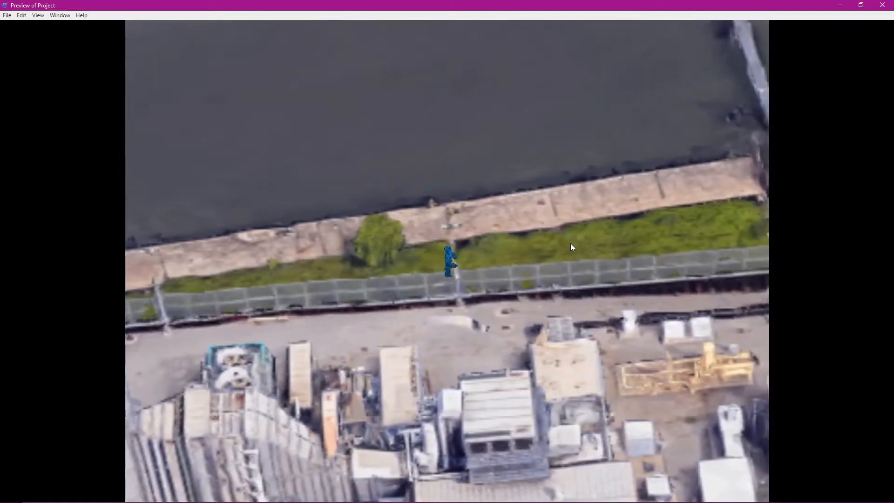
pyautogui.press('Right')
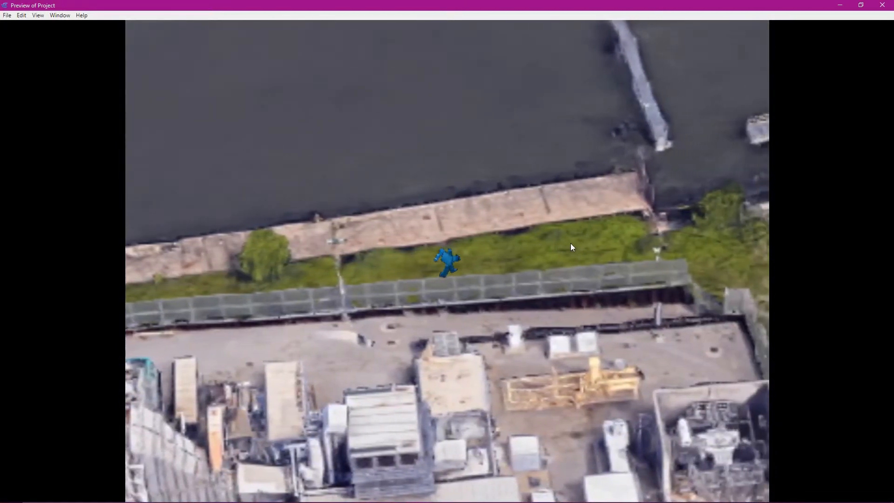
pyautogui.press('Right')
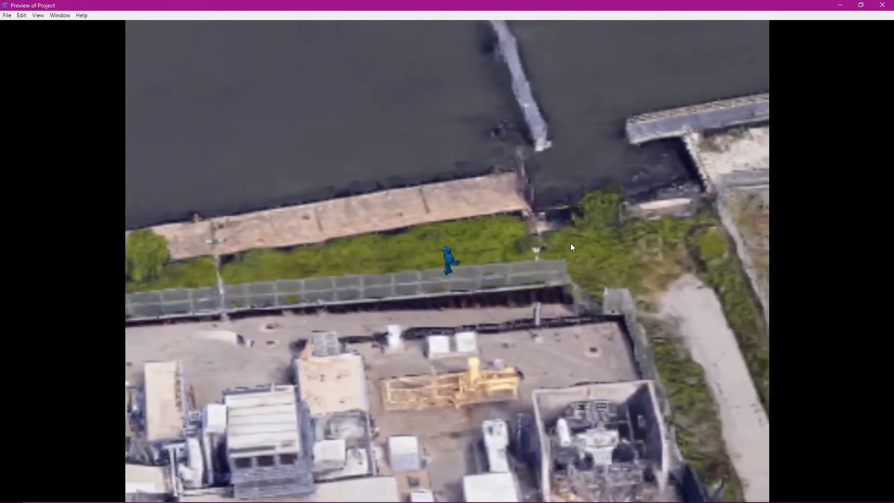
pyautogui.press('Right')
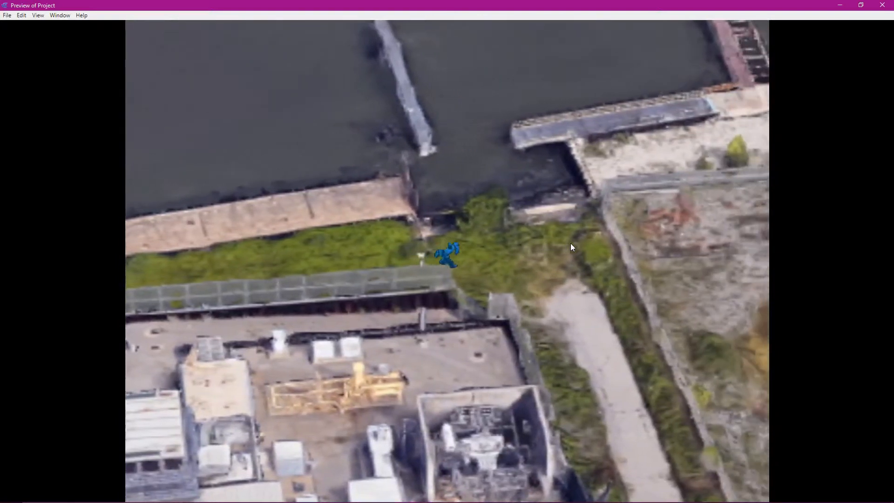
pyautogui.press('Right')
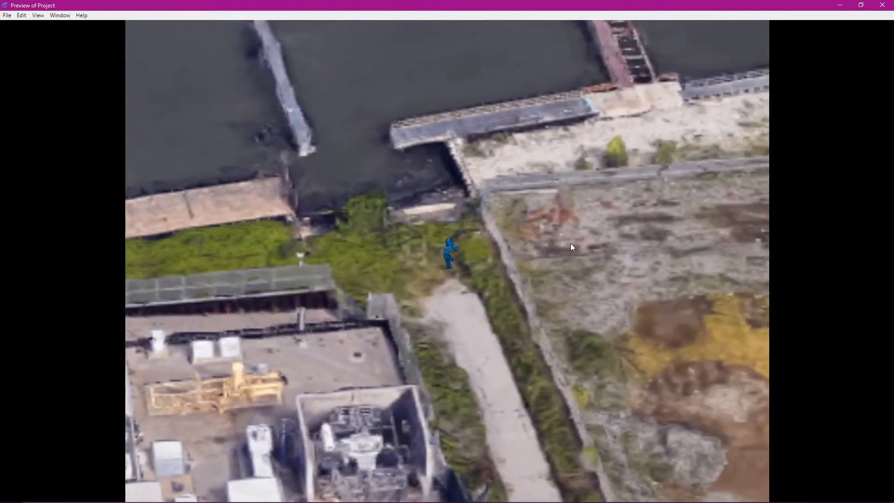
pyautogui.press('Right')
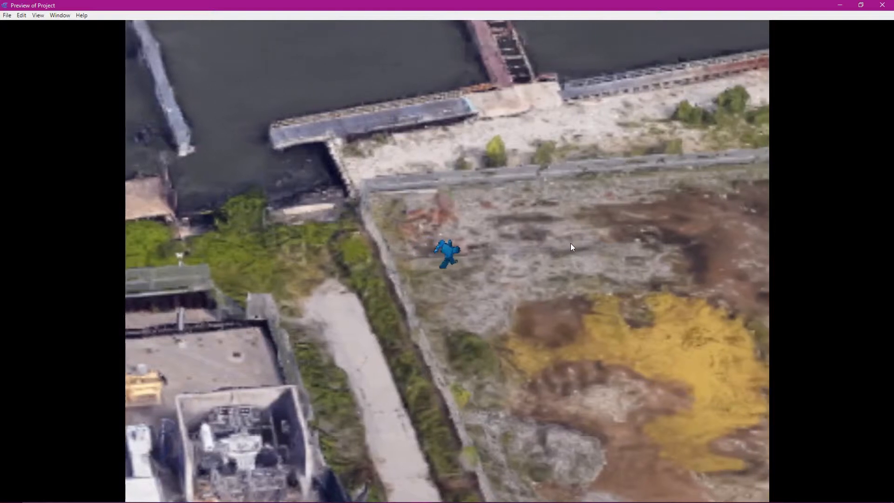
pyautogui.press('Right')
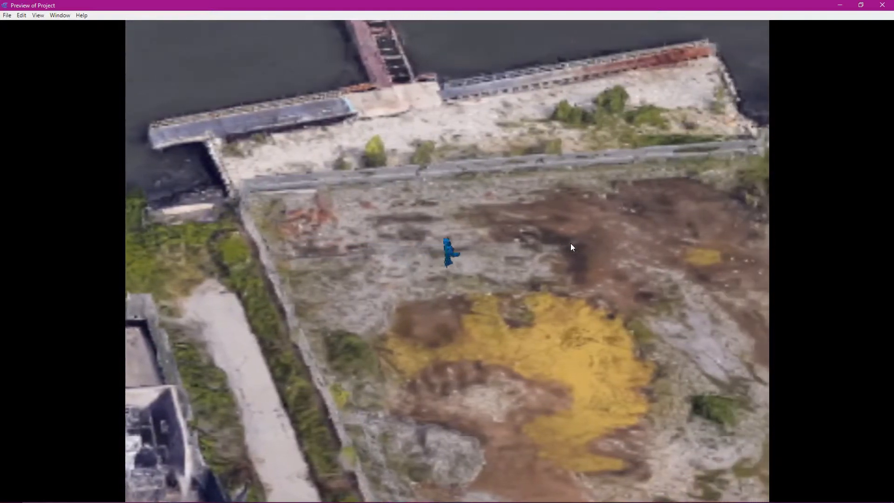
pyautogui.press('Right')
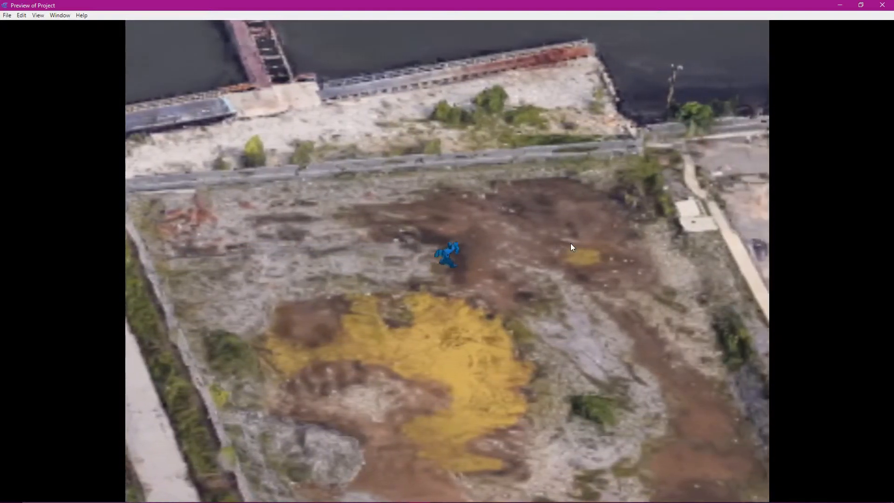
pyautogui.press('Right')
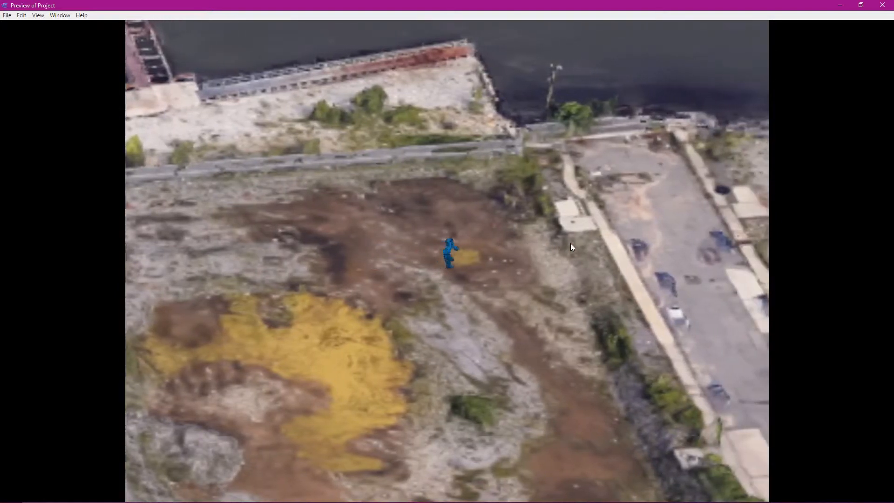
pyautogui.press('Right')
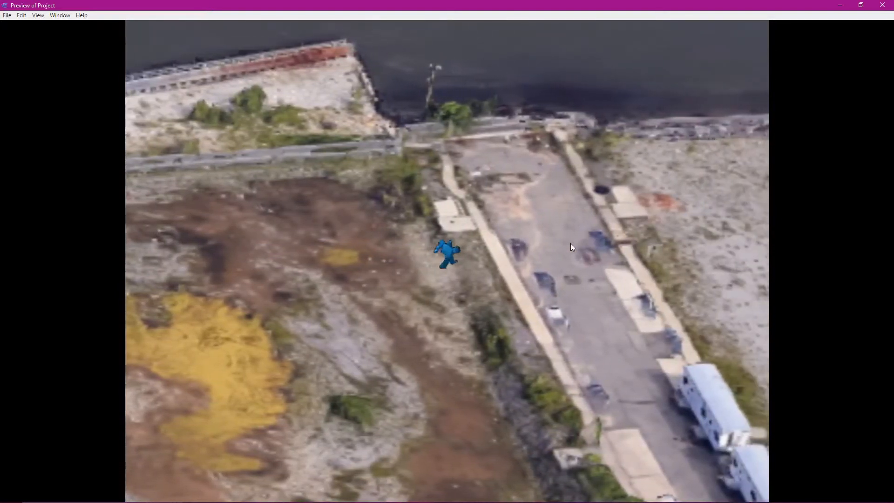
pyautogui.press('Right')
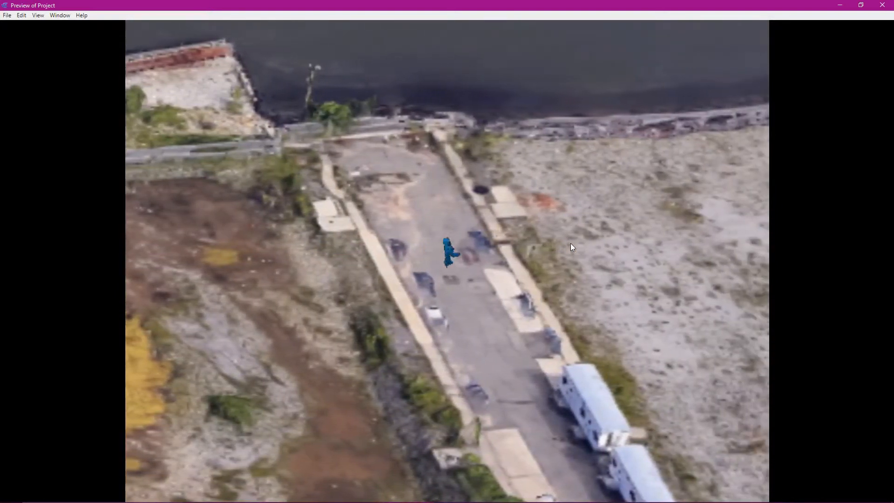
pyautogui.press('Right')
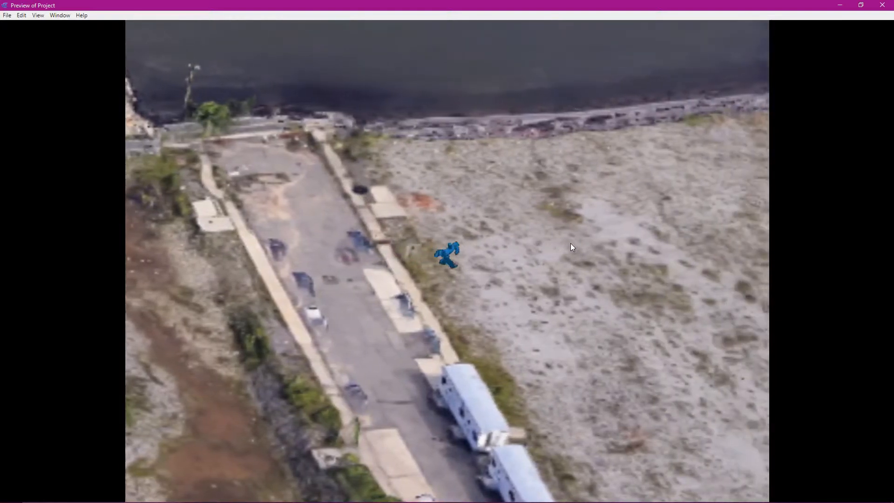
pyautogui.press('Right')
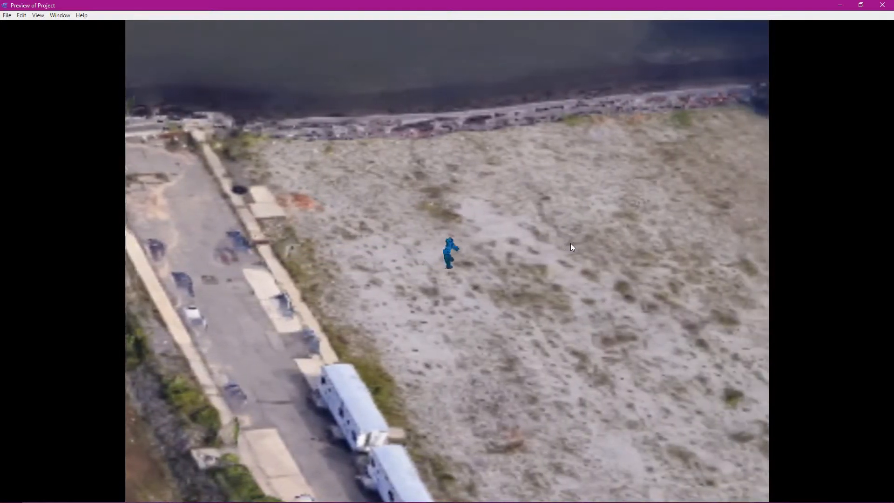
pyautogui.press('Right')
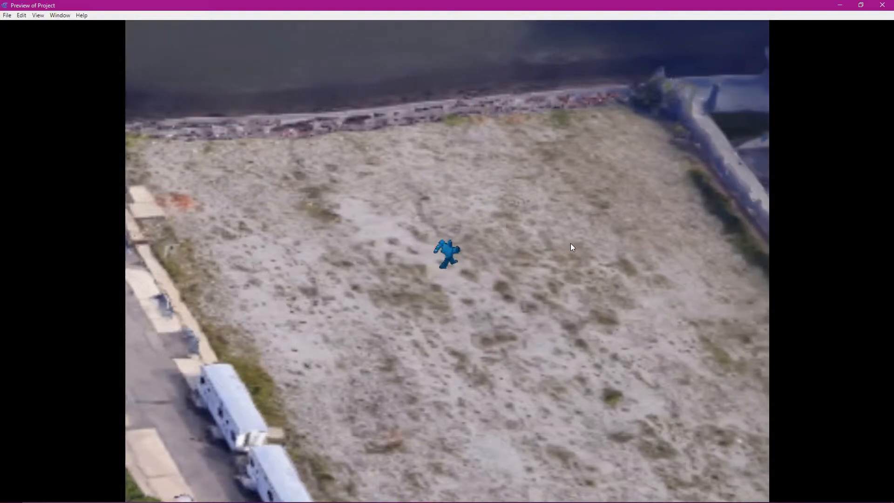
pyautogui.press('Right')
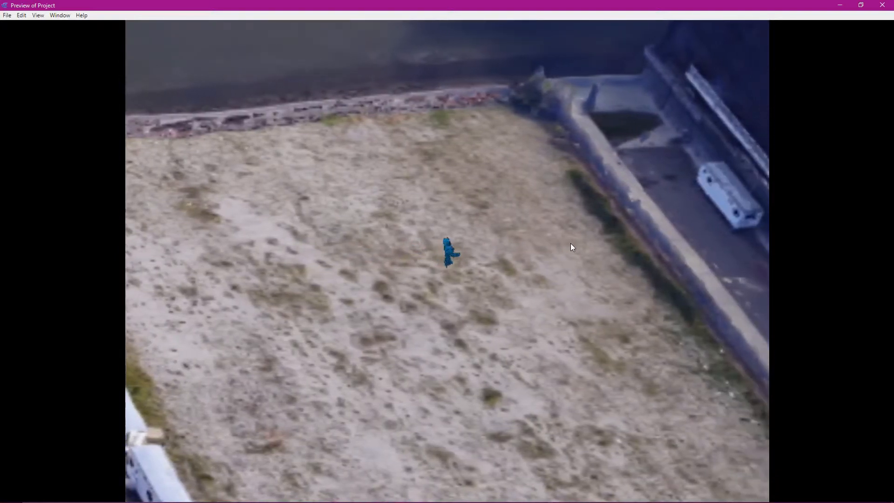
pyautogui.press('Right')
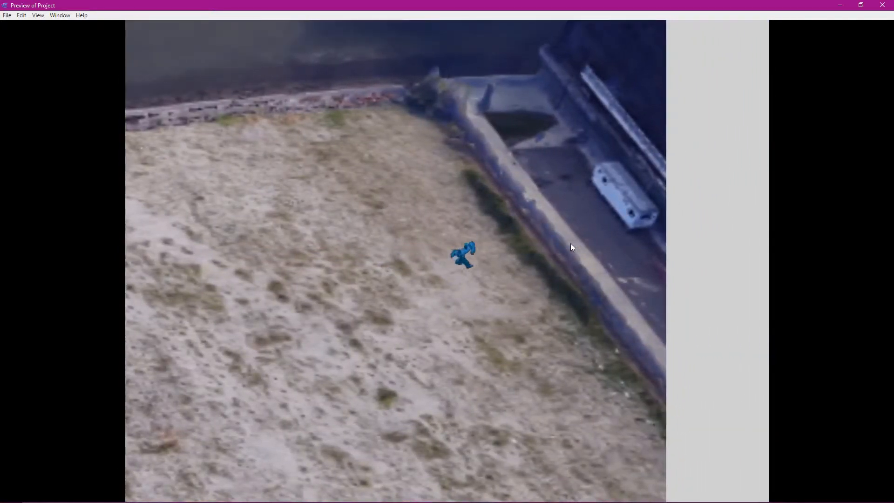
pyautogui.press('Right')
pyautogui.click(882, 5)
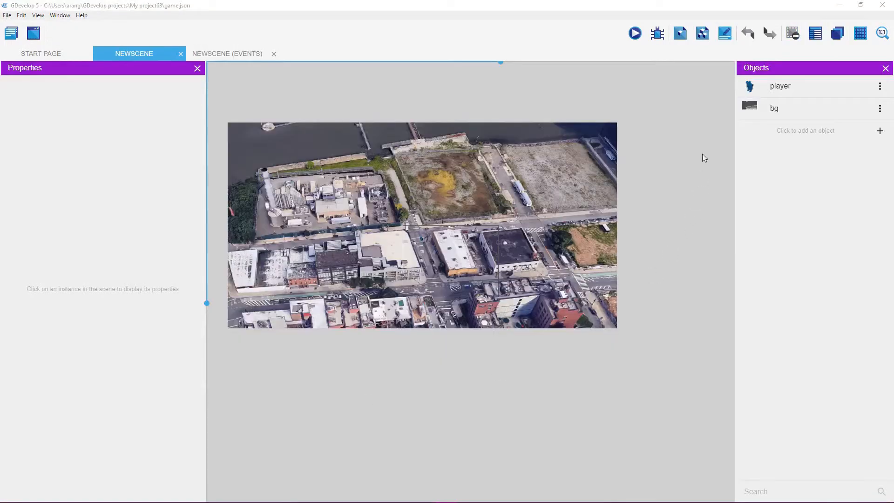
# Step: Set the X position of the camera boundary's bottom right side to 1720 in the scene's center-camera action
pyautogui.click(645, 8)
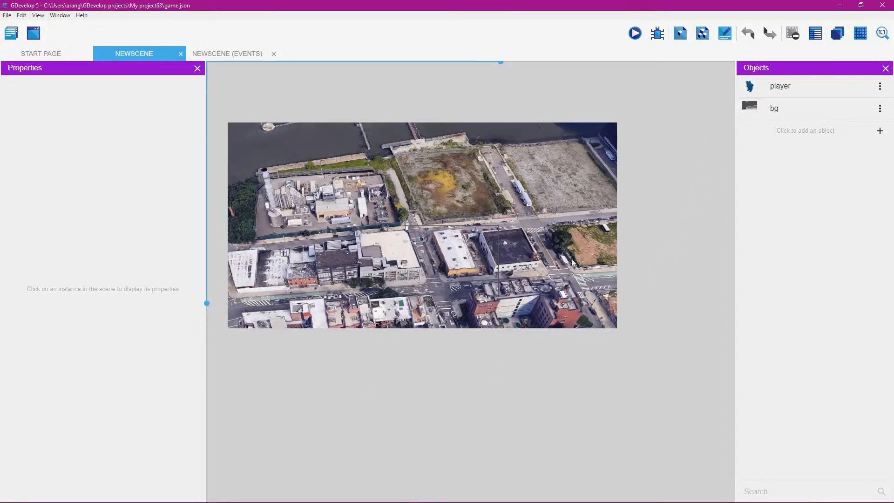
pyautogui.click(233, 54)
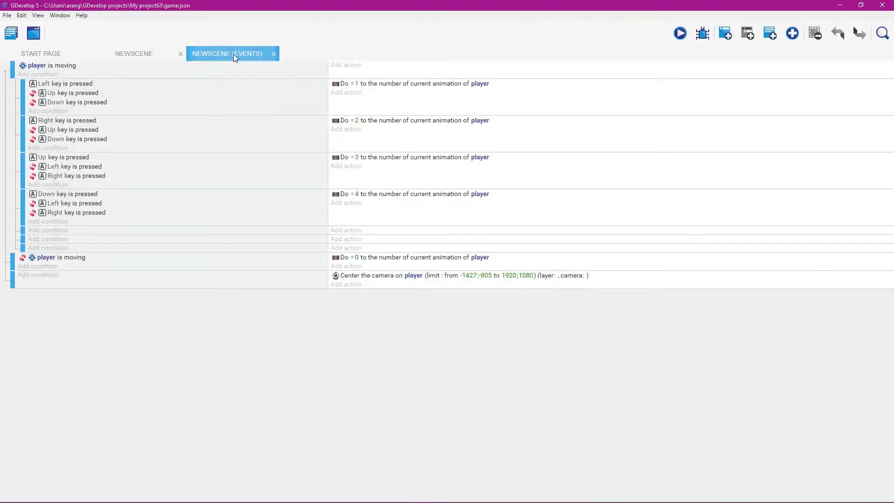
pyautogui.click(509, 275)
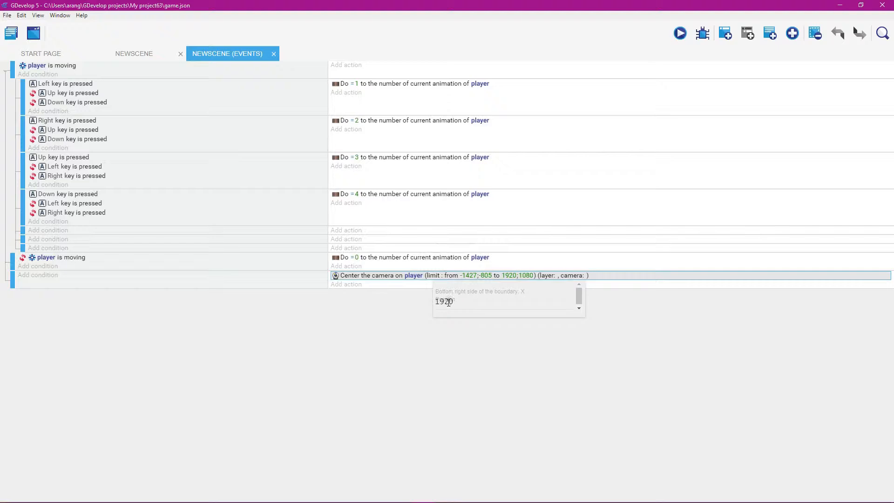
pyautogui.click(443, 301)
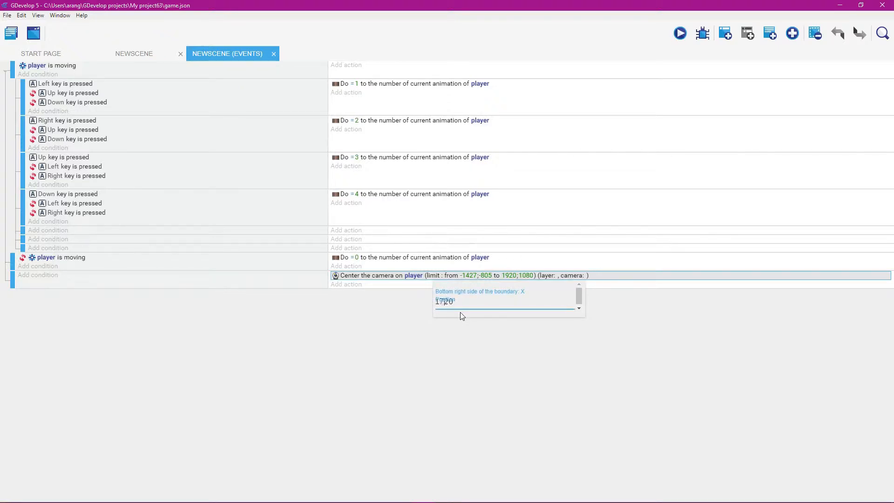
pyautogui.click(626, 386)
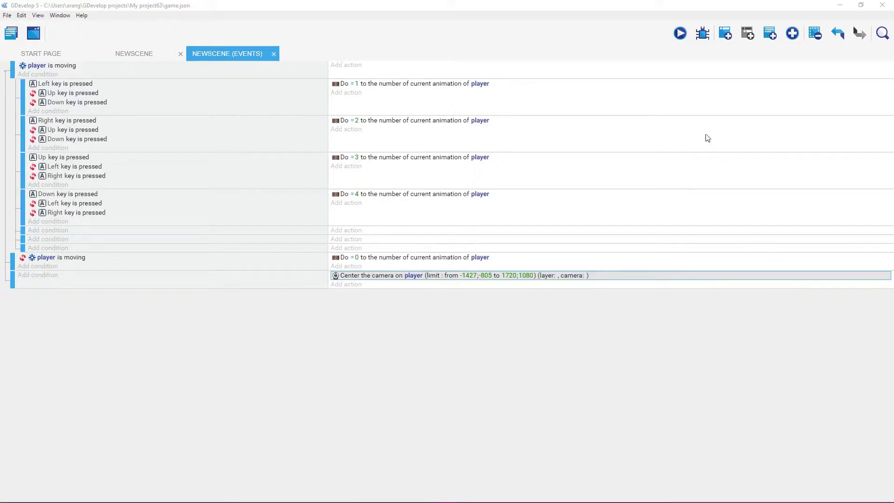
# Step: Preview the scene in a maximized window and walk the player up to the street alongside the fenced lot
pyautogui.click(648, 8)
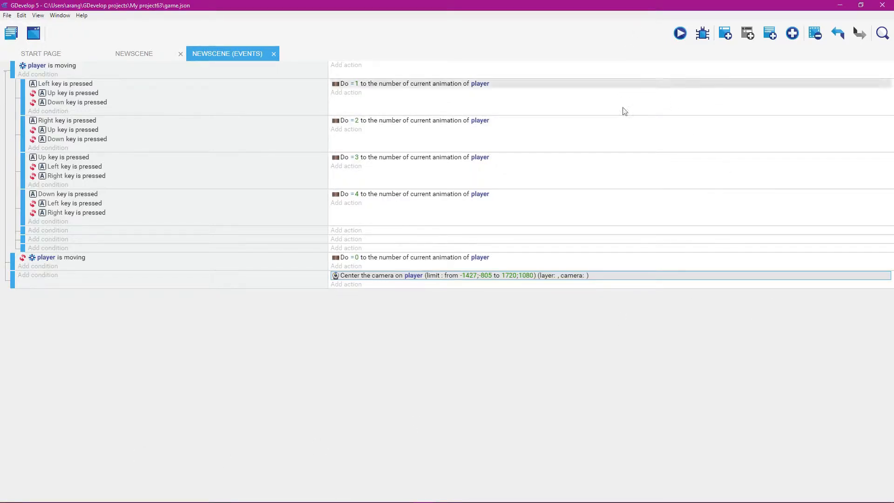
pyautogui.click(680, 35)
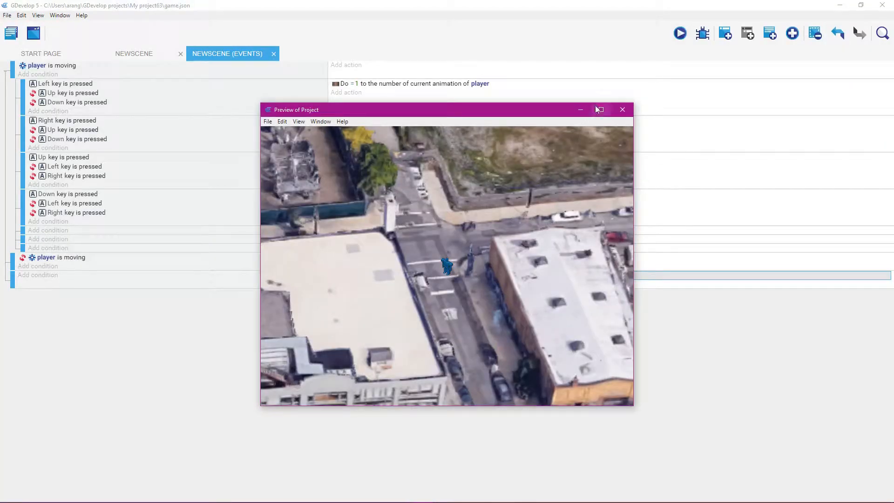
pyautogui.click(599, 109)
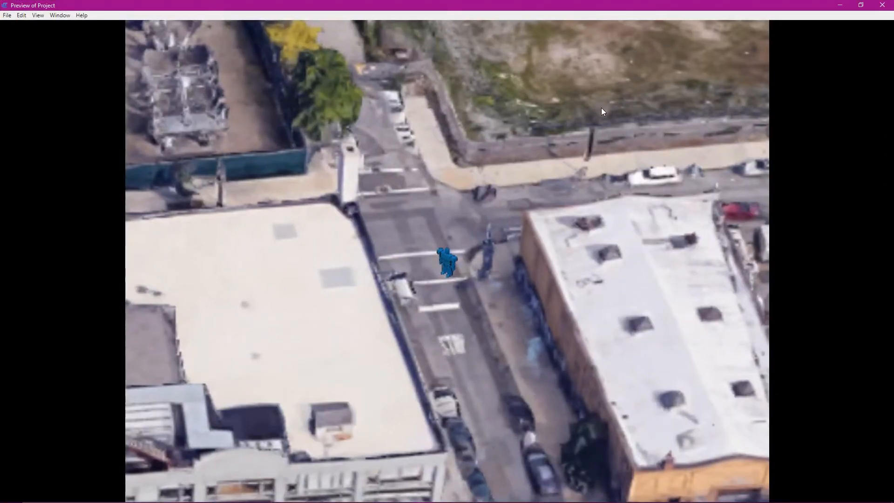
pyautogui.press('Up')
pyautogui.press('Right')
pyautogui.press('Right')
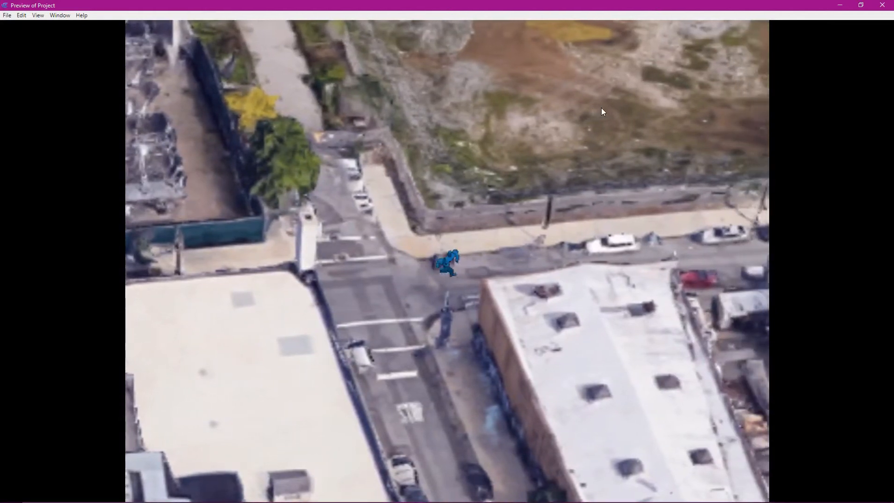
# Step: Walk the player right along the street, past the crosswalk and the row of parked cars, to test the camera's right limit
pyautogui.press('Right')
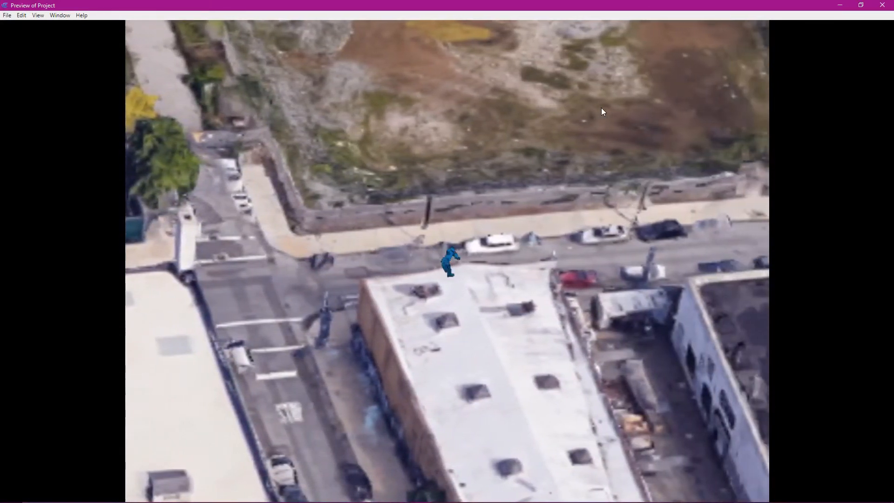
pyautogui.press('Right')
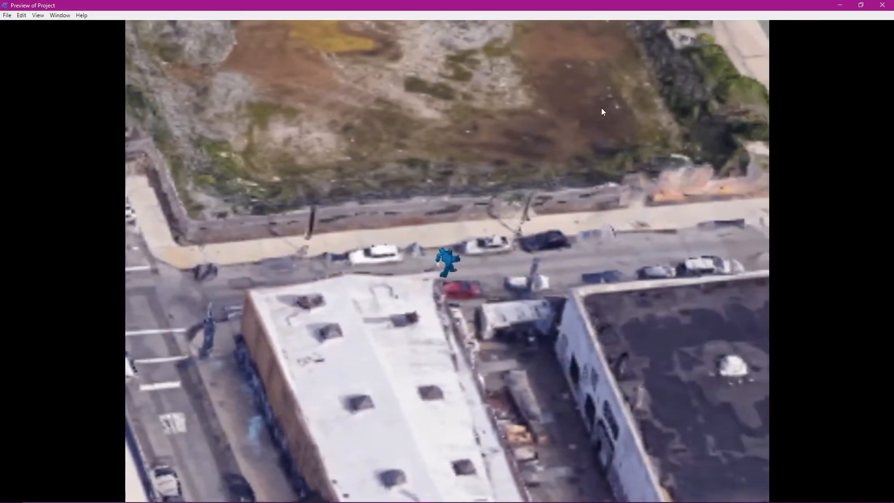
pyautogui.press('Right')
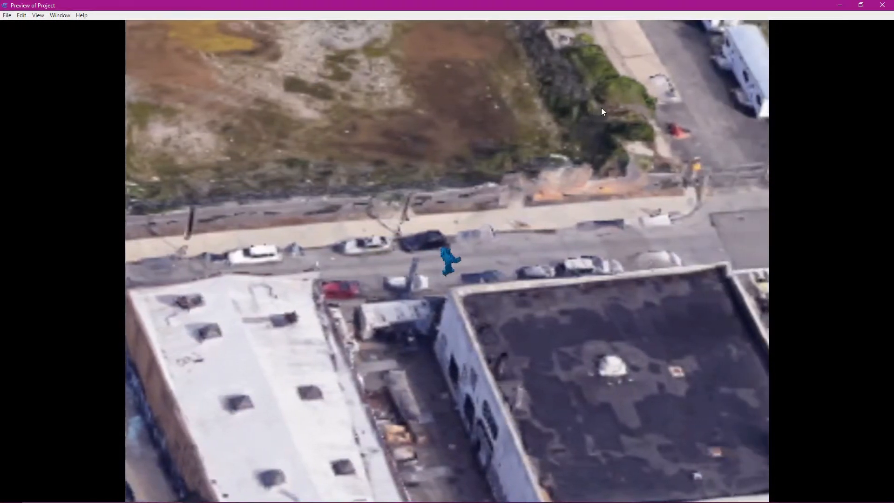
pyautogui.press('Right')
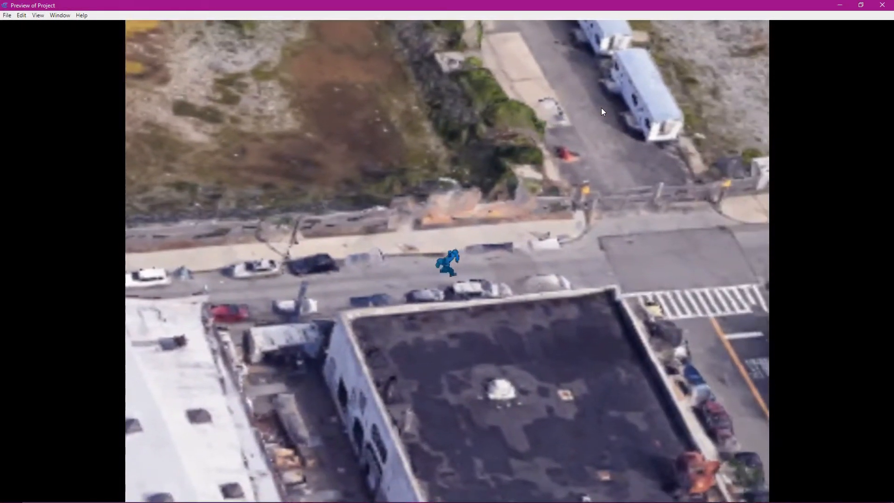
pyautogui.press('Right')
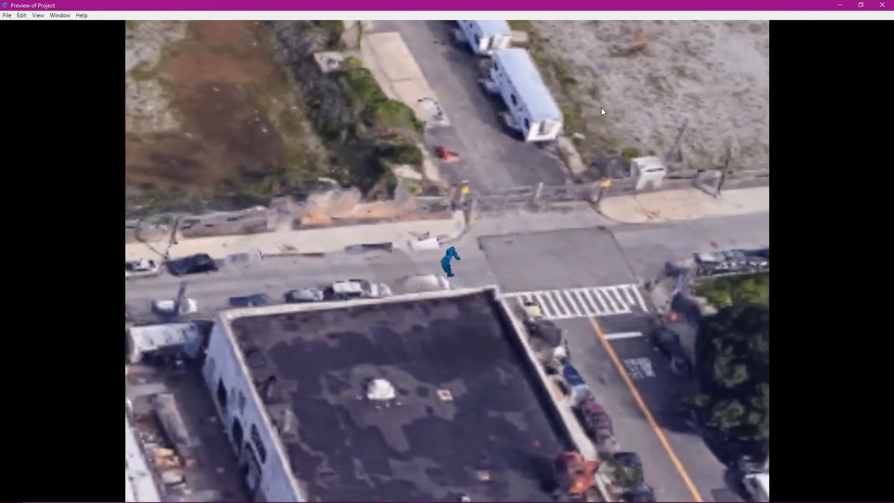
pyautogui.press('Right')
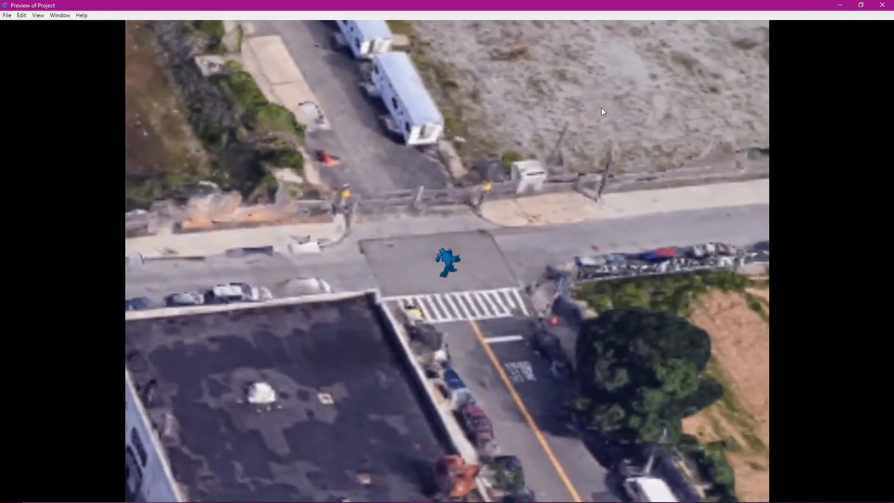
pyautogui.press('Up')
pyautogui.press('Right')
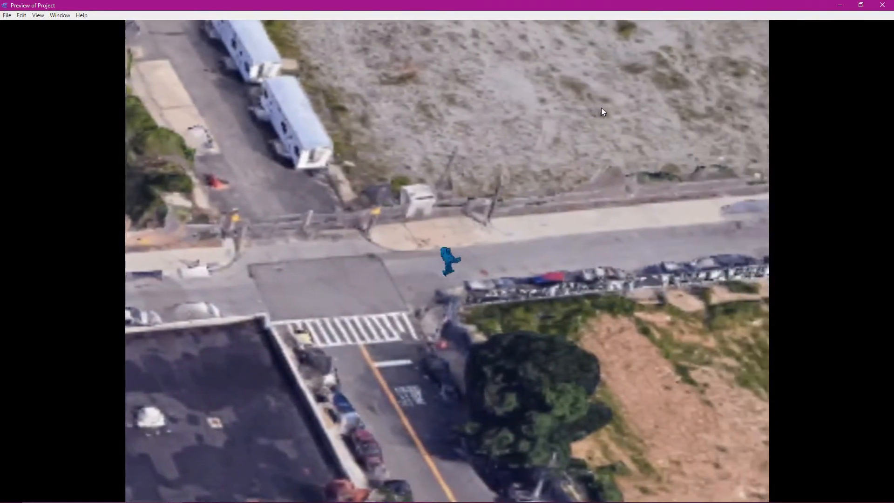
pyautogui.press('Right')
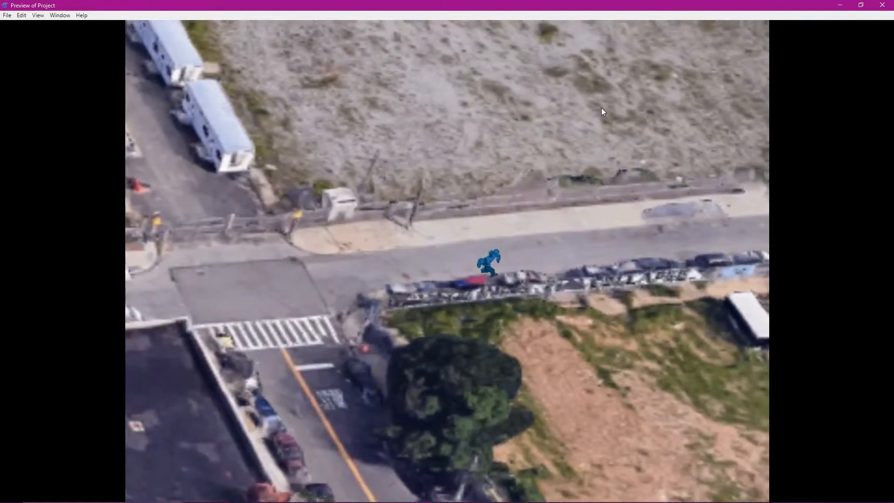
pyautogui.press('Up')
pyautogui.press('Right')
pyautogui.press('Up')
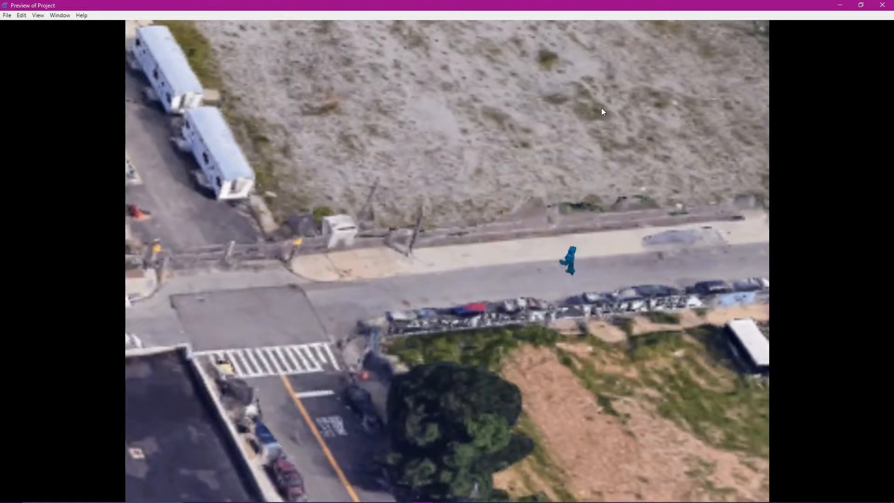
# Step: Walk the player back left to the crosswalk and down the side street to the lower intersection
pyautogui.press('Left')
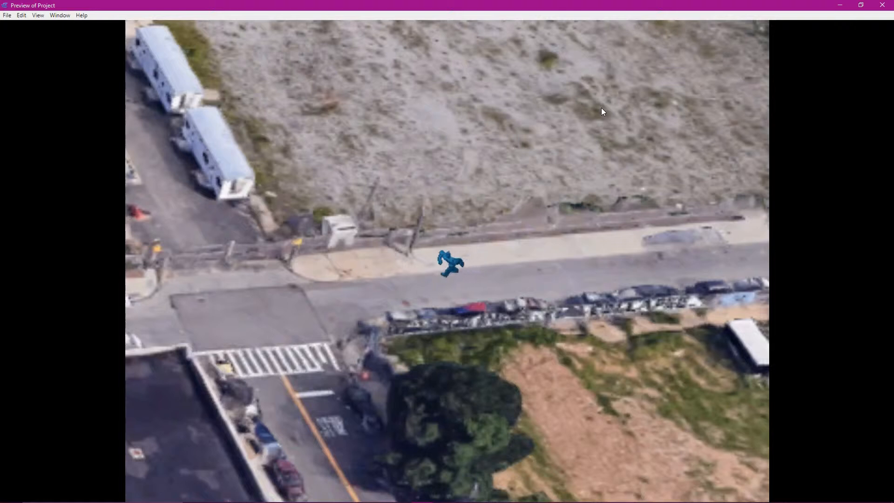
pyautogui.press('Left')
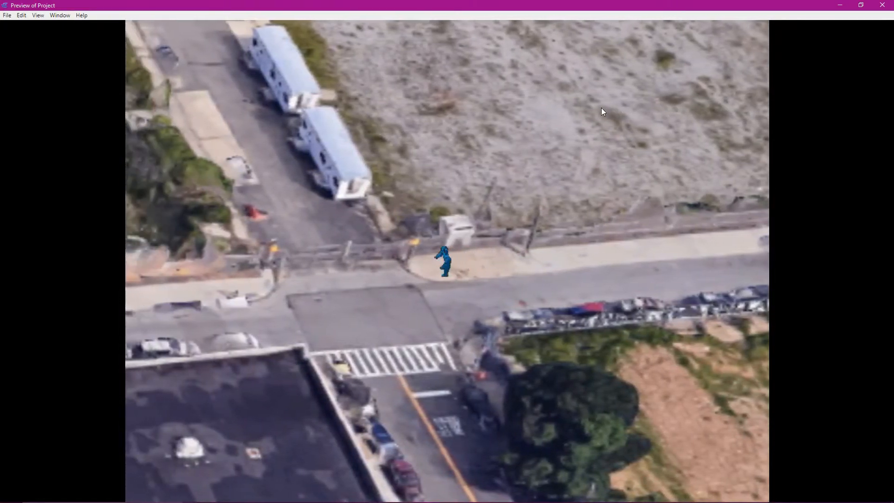
pyautogui.press('Down')
pyautogui.press('Down')
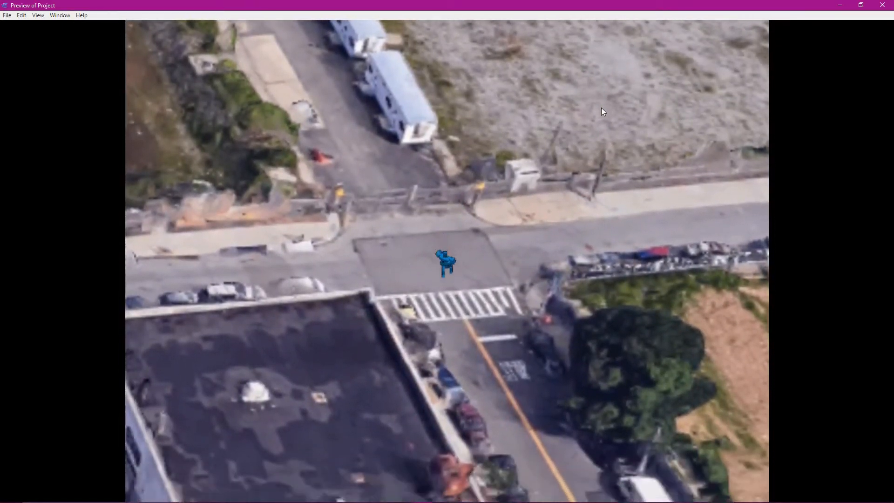
pyautogui.press('Down')
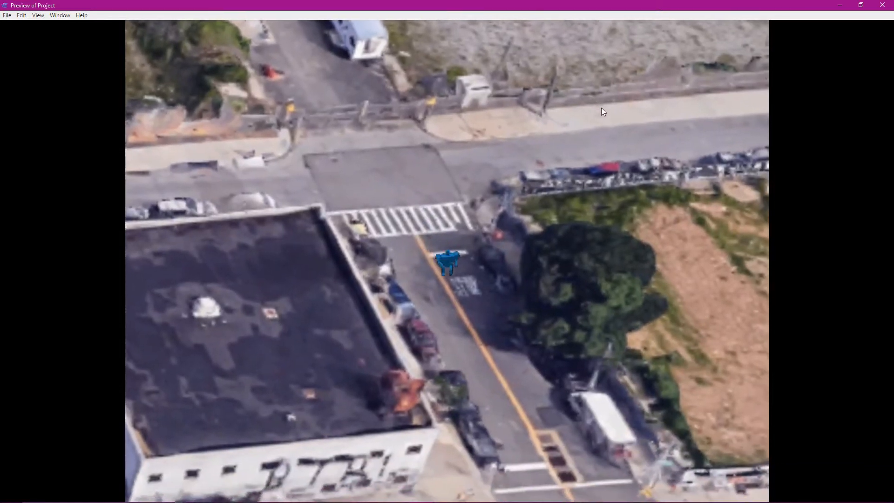
pyautogui.press('Down')
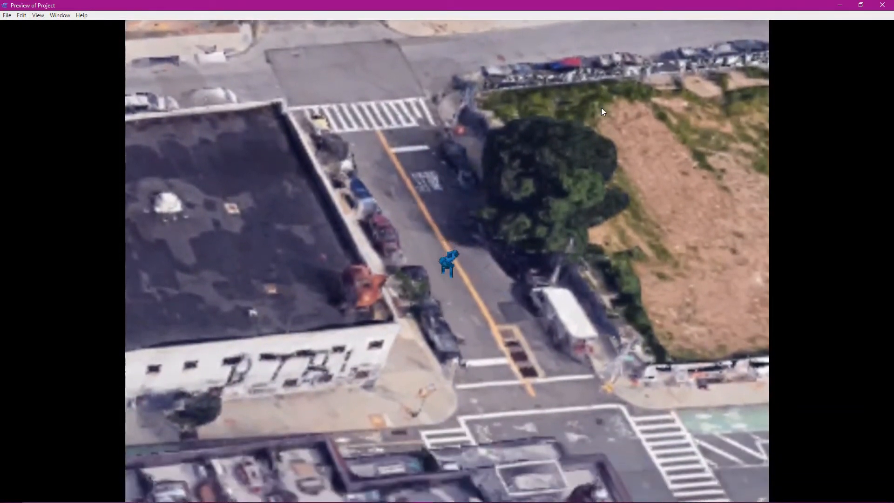
pyautogui.press('Down')
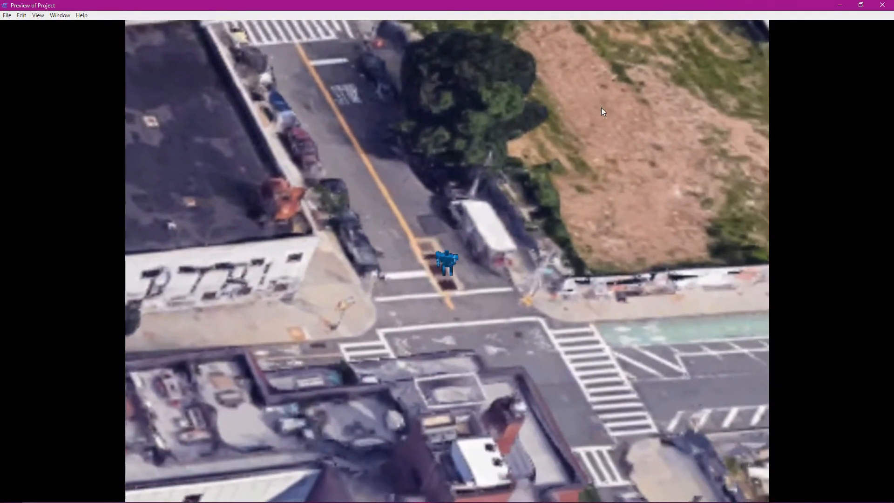
# Step: Walk the player down and right past the red brick building to test the camera's bottom limit, and close the preview
pyautogui.press('Down')
pyautogui.press('Right')
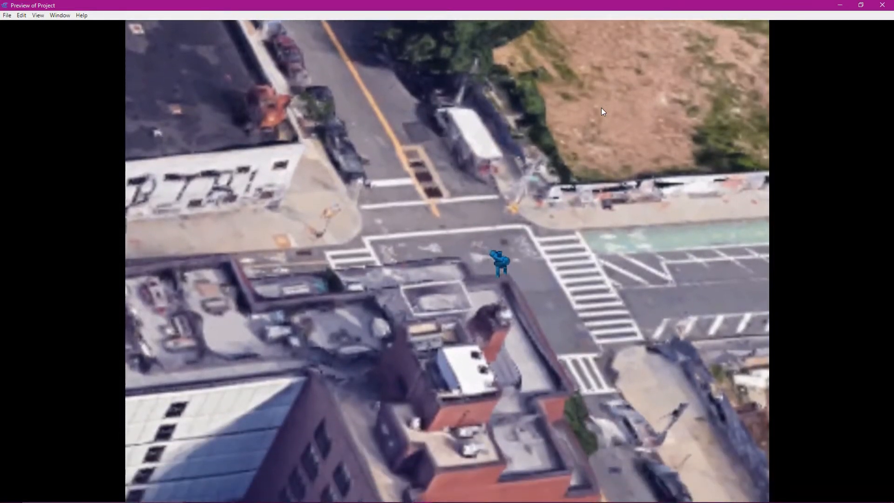
pyautogui.press('Down')
pyautogui.press('Right')
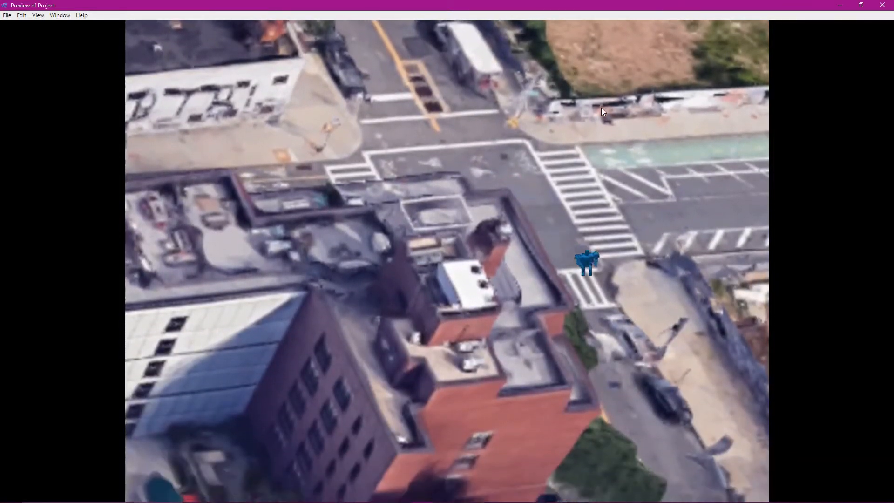
pyautogui.press('Down')
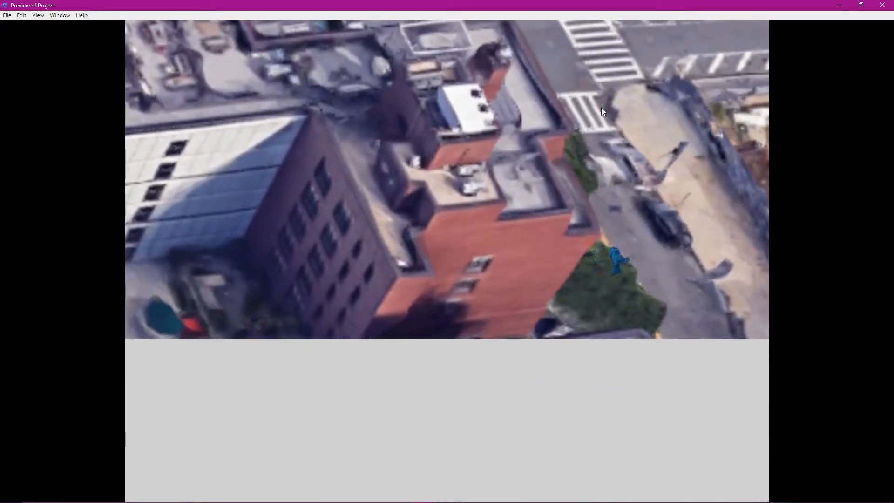
pyautogui.press('Right')
pyautogui.press('Down')
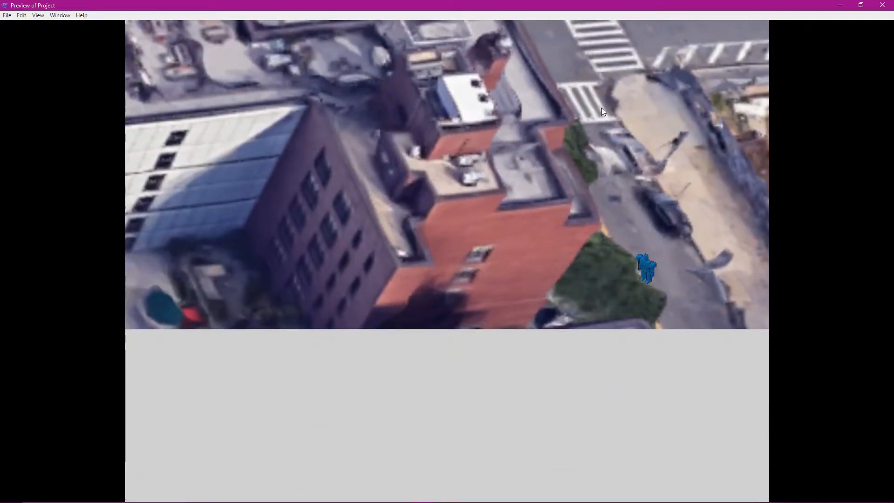
pyautogui.press('Right')
pyautogui.press('Down')
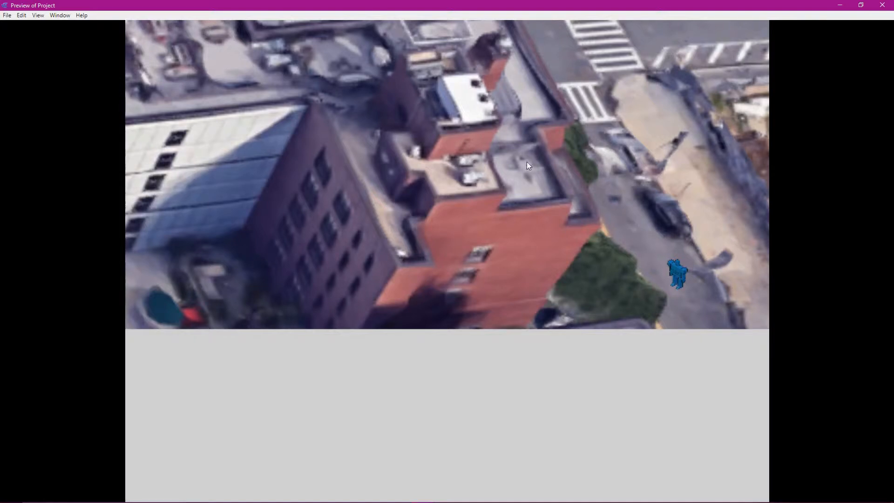
pyautogui.click(882, 6)
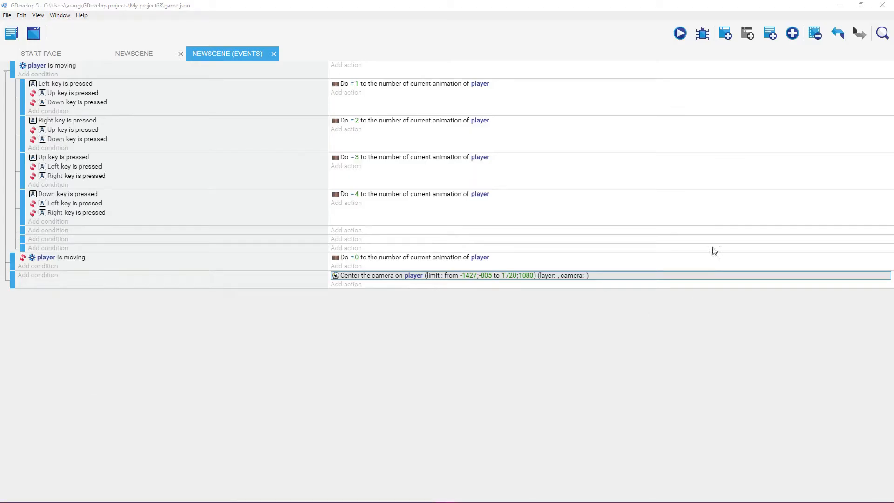
# Step: Set the Y position of the camera boundary's bottom right side to 800 in the center-camera action
pyautogui.click(635, 7)
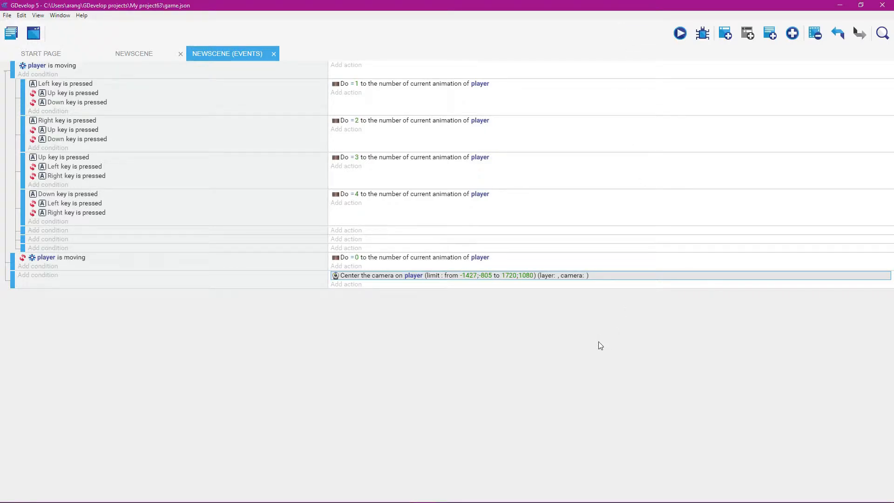
pyautogui.click(524, 275)
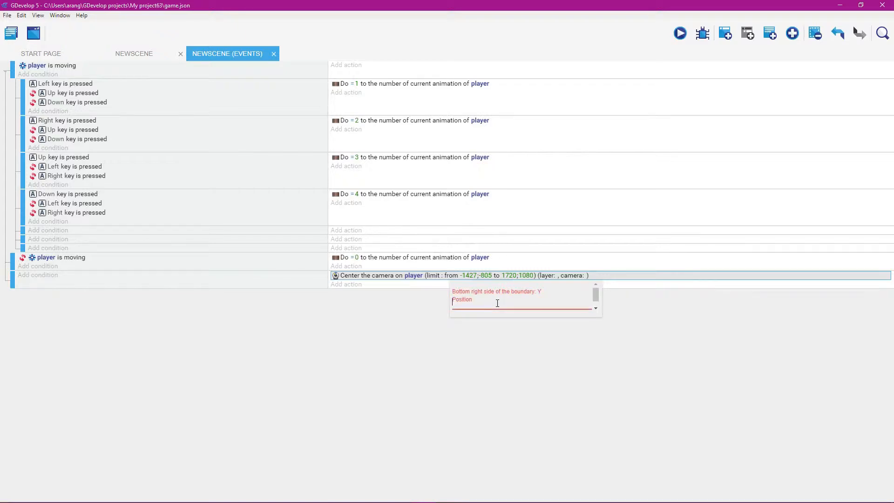
pyautogui.write('800')
pyautogui.click(592, 358)
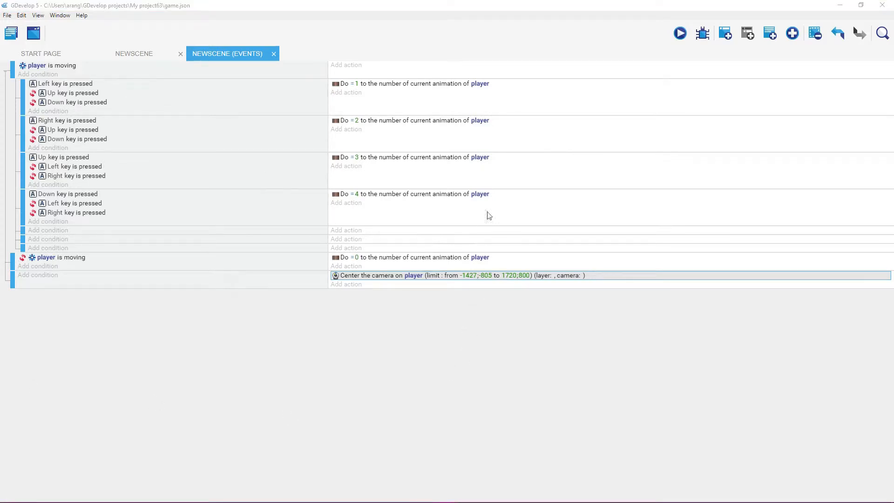
# Step: Preview the scene in a maximized window and walk the player down the side street past the lower intersection to test the camera's bottom limit
pyautogui.click(583, 9)
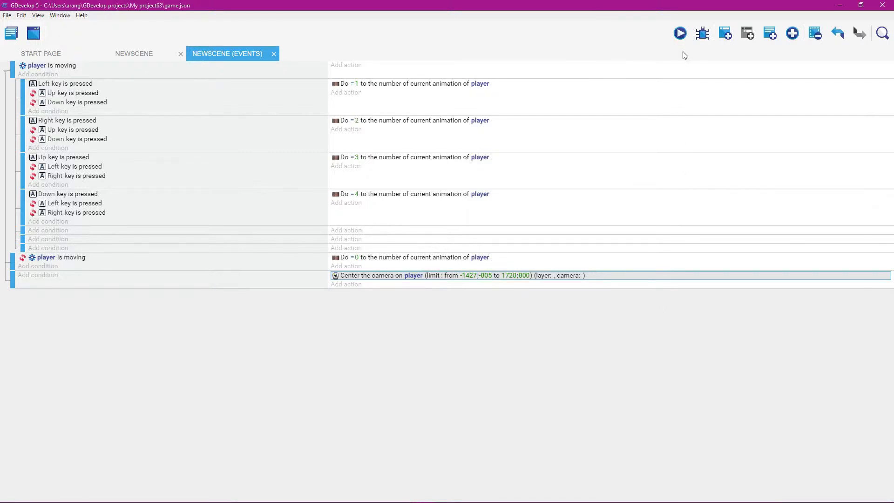
pyautogui.click(680, 34)
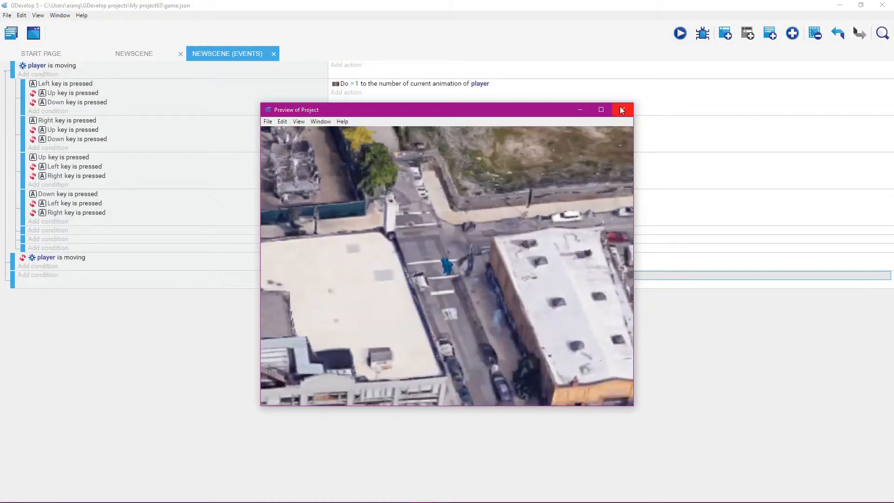
pyautogui.click(600, 110)
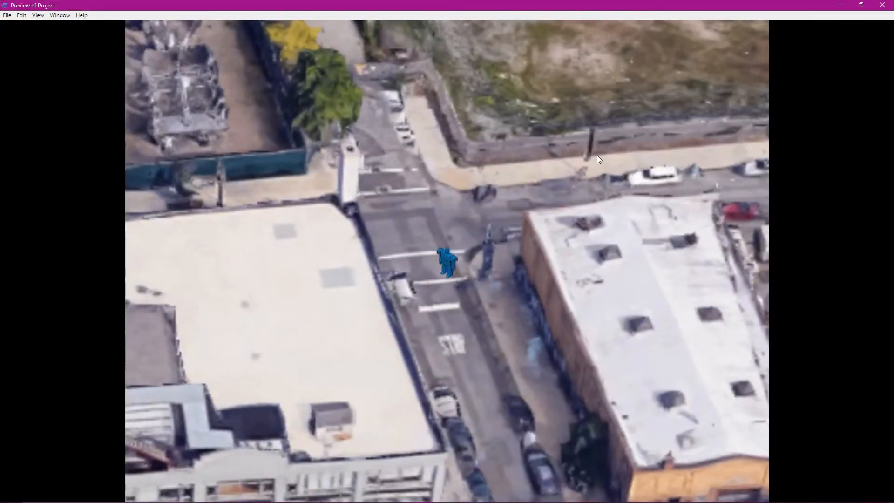
pyautogui.press('Down')
pyautogui.press('Right')
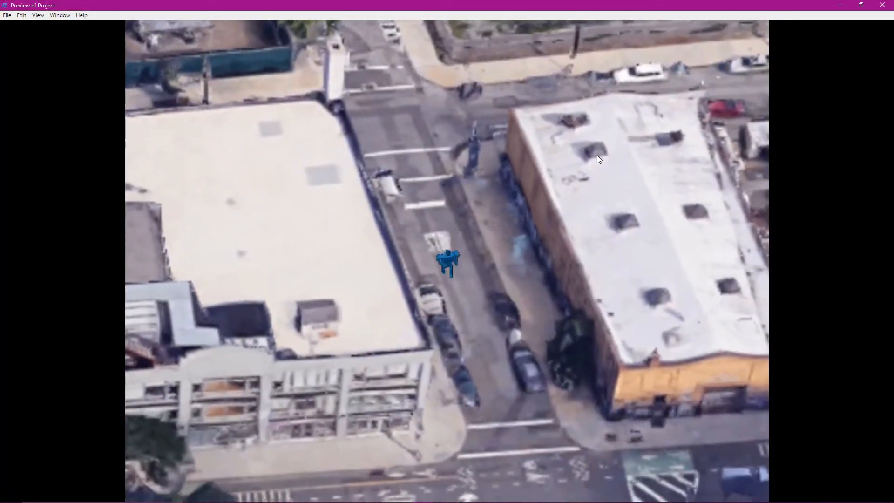
pyautogui.press('Right')
pyautogui.press('Down')
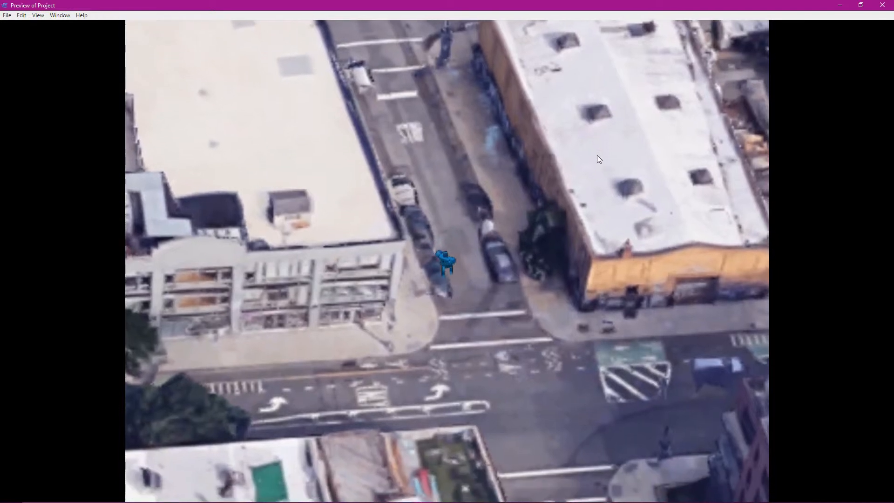
pyautogui.press('Down')
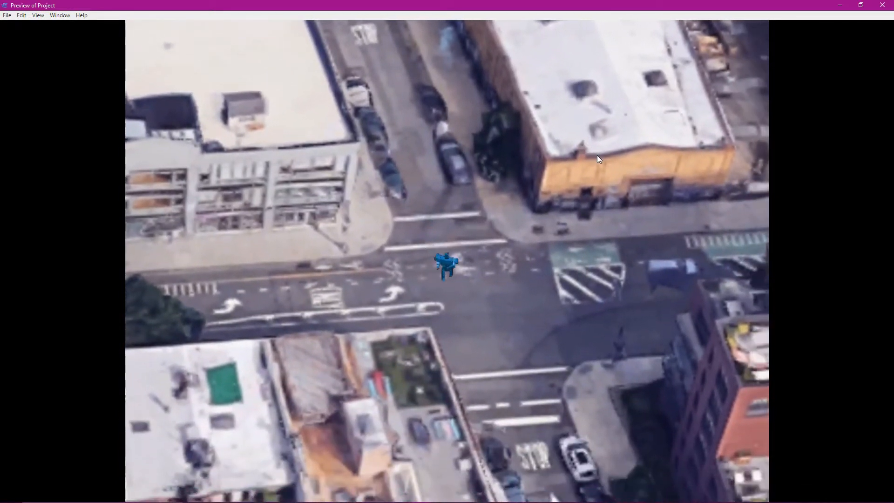
pyautogui.press('Down')
pyautogui.press('Right')
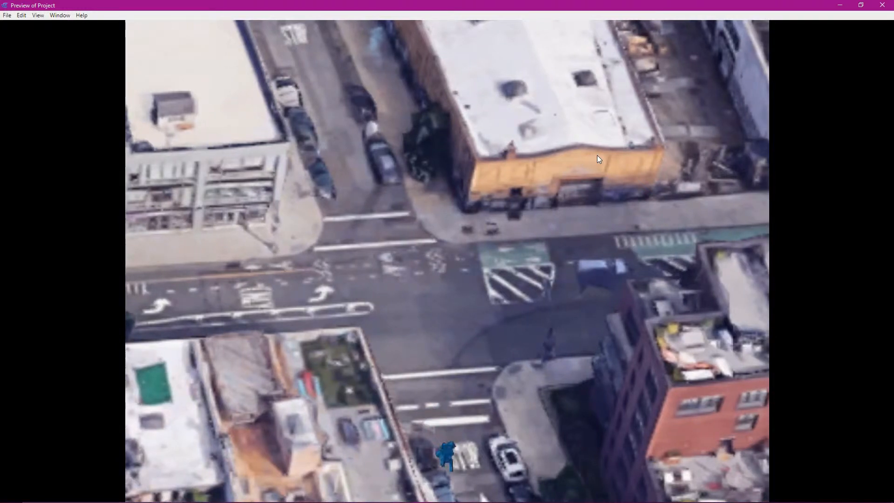
# Step: Walk the player back up through the intersection and along the side street between the parked cars, and close the preview
pyautogui.press('Up')
pyautogui.press('Right')
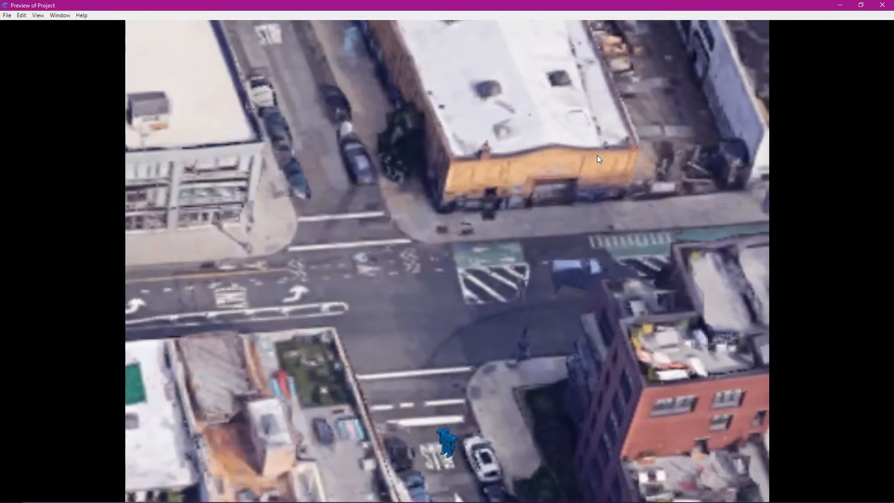
pyautogui.press('Left')
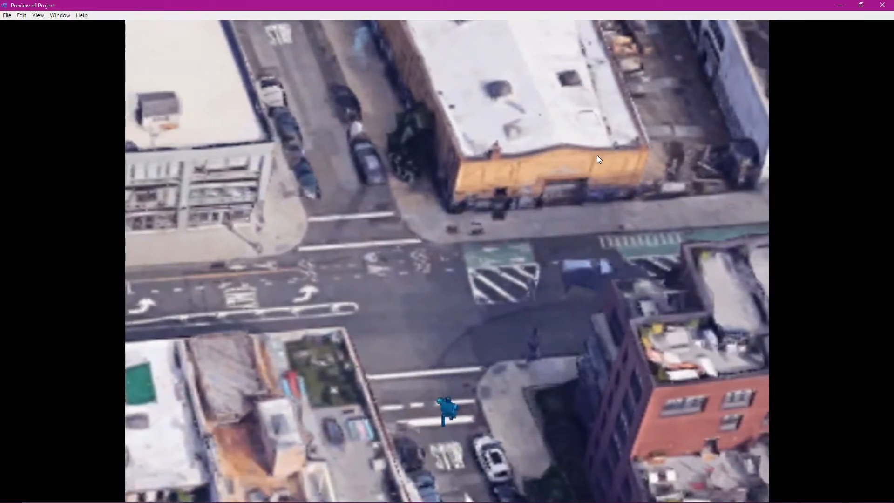
pyautogui.press('Up')
pyautogui.press('Left')
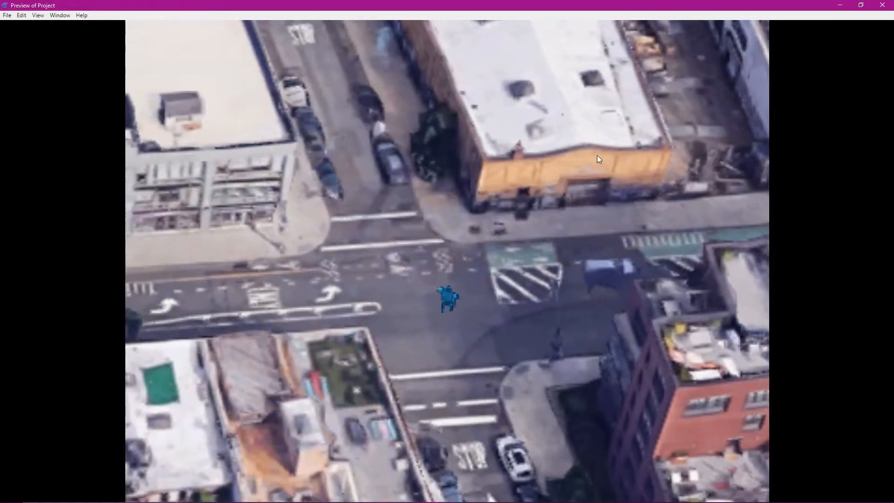
pyautogui.press('Up')
pyautogui.press('Left')
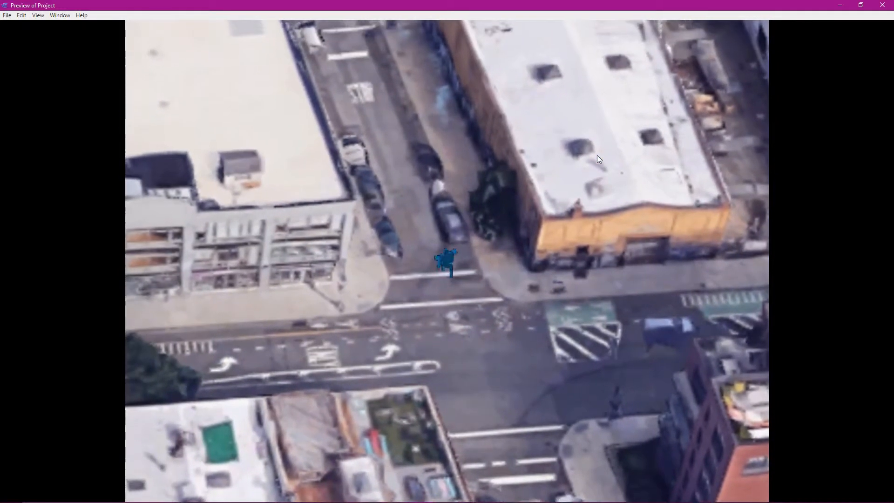
pyautogui.press('Up')
pyautogui.press('Left')
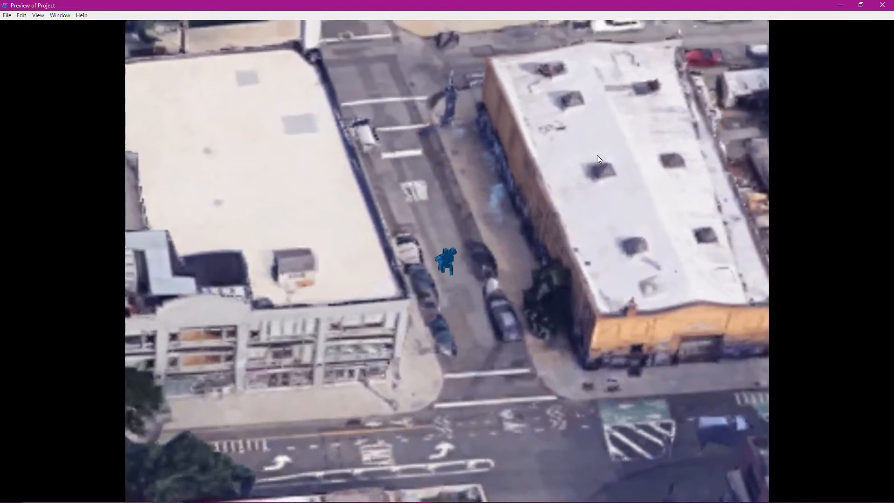
pyautogui.press('Up')
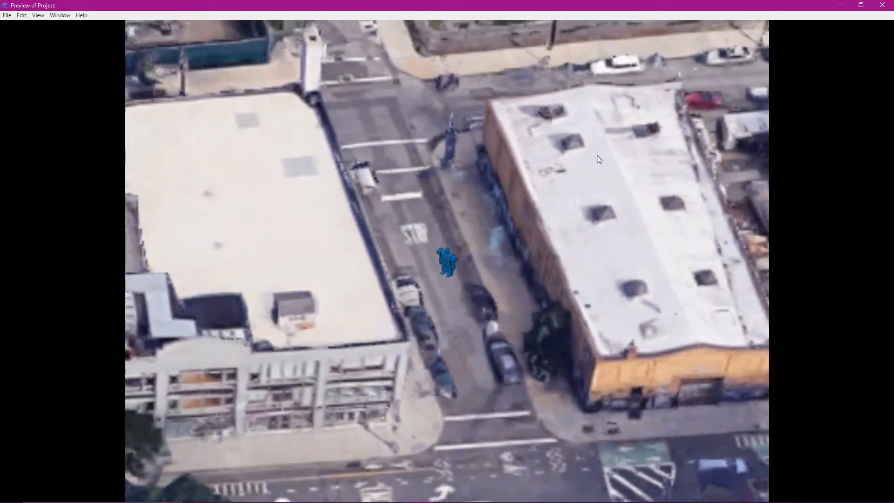
pyautogui.click(881, 5)
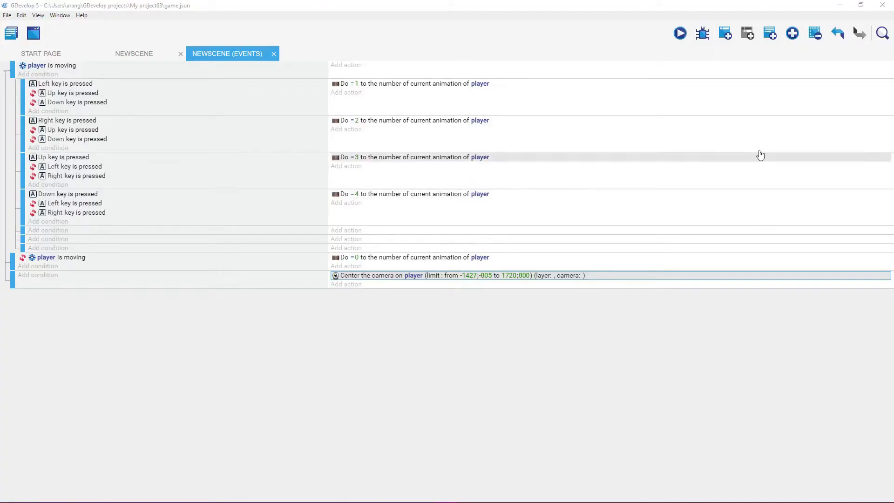
# Step: Preview the scene maximized again and walk the player from the crosswalk down and right onto the white-roofed building
pyautogui.click(673, 10)
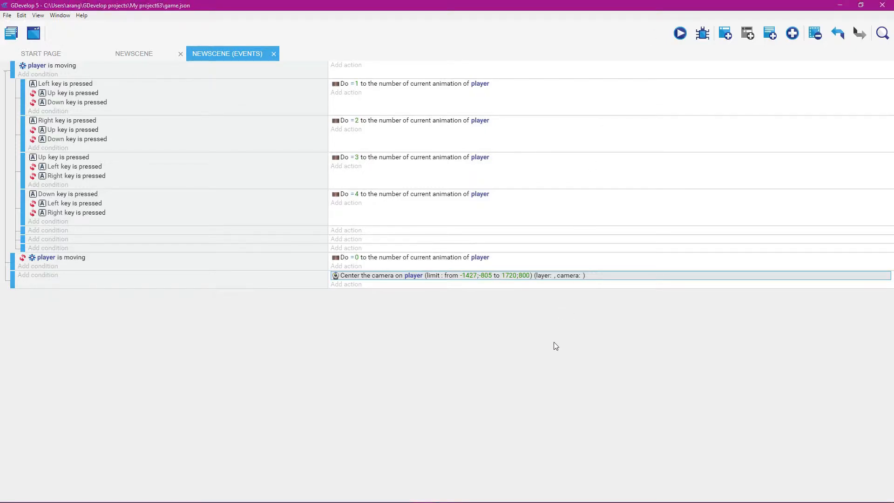
pyautogui.click(679, 34)
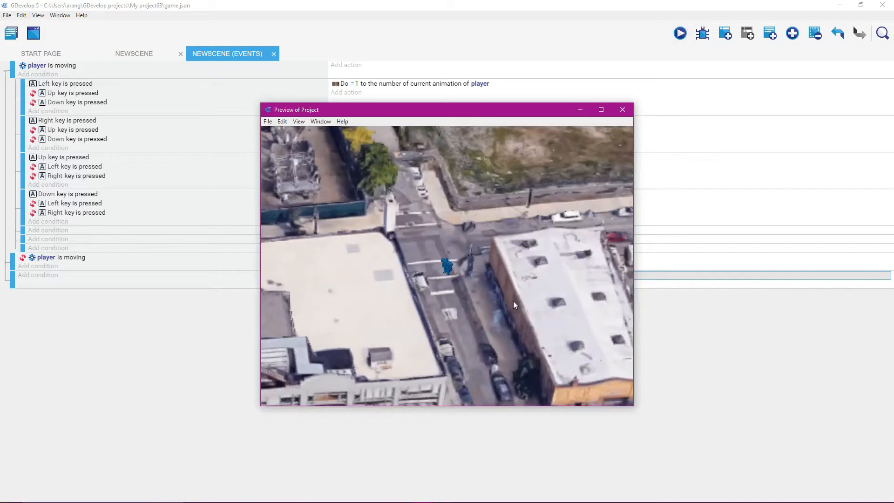
pyautogui.click(601, 110)
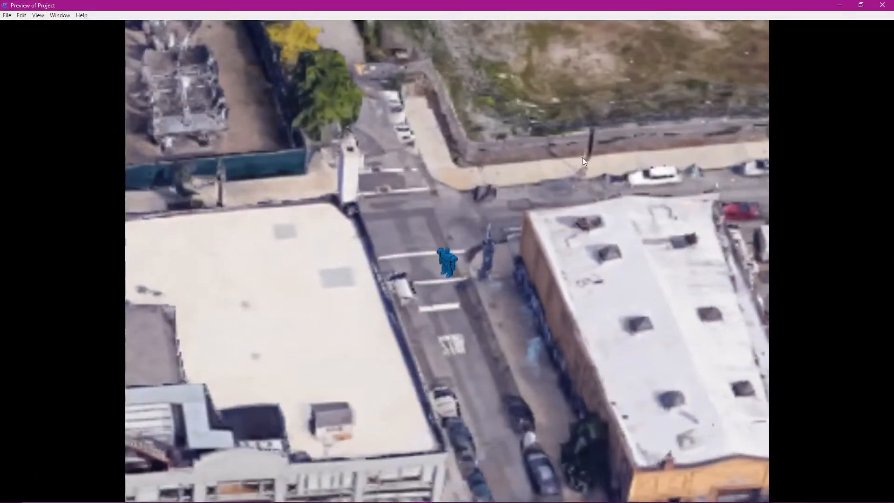
pyautogui.press('Right')
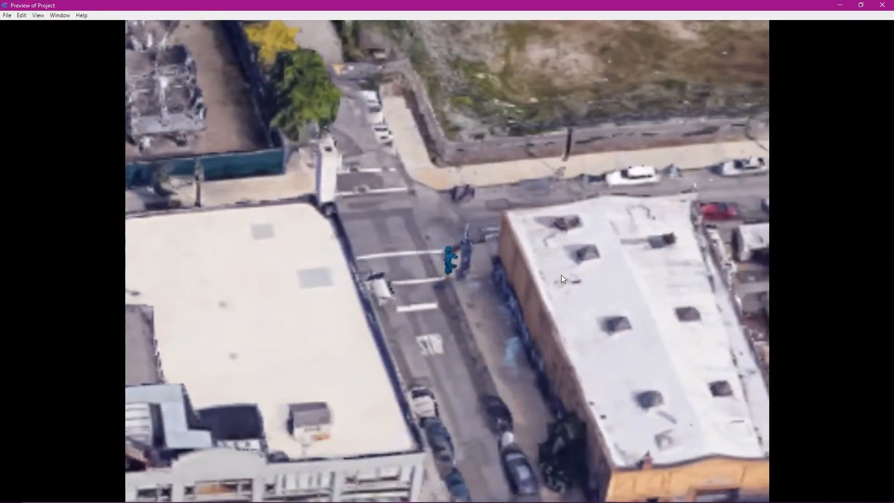
pyautogui.press('Down')
pyautogui.press('Down')
pyautogui.press('Right')
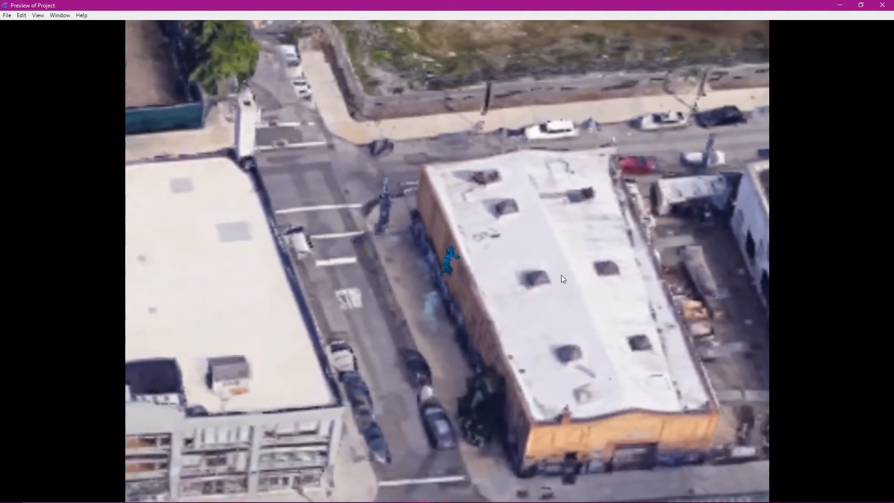
pyautogui.press('Right')
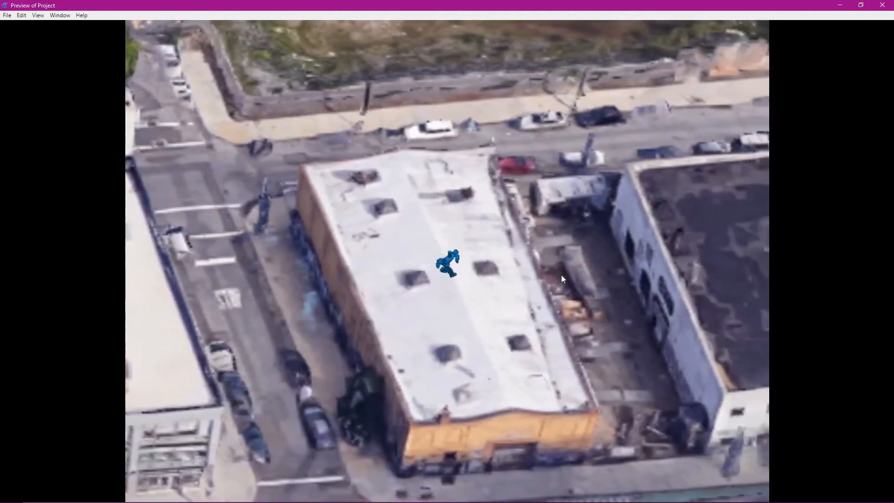
# Step: Walk the player back left off the white roof to the crosswalk, and close the preview
pyautogui.press('Left')
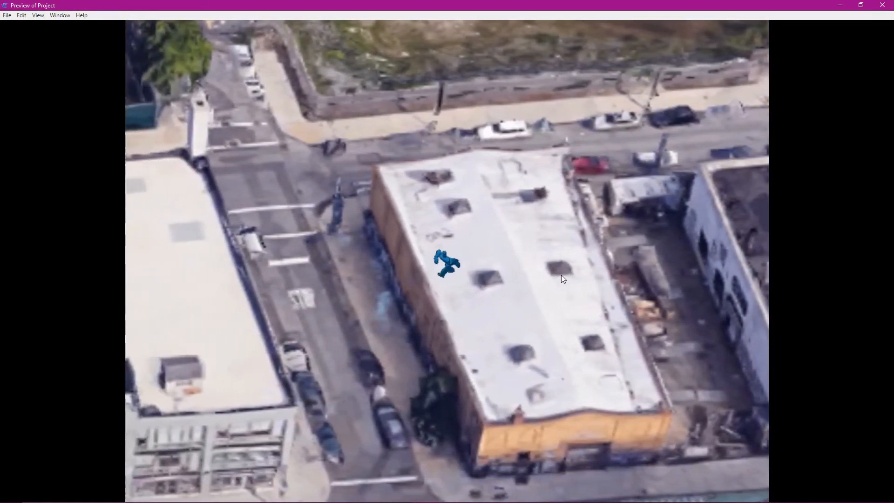
pyautogui.press('Left')
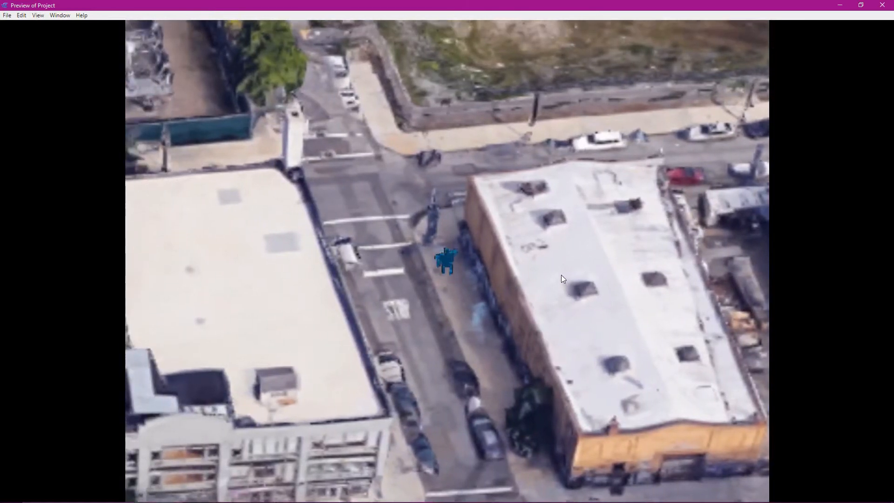
pyautogui.press('Left')
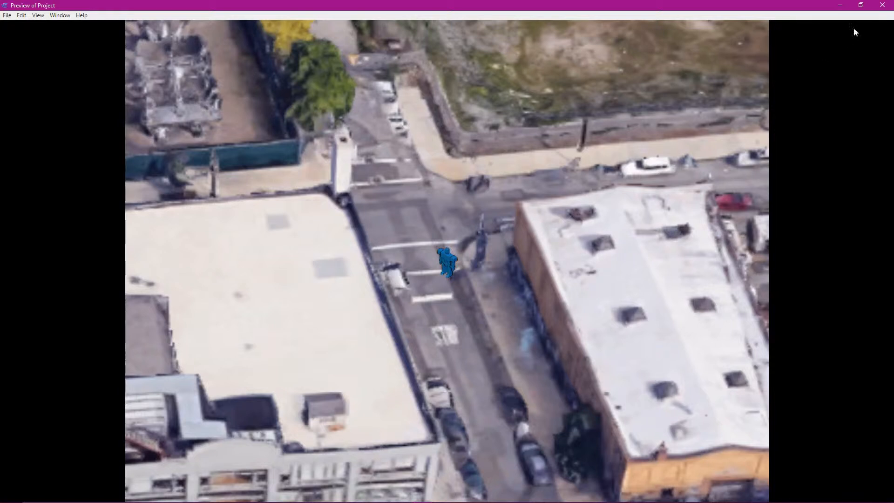
pyautogui.click(882, 5)
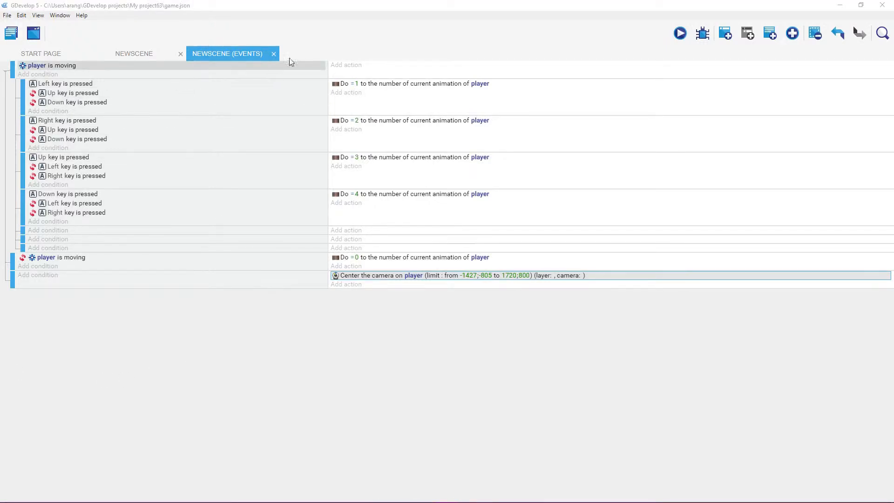
# Step: Add a new Sprite object named block to NewScene and give it an empty animation
pyautogui.click(327, 12)
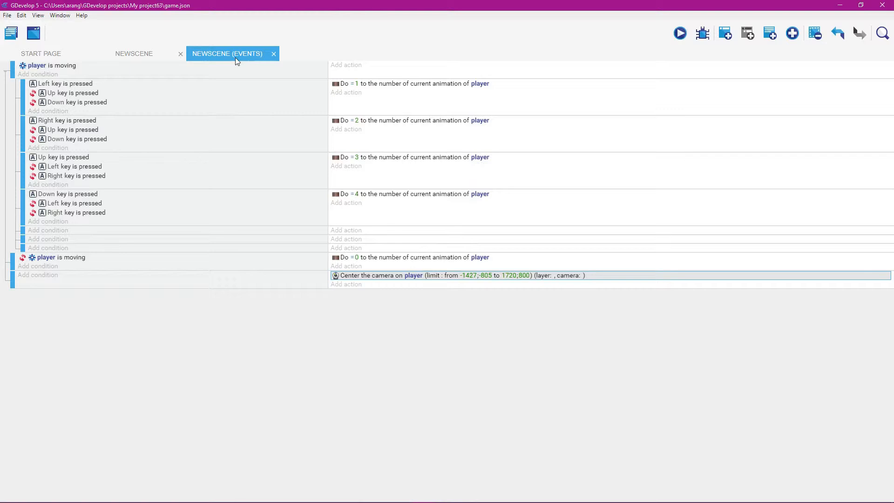
pyautogui.click(129, 55)
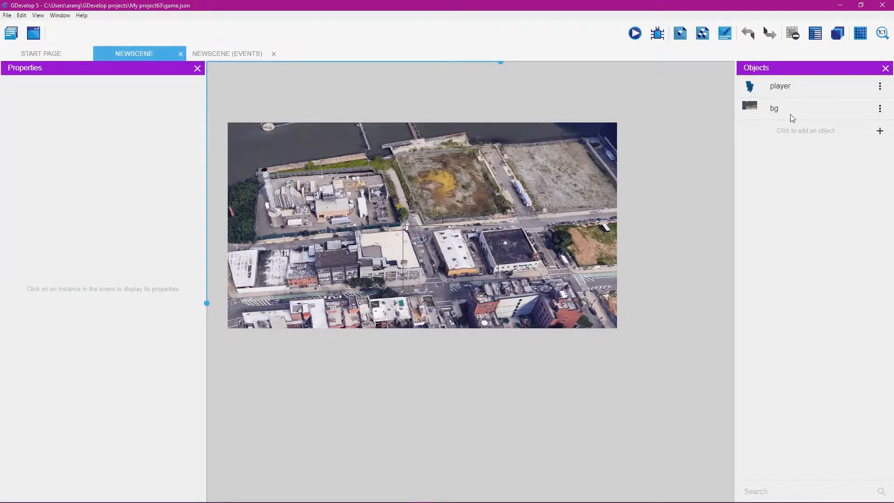
pyautogui.click(879, 131)
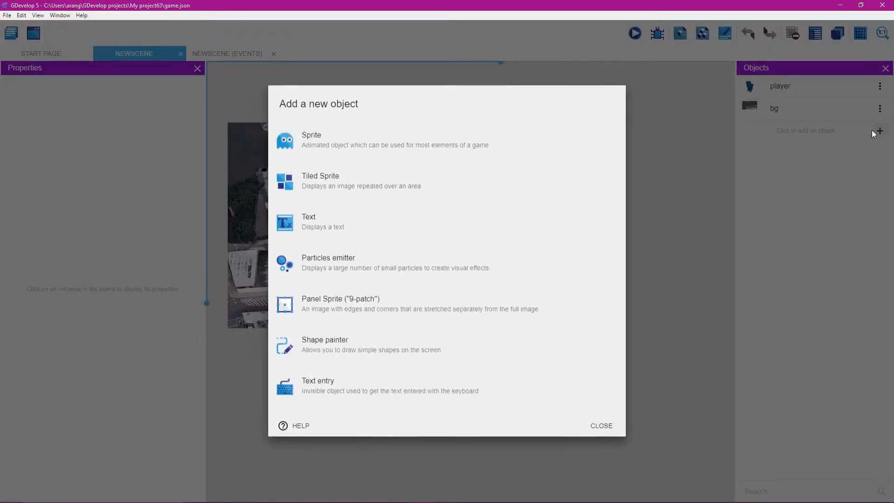
pyautogui.click(543, 149)
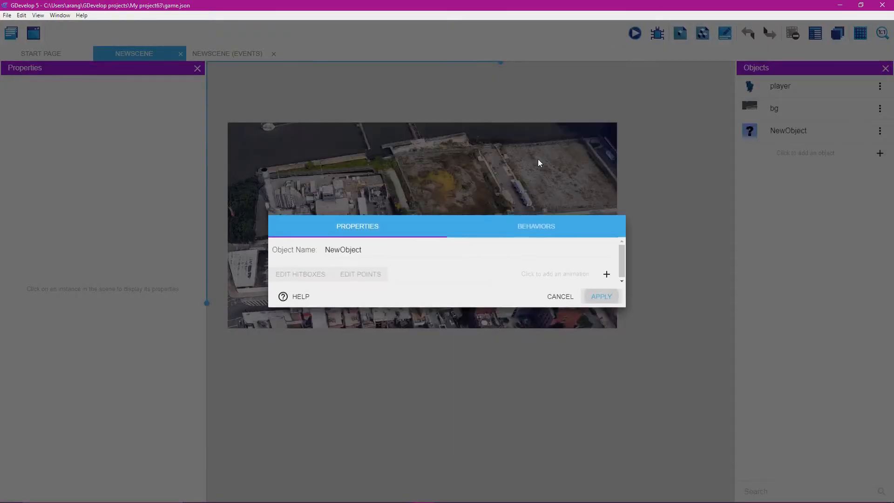
pyautogui.moveTo(393, 248); pyautogui.dragTo(278, 249)
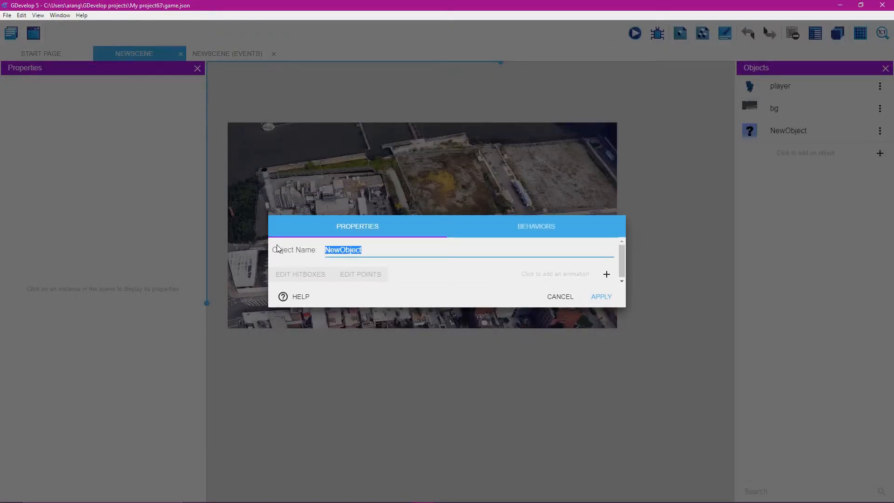
pyautogui.press('BackSpace')
pyautogui.write('block')
pyautogui.click(607, 275)
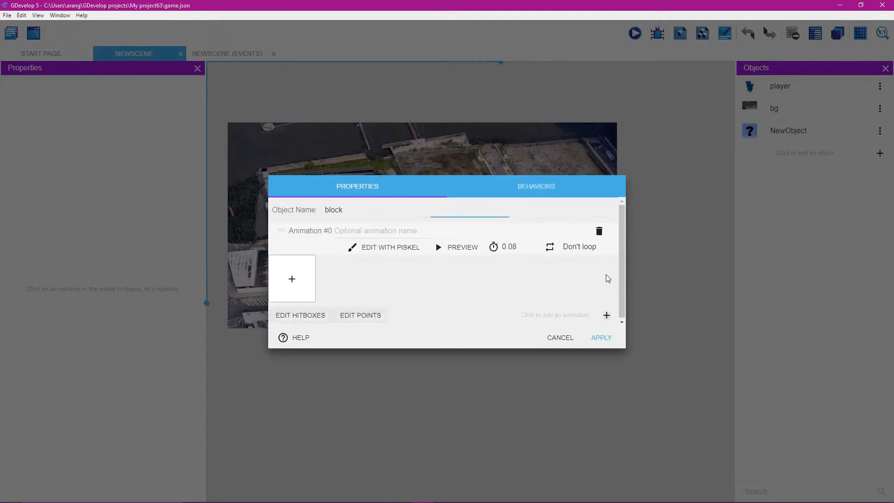
# Step: Open the block's animation in Piskel, choose a green primary color, and fill the whole 32 × 32 px canvas with it
pyautogui.click(372, 248)
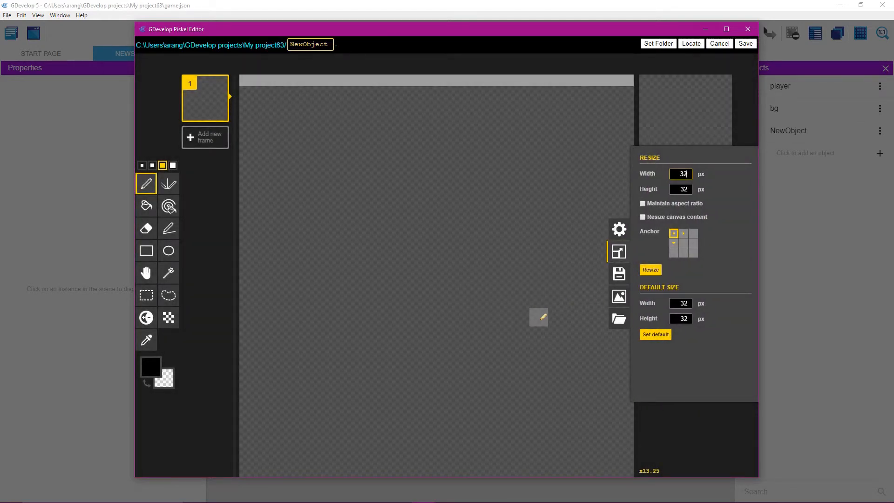
pyautogui.click(153, 368)
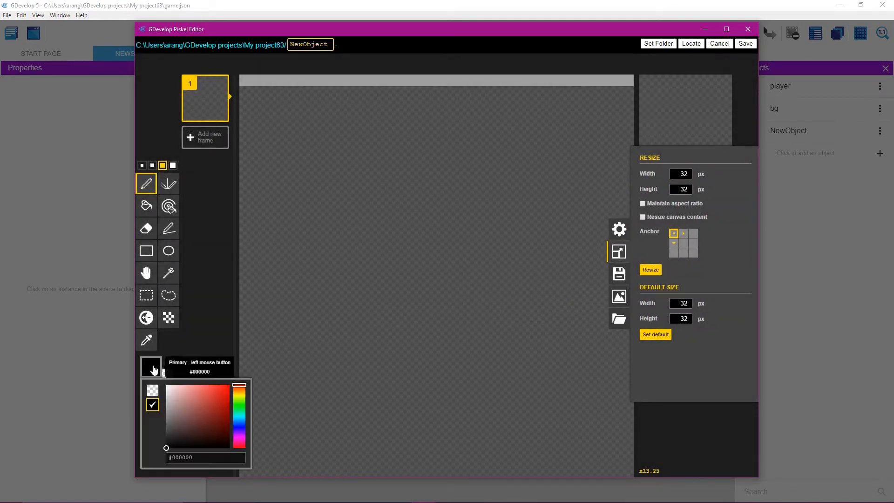
pyautogui.click(240, 406)
pyautogui.click(223, 401)
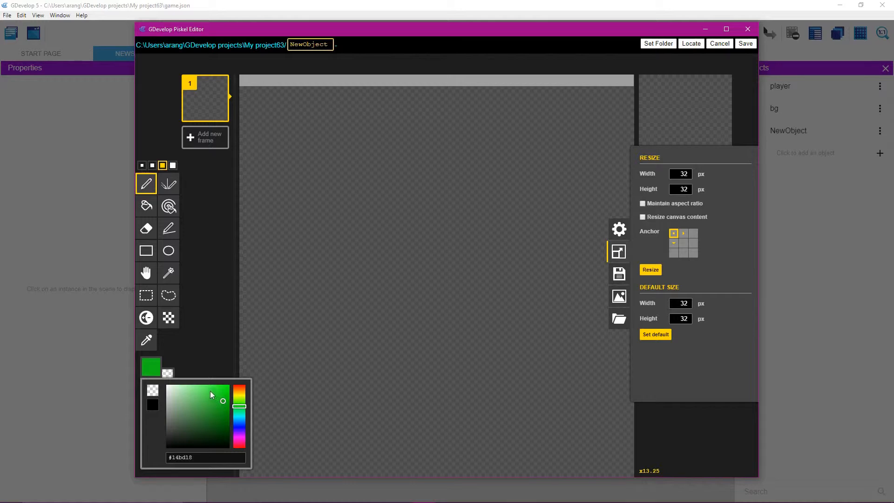
pyautogui.click(147, 206)
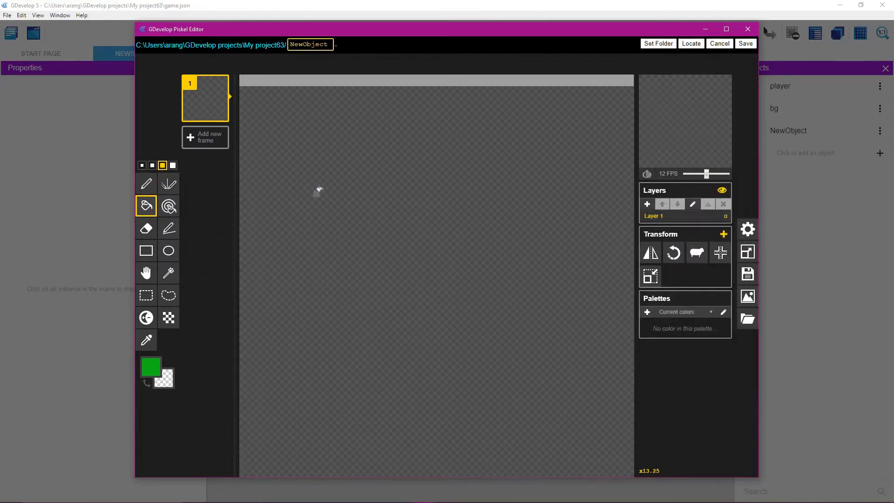
pyautogui.click(328, 181)
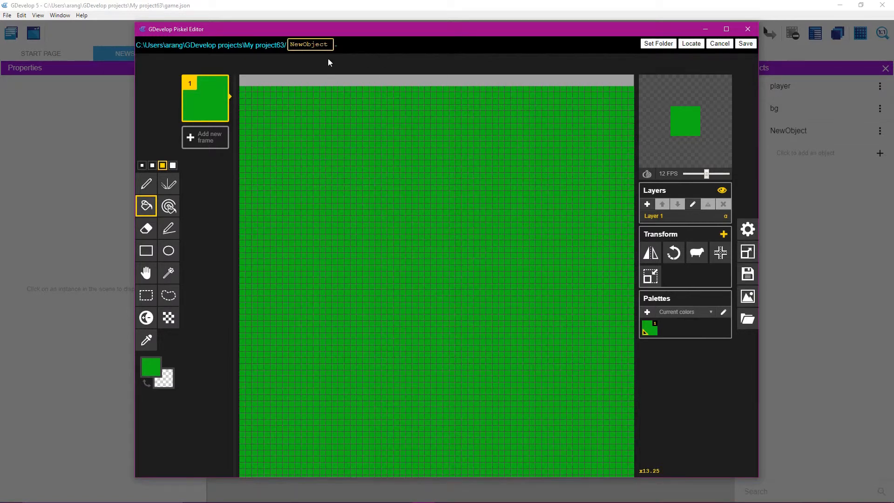
# Step: Name the Piskel image block, save it into the animation, and apply the block object's settings
pyautogui.doubleClick(329, 44)
pyautogui.press('BackSpace')
pyautogui.write('block')
pyautogui.click(745, 44)
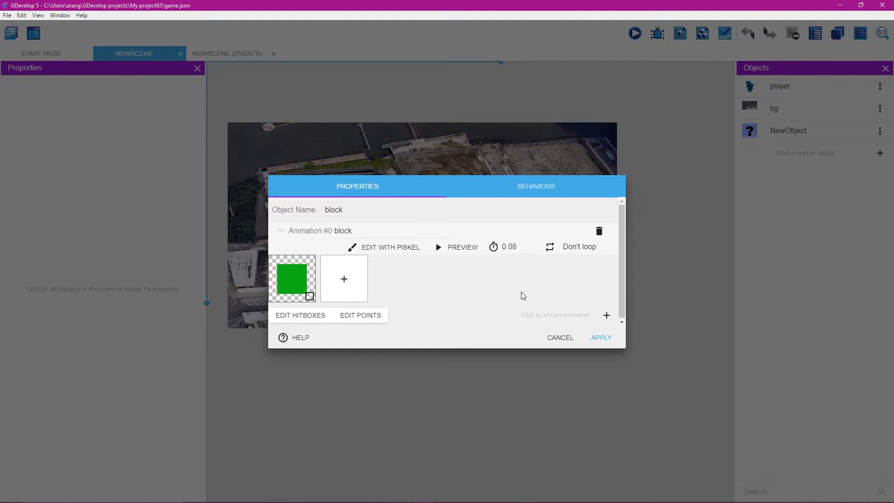
pyautogui.click(598, 336)
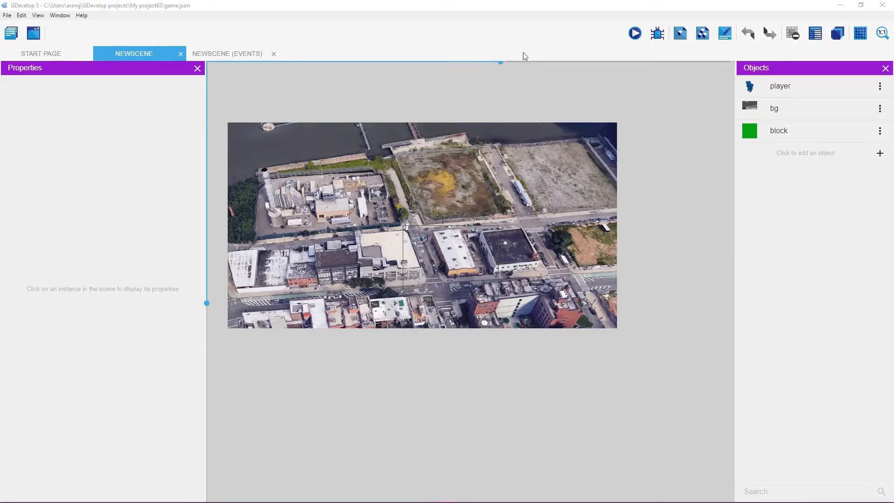
pyautogui.click(541, 10)
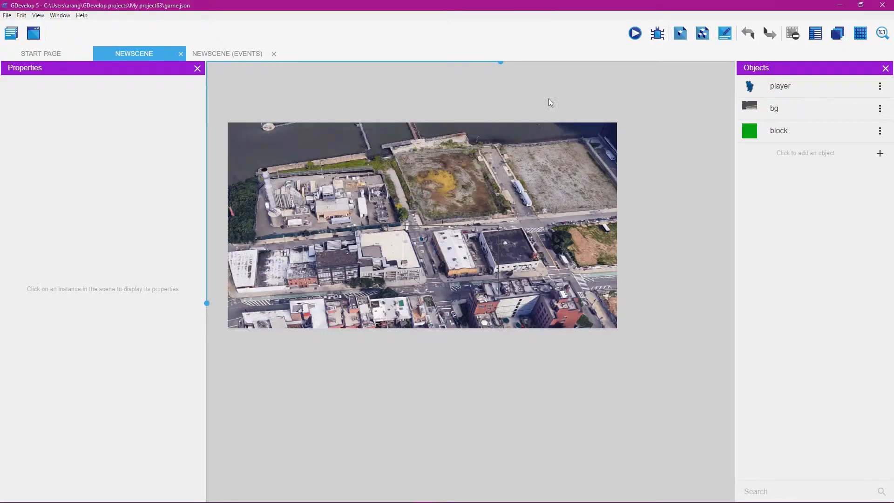
# Step: Place block instances over the white-roofed building, the dark-roofed building and the long row left of them, the row's block about 1428 × 310
pyautogui.click(795, 134)
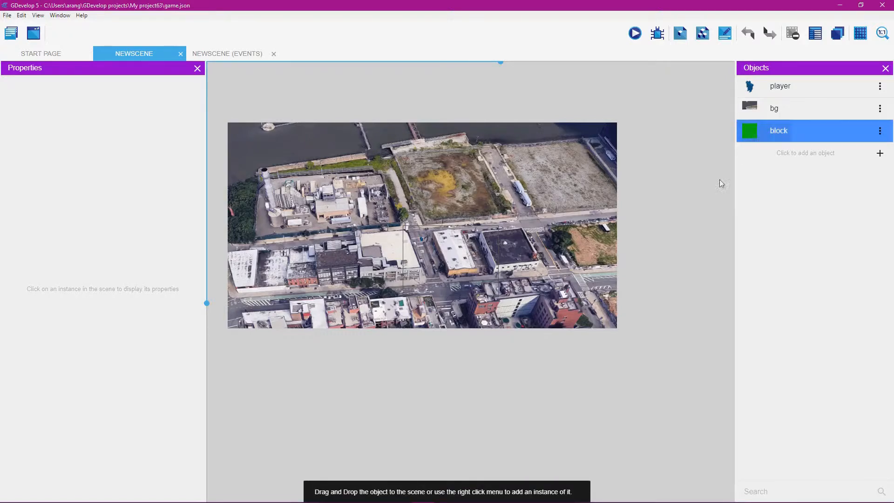
pyautogui.moveTo(779, 130); pyautogui.dragTo(414, 256)
pyautogui.click(459, 252)
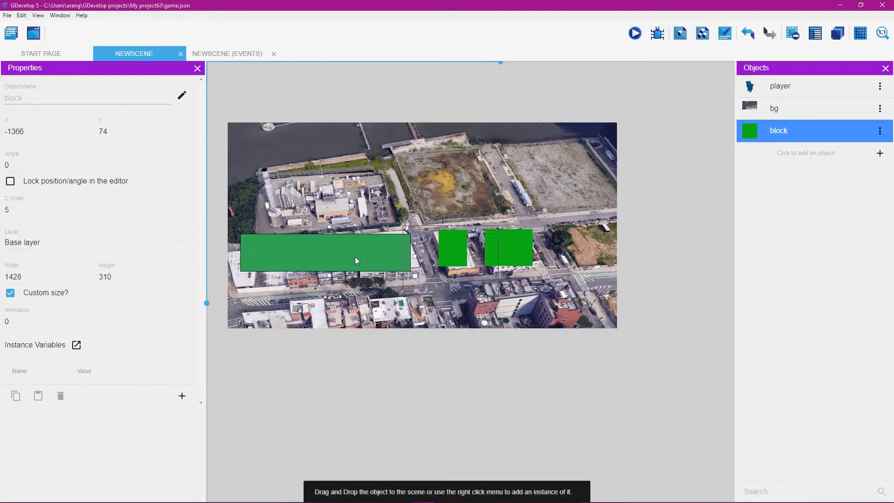
# Step: Copy the long block onto the lower-left building row, and place a widened copy of the small block over the lower-right brick building
pyautogui.keyDown('ctrl'); pyautogui.moveTo(355, 256); pyautogui.dragTo(364, 308); pyautogui.keyUp('ctrl')
pyautogui.click(450, 250)
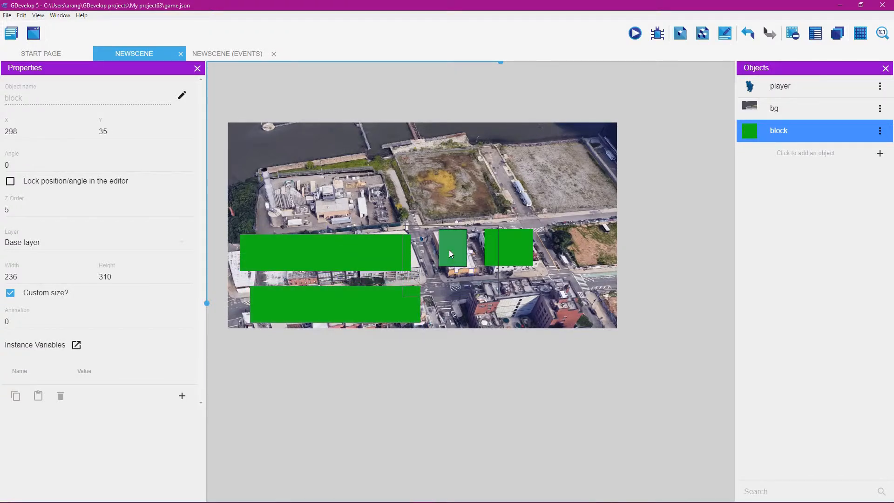
pyautogui.moveTo(448, 254); pyautogui.dragTo(568, 311)
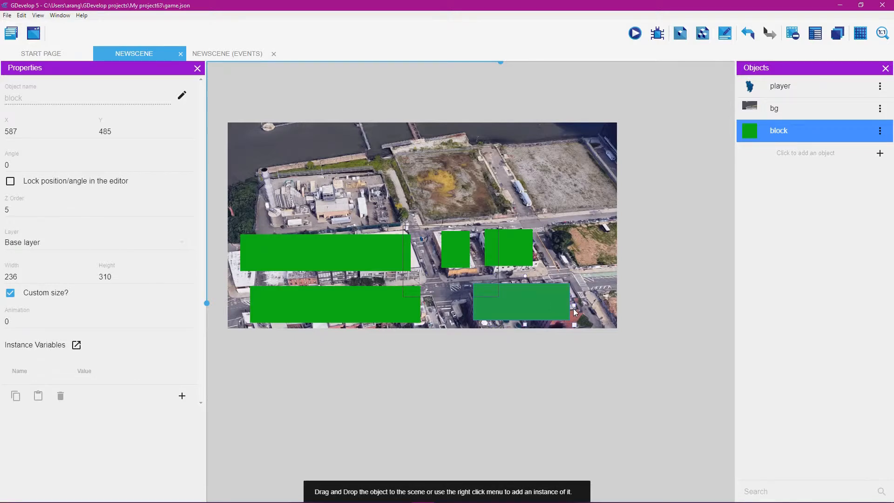
# Step: Place a block copy about 810 × 310 over the fenced industrial yard, at about X -1120, Y -363
pyautogui.click(450, 245)
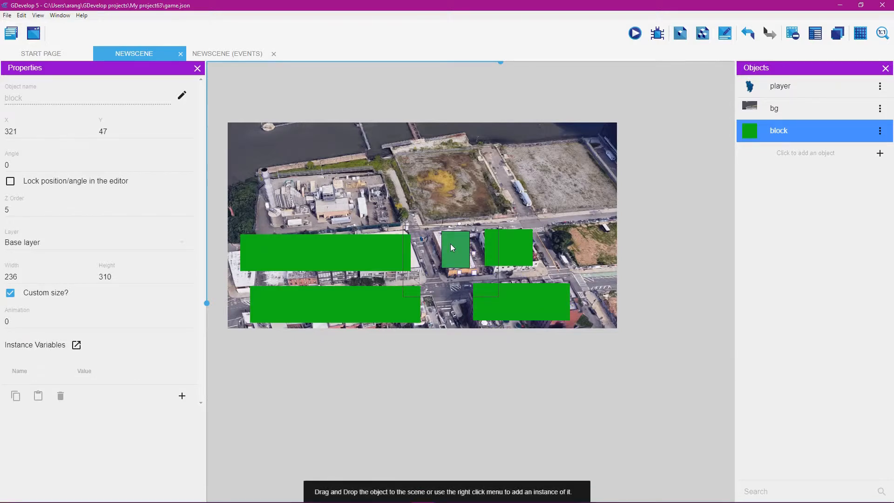
pyautogui.keyDown('ctrl'); pyautogui.moveTo(450, 245); pyautogui.dragTo(369, 205); pyautogui.keyUp('ctrl')
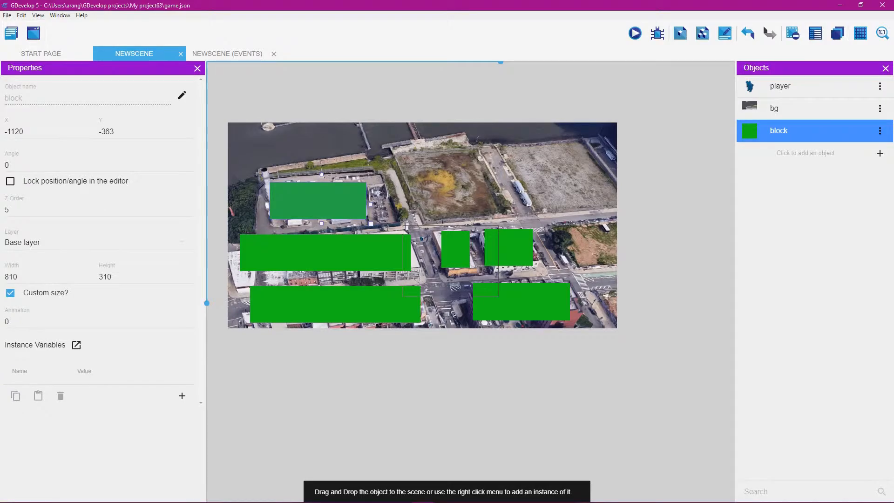
pyautogui.click(267, 386)
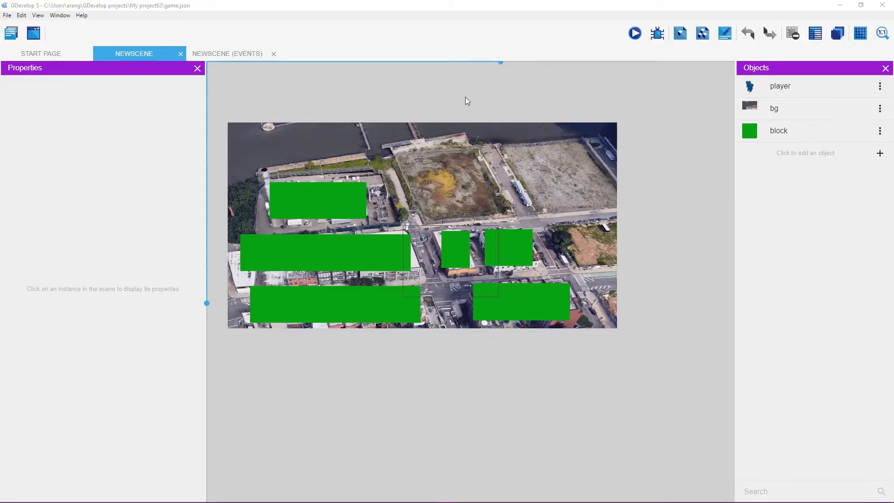
pyautogui.click(567, 9)
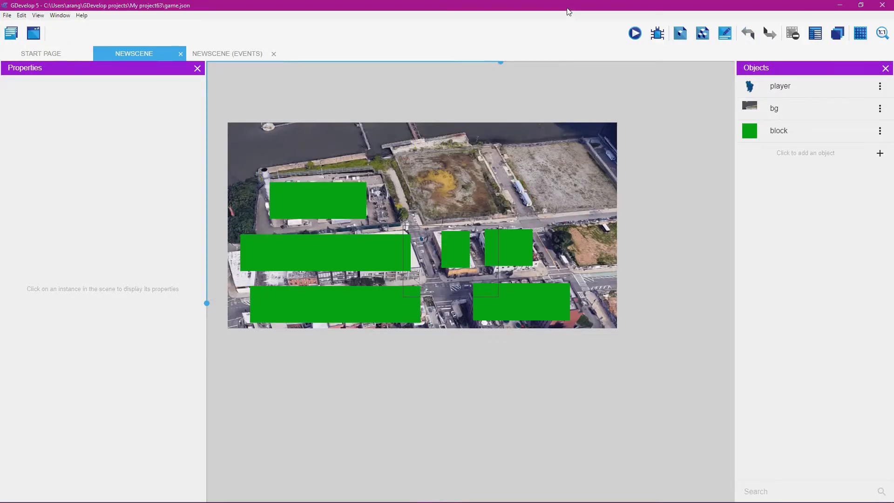
# Step: Add a block about 68 × 310 over the parked white bus, rotate it to about 154°, and move it to about X 969, Y -442
pyautogui.click(449, 249)
pyautogui.keyDown('ctrl'); pyautogui.moveTo(448, 249); pyautogui.dragTo(520, 202); pyautogui.keyUp('ctrl')
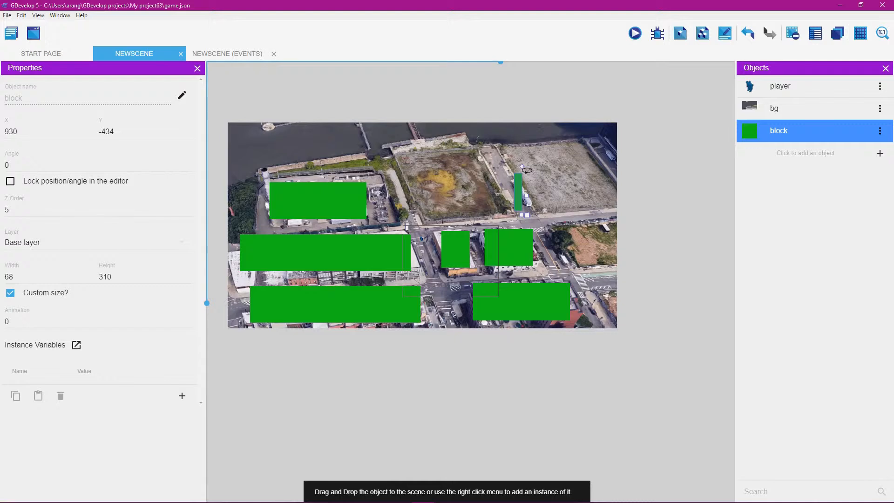
pyautogui.moveTo(526, 171); pyautogui.dragTo(521, 169)
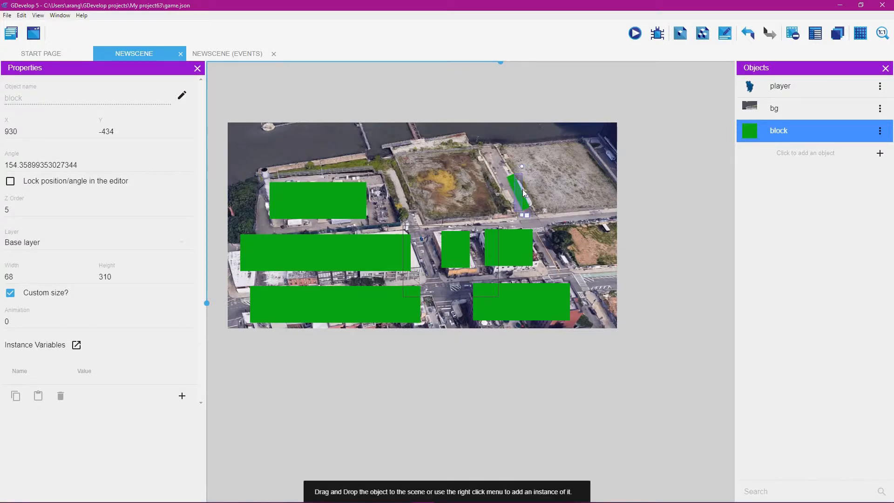
pyautogui.moveTo(521, 193); pyautogui.dragTo(528, 195)
pyautogui.click(546, 196)
pyautogui.click(527, 195)
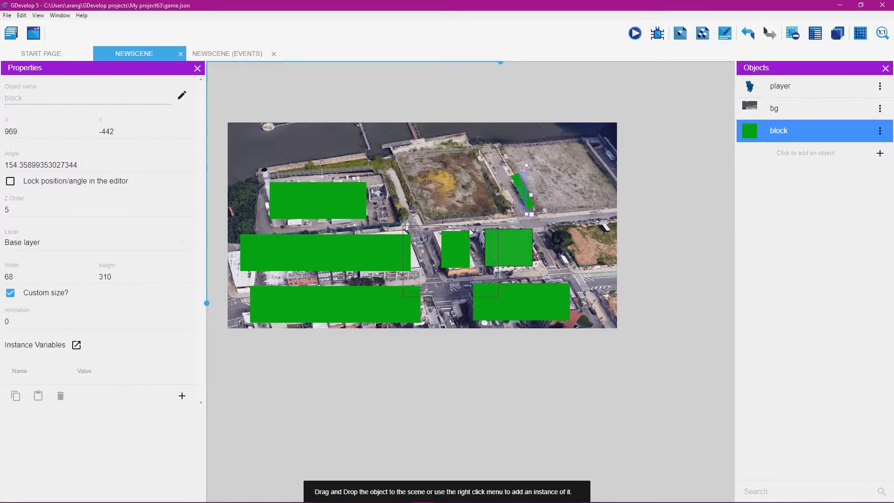
pyautogui.click(454, 246)
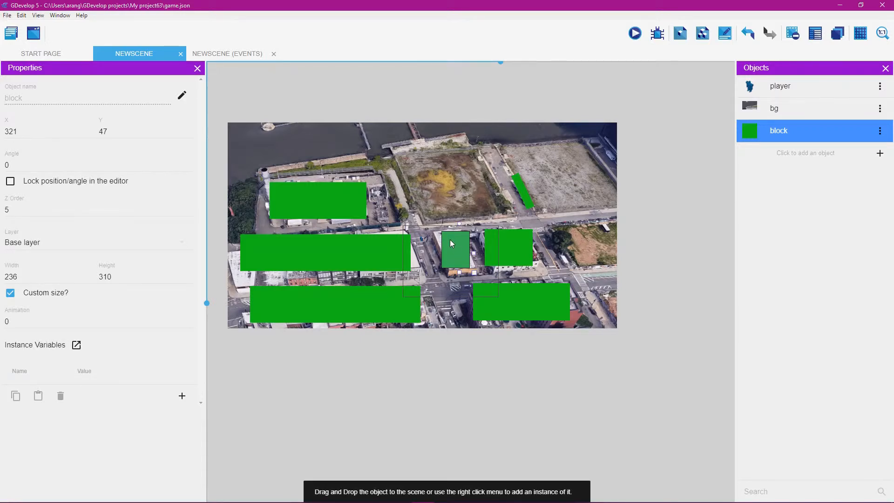
pyautogui.click(525, 194)
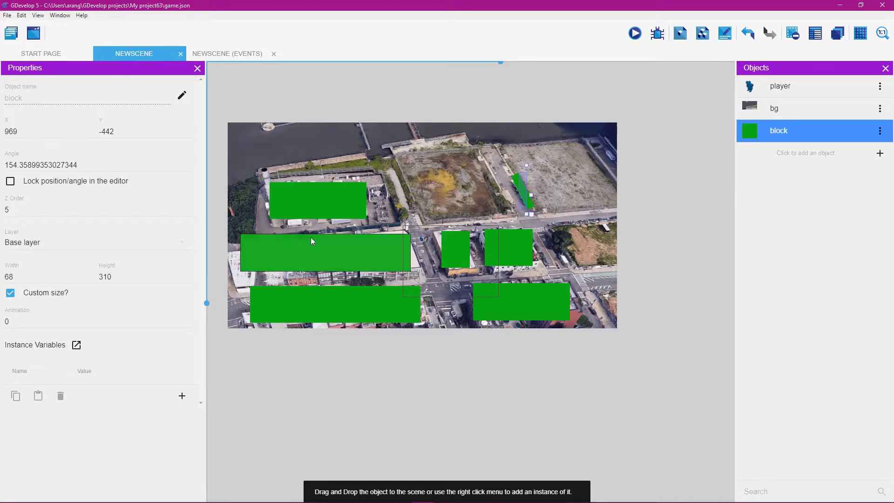
# Step: Nudge the yard's block, move the middle row's block to about X -1401, Y 62, and lower the bottom-left block to about X -1268, Y 621
pyautogui.moveTo(318, 197)
pyautogui.mouseDown()
pyautogui.moveTo(344, 188)
pyautogui.moveTo(320, 197)
pyautogui.mouseUp()
pyautogui.click(321, 253)
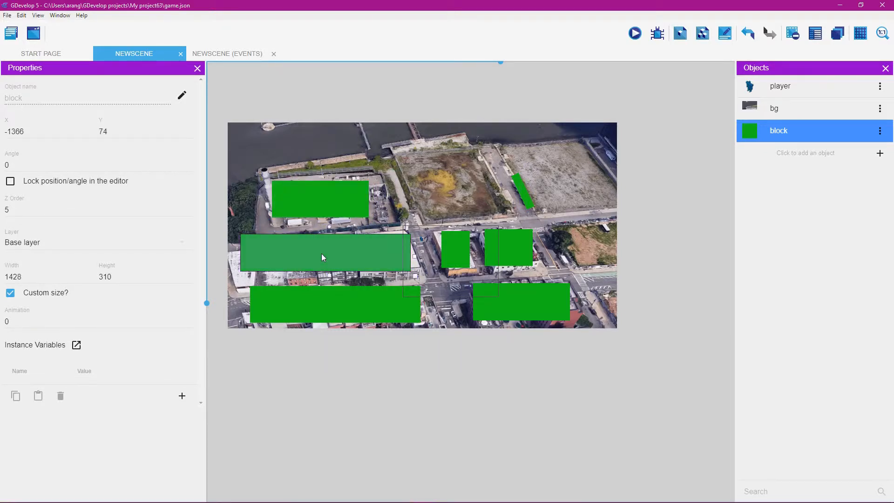
pyautogui.moveTo(329, 275); pyautogui.dragTo(281, 243)
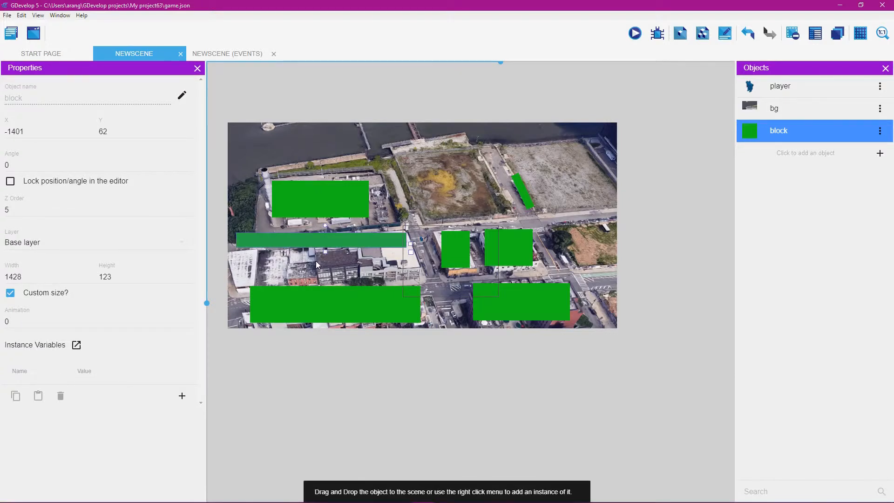
pyautogui.moveTo(326, 301); pyautogui.dragTo(325, 310)
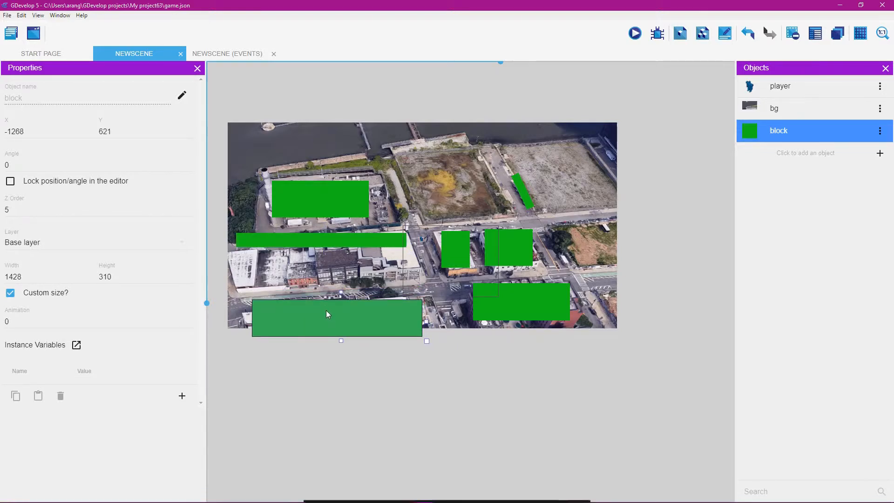
# Step: Resize the middle building row's long block to about 1366 × 361
pyautogui.click(328, 244)
pyautogui.moveTo(326, 247); pyautogui.dragTo(328, 281)
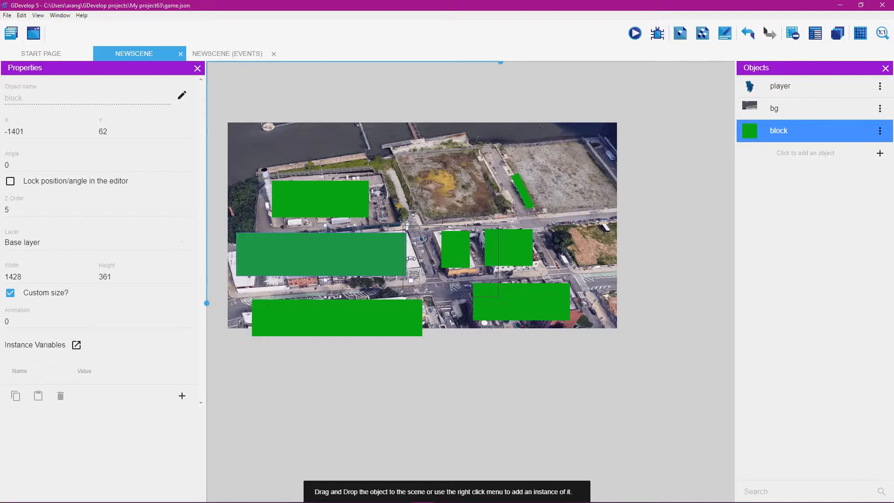
pyautogui.moveTo(410, 258); pyautogui.dragTo(403, 258)
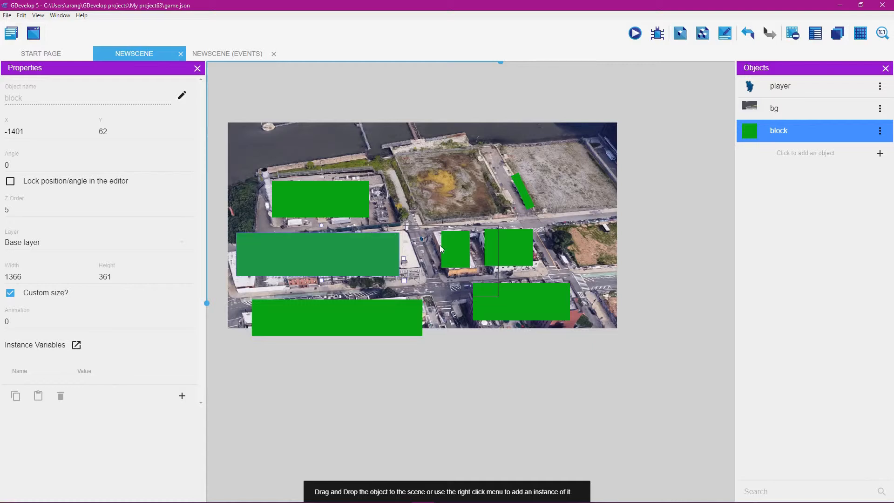
# Step: Fill the slanted right end of the middle building row with additional block coverage beside the long block
pyautogui.click(520, 196)
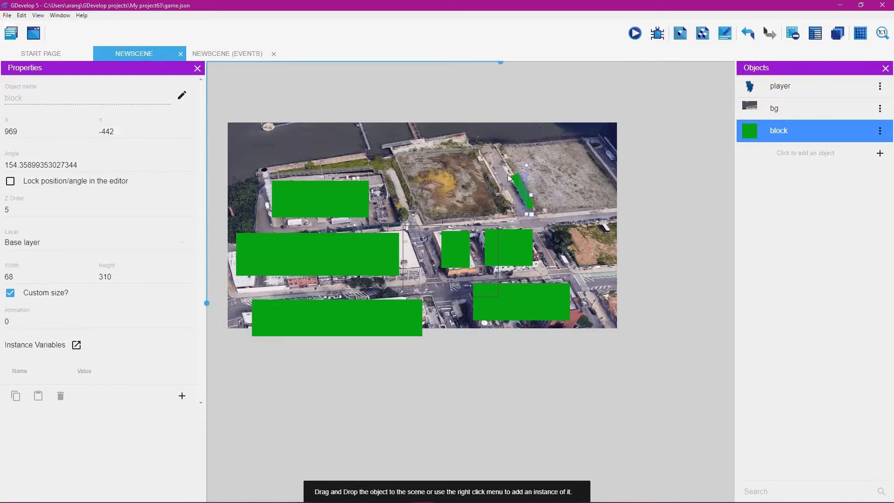
pyautogui.click(456, 246)
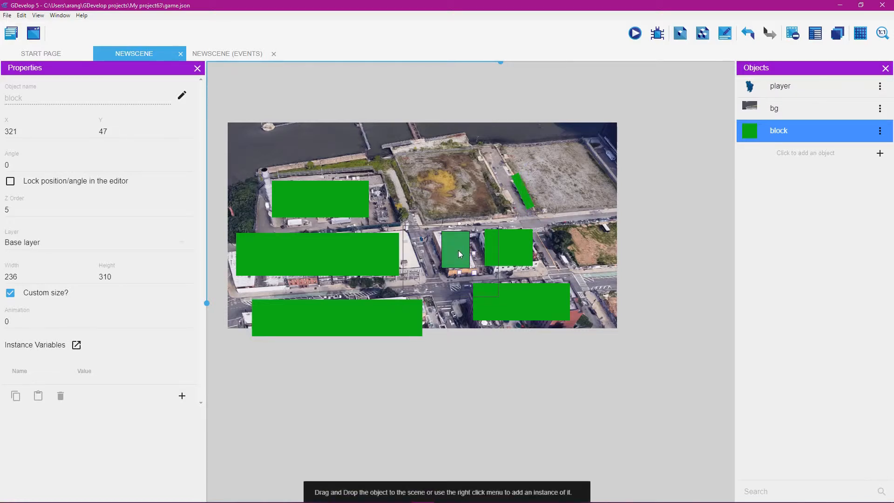
pyautogui.moveTo(436, 256); pyautogui.dragTo(416, 279)
# Step: Drag the tilted block away from the parked bus and delete it
pyautogui.click(525, 191)
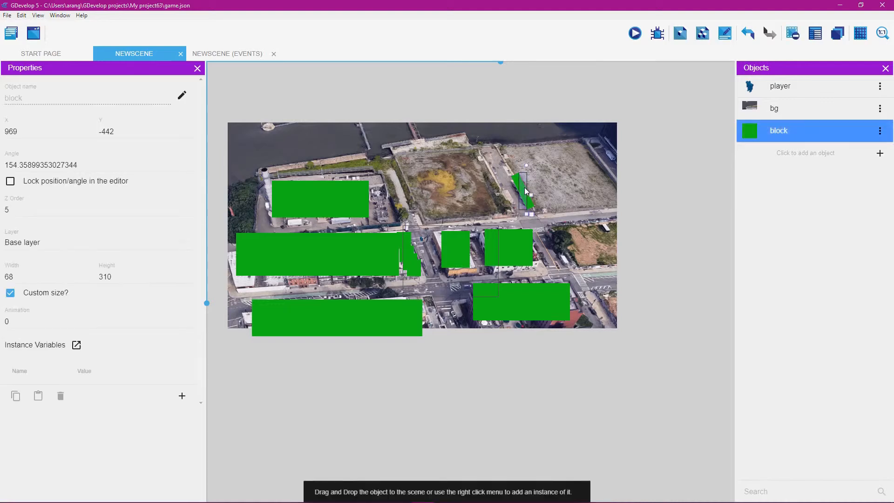
pyautogui.moveTo(525, 191); pyautogui.dragTo(506, 167)
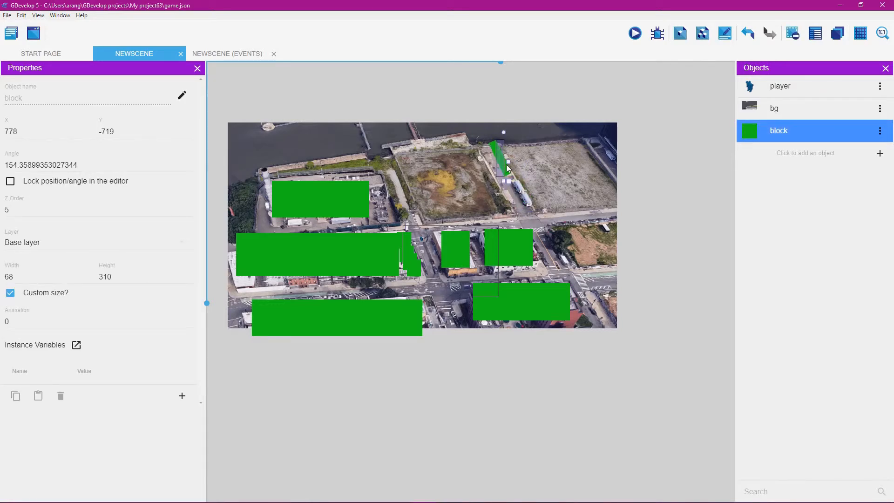
pyautogui.rightClick(506, 164)
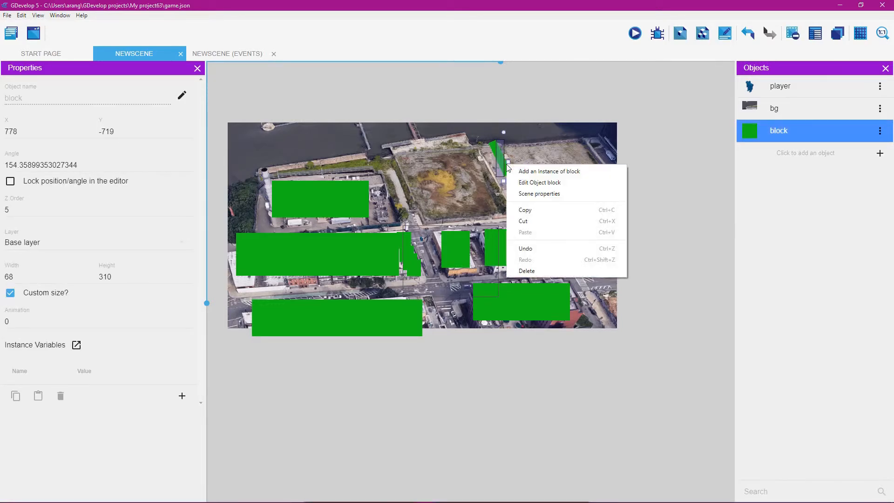
pyautogui.click(529, 269)
# Step: Cover the parked white bus with a diagonal chain of unrotated block copies, each about 84 × 56, ending near X 1027, Y -210
pyautogui.click(458, 245)
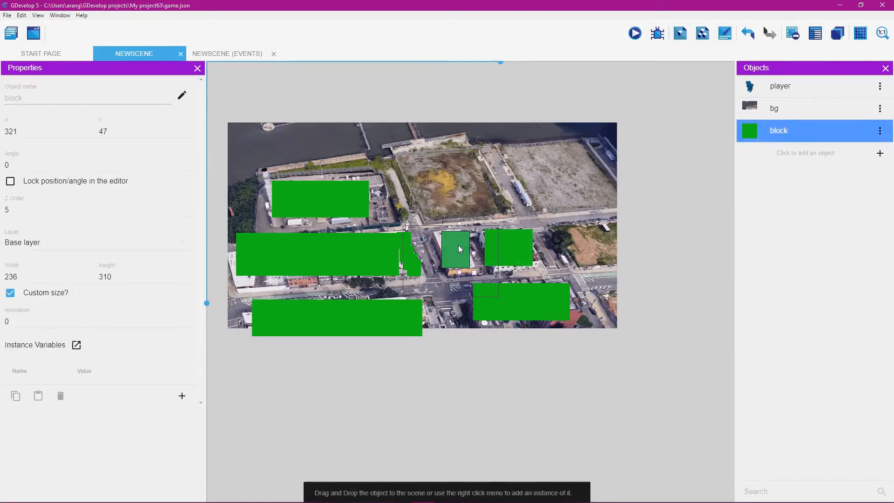
pyautogui.keyDown('ctrl'); pyautogui.moveTo(456, 245); pyautogui.dragTo(504, 174); pyautogui.keyUp('ctrl')
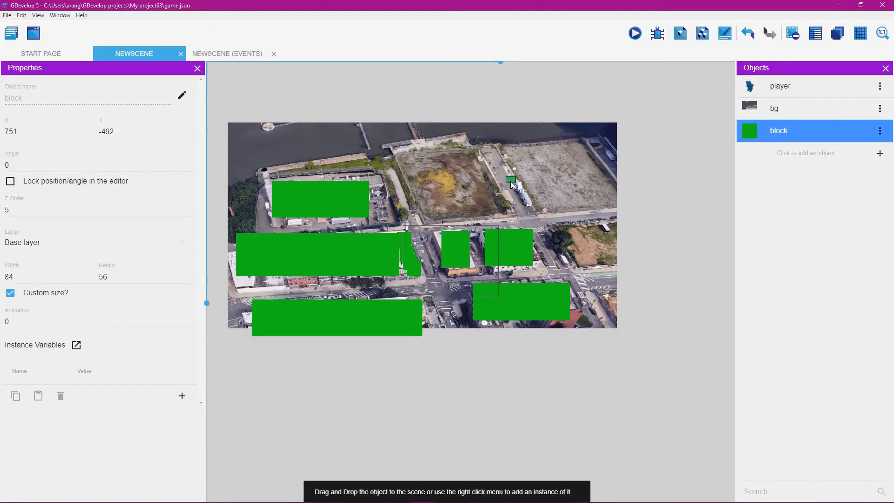
pyautogui.moveTo(511, 181); pyautogui.dragTo(532, 206)
# Step: Shrink the white-roofed building's block to about 142 × 91, and copy it down the roof, widening the lowest copy to about 255 × 91
pyautogui.click(459, 261)
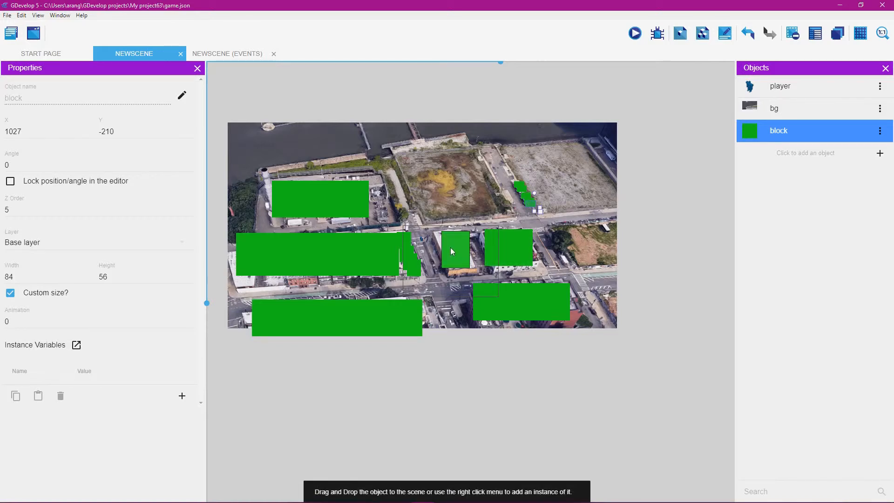
pyautogui.moveTo(473, 272); pyautogui.dragTo(452, 240)
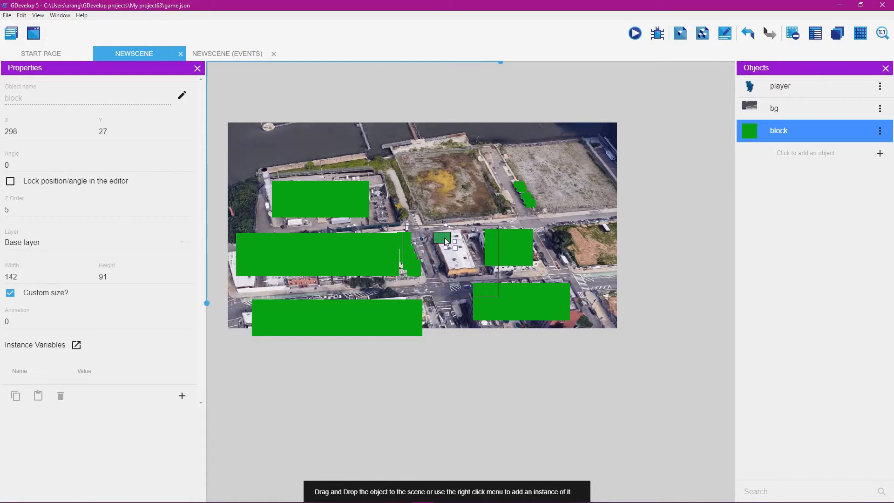
pyautogui.moveTo(444, 239); pyautogui.dragTo(479, 270)
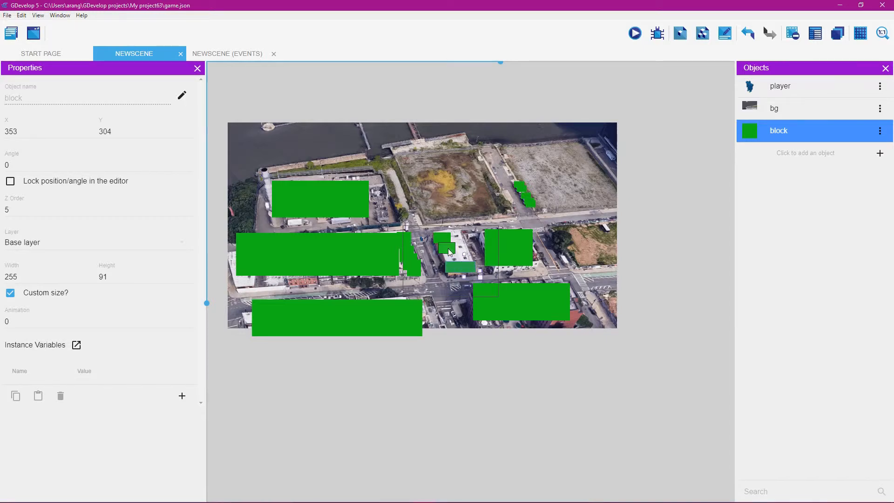
# Step: Widen the white roof's top block to about 244 × 91, and fill the gap below with an adjusted copy near X 306, Y 210
pyautogui.click(450, 250)
pyautogui.click(460, 249)
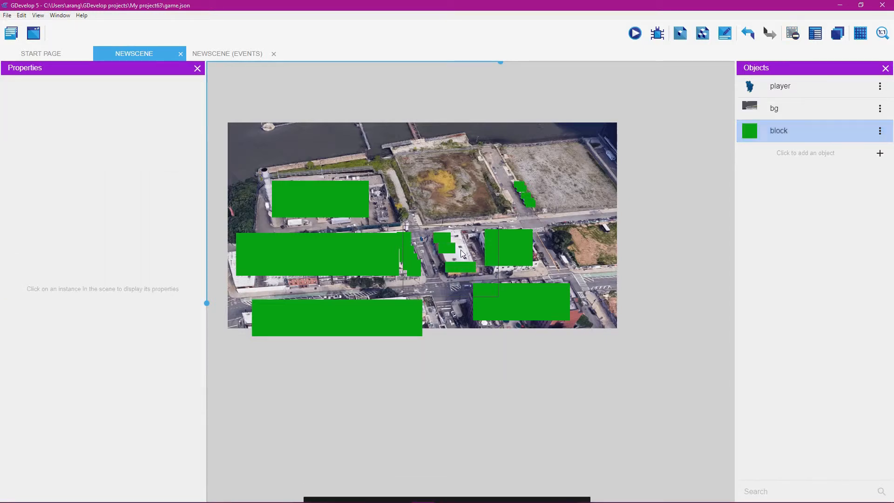
pyautogui.click(452, 249)
pyautogui.moveTo(459, 250)
pyautogui.mouseDown()
pyautogui.moveTo(470, 250)
pyautogui.moveTo(464, 240)
pyautogui.mouseUp()
pyautogui.click(455, 239)
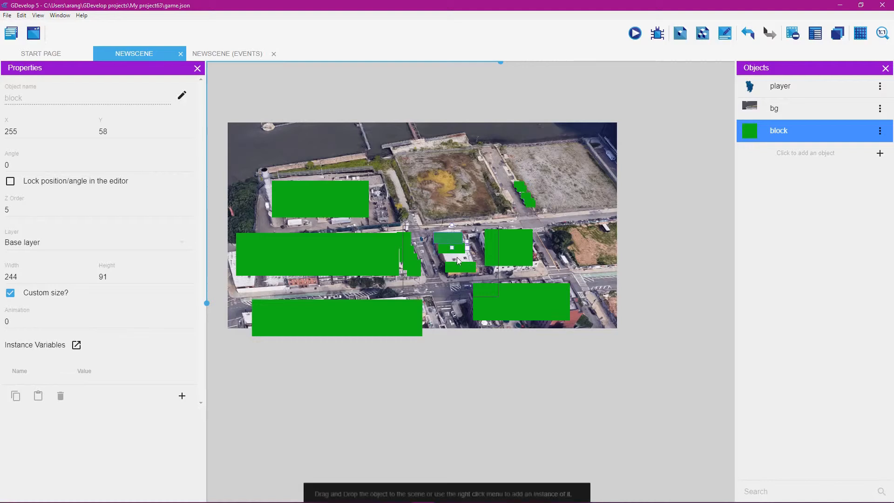
pyautogui.moveTo(450, 264); pyautogui.dragTo(452, 266)
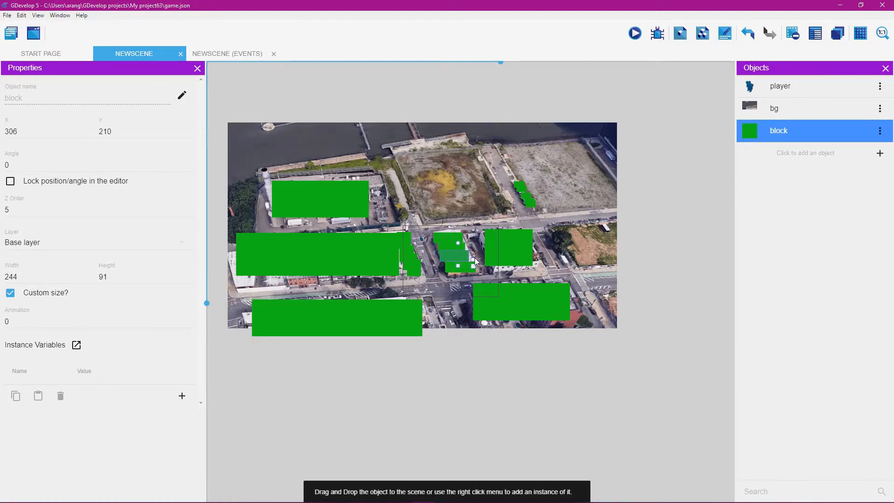
pyautogui.click(478, 261)
pyautogui.click(473, 262)
pyautogui.moveTo(473, 258); pyautogui.dragTo(477, 259)
# Step: Open the events sheet of NewScene
pyautogui.click(567, 11)
pyautogui.click(228, 53)
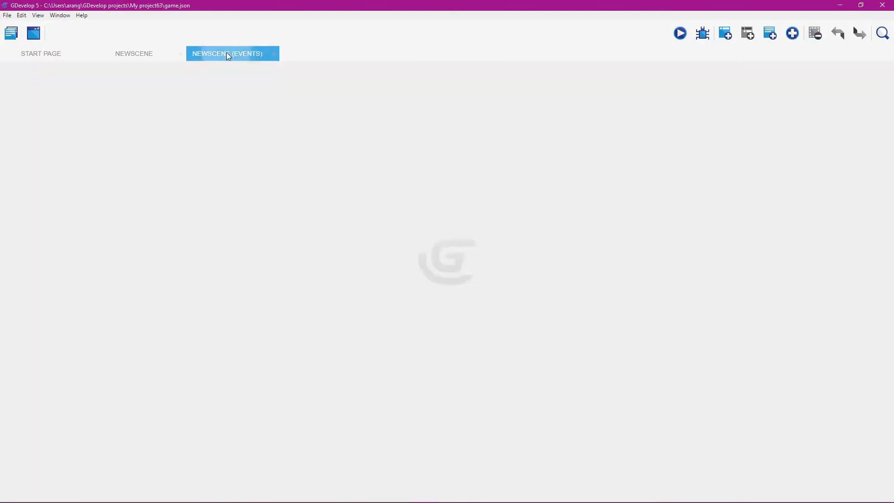
# Step: Add a new event with a Collision condition testing whether player collides with block
pyautogui.click(608, 286)
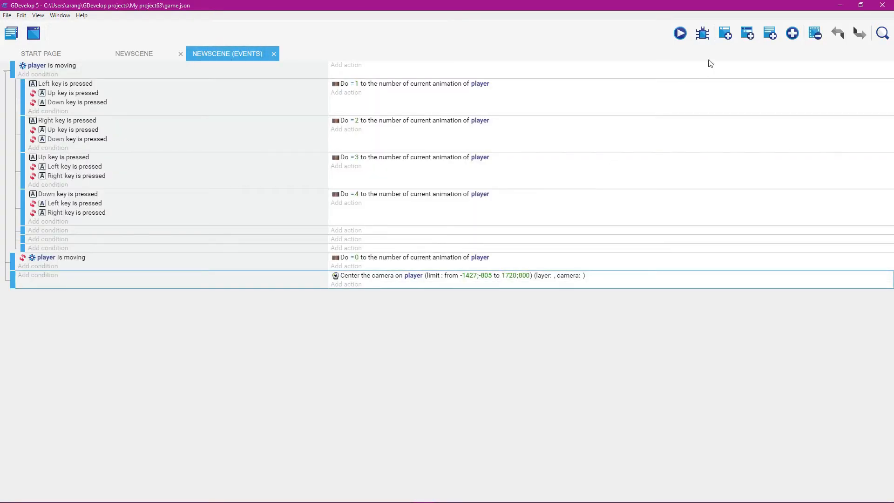
pyautogui.click(725, 33)
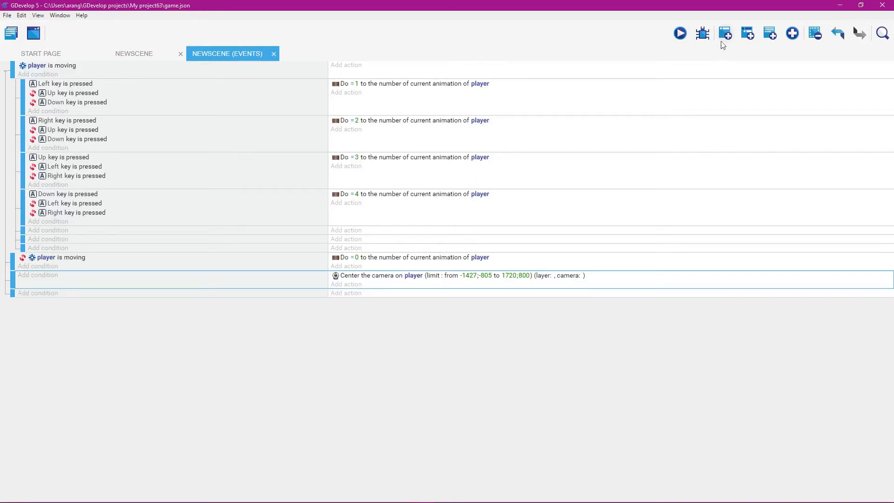
pyautogui.click(29, 294)
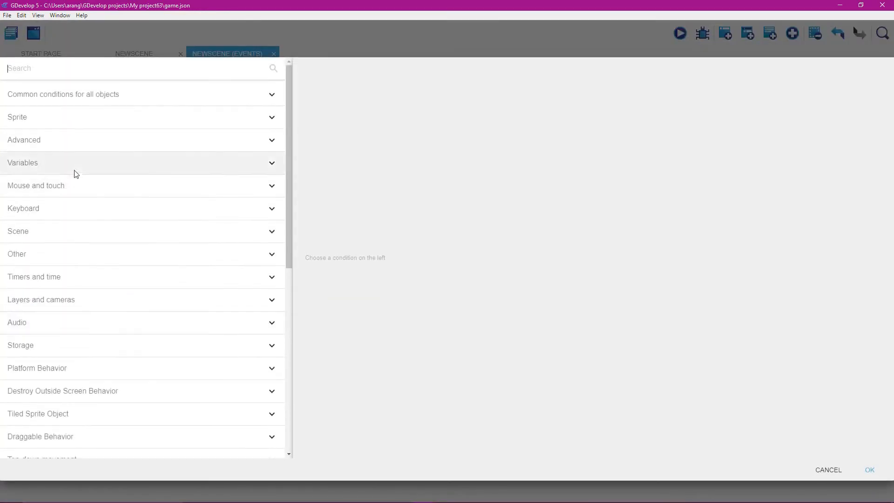
pyautogui.click(145, 96)
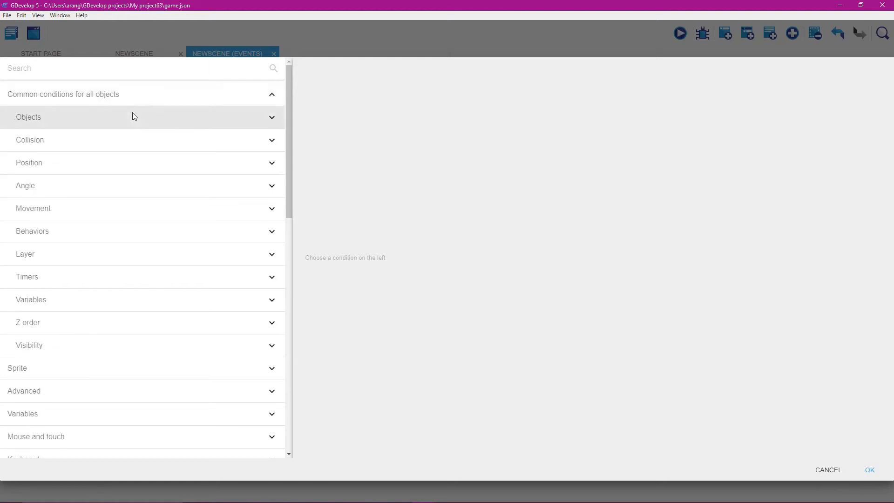
pyautogui.click(121, 139)
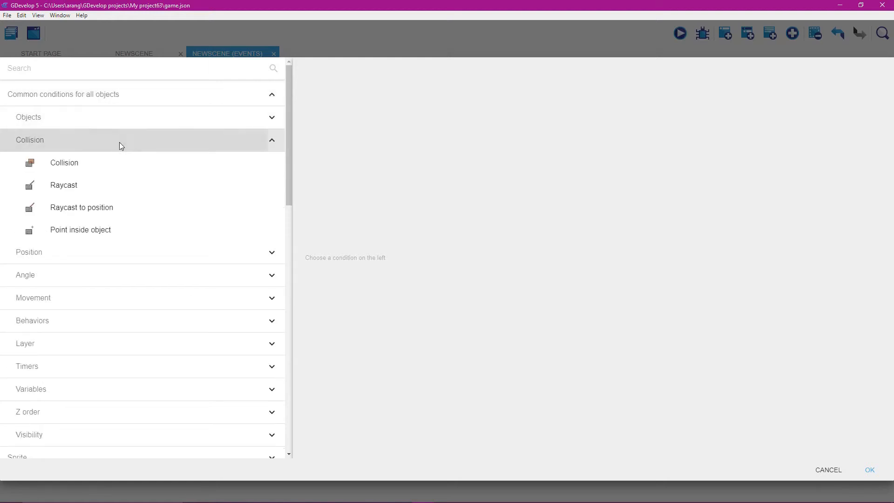
pyautogui.click(119, 162)
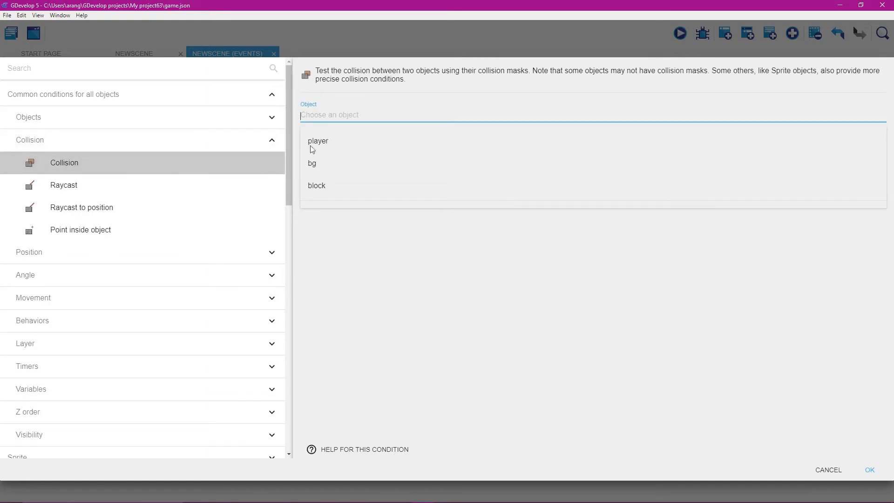
pyautogui.click(357, 143)
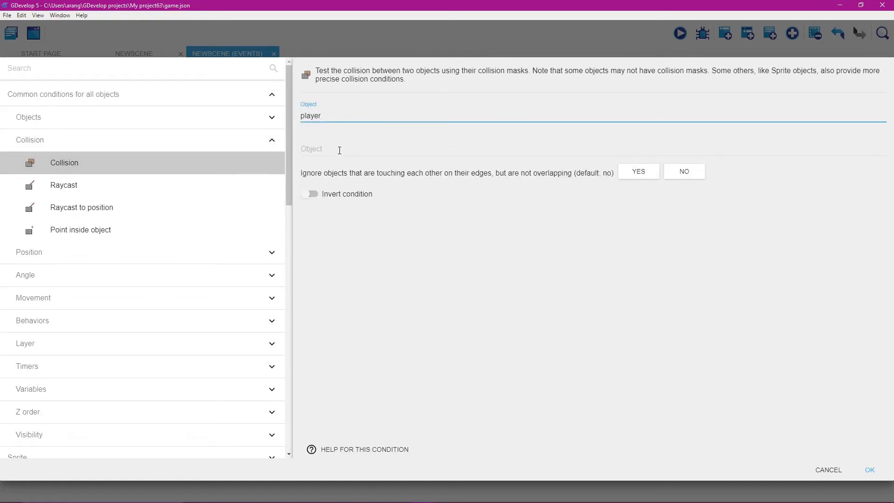
pyautogui.click(340, 150)
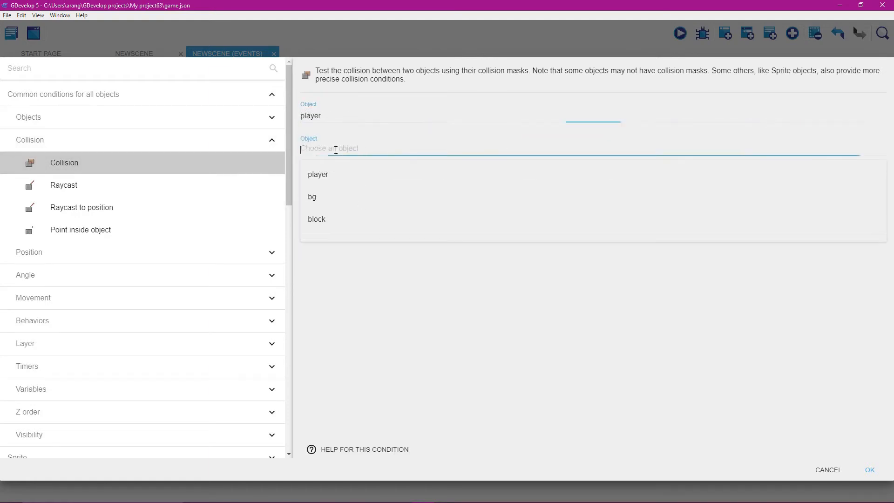
pyautogui.click(353, 220)
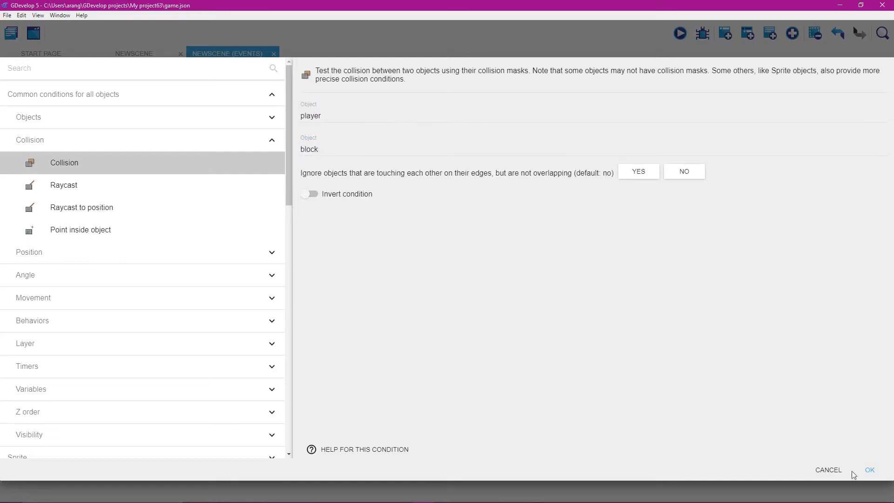
pyautogui.click(866, 469)
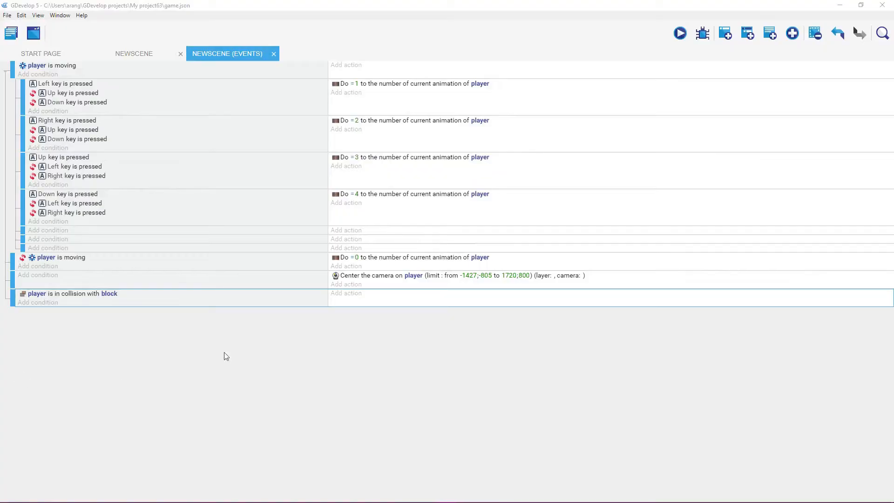
# Step: Add a Separate two objects action to the collision event that moves player away from block
pyautogui.click(495, 9)
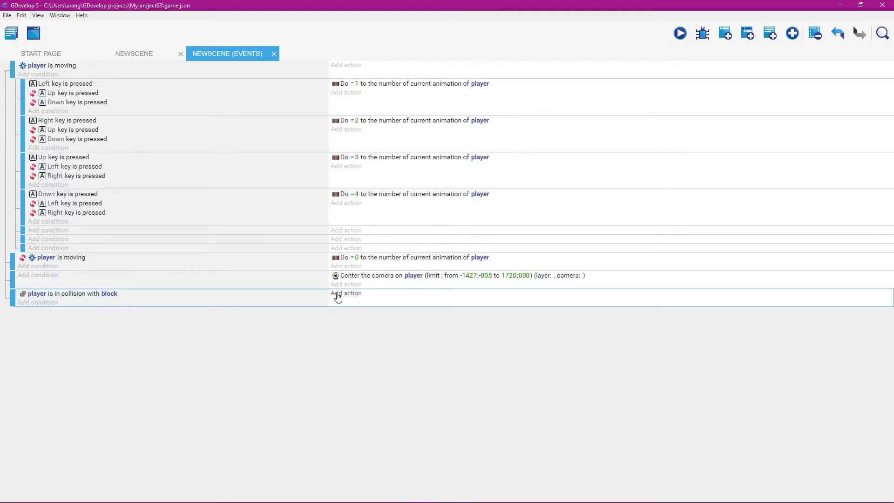
pyautogui.click(337, 297)
pyautogui.click(139, 95)
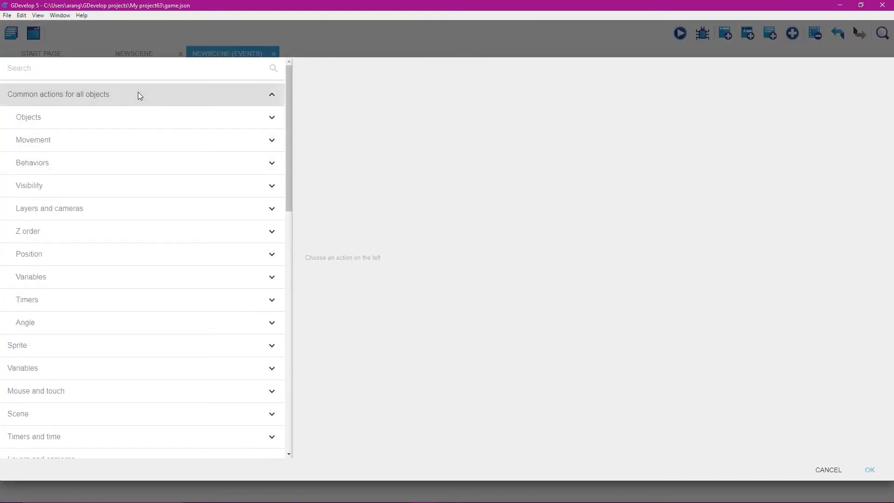
pyautogui.click(96, 253)
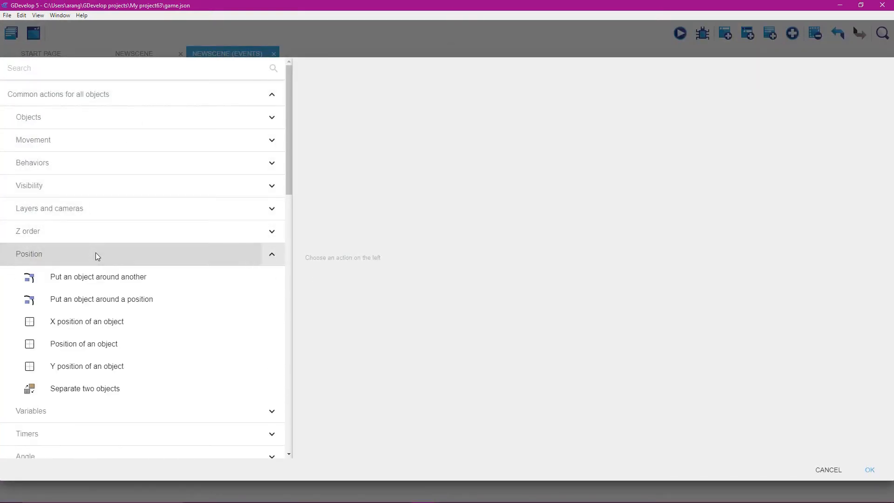
pyautogui.click(152, 388)
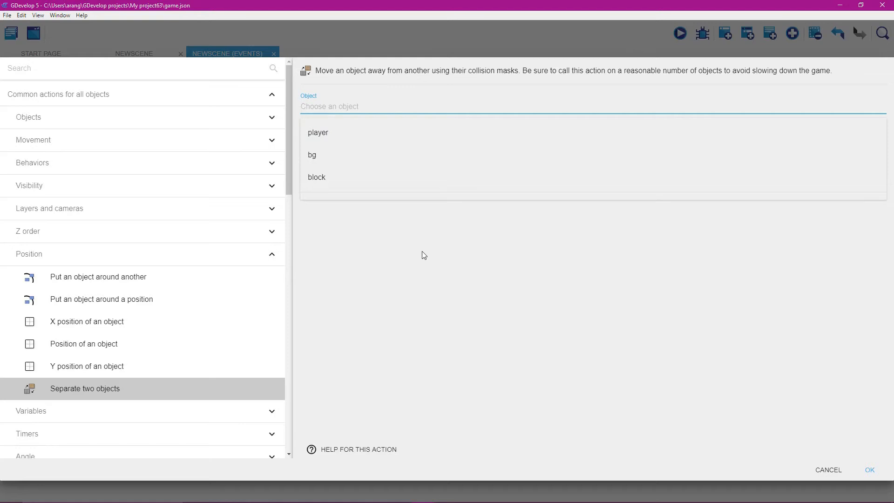
pyautogui.click(391, 133)
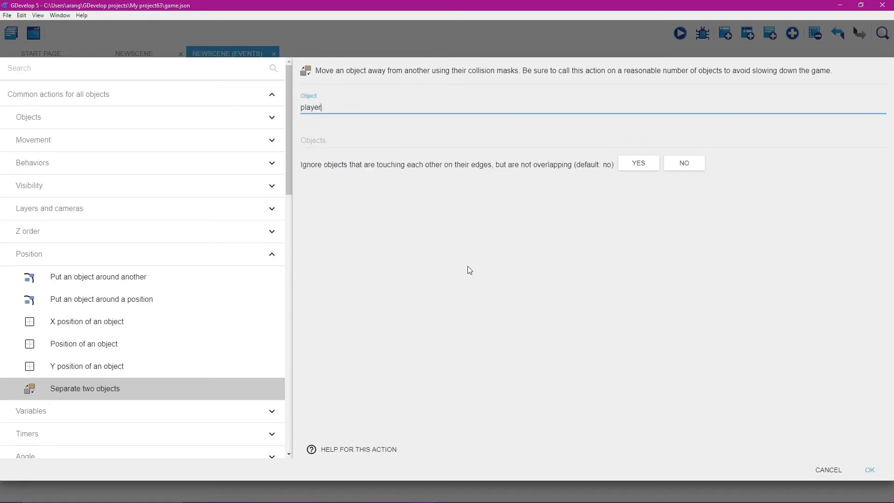
pyautogui.click(351, 140)
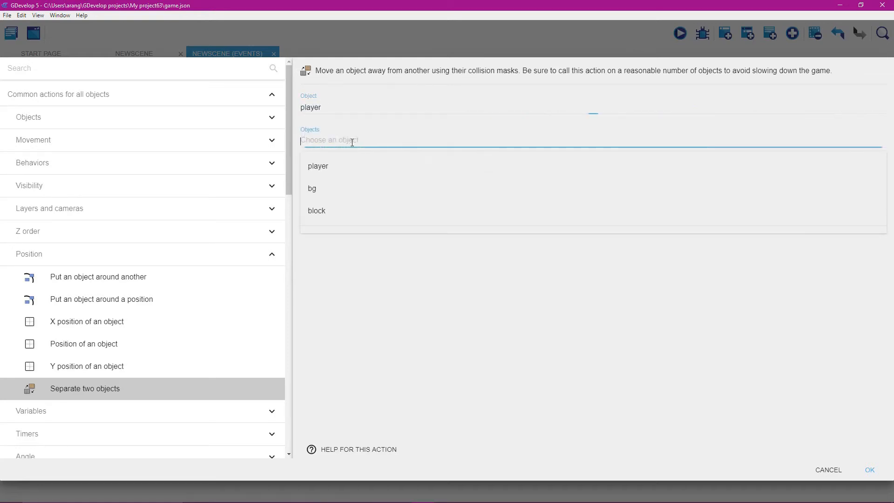
pyautogui.click(382, 221)
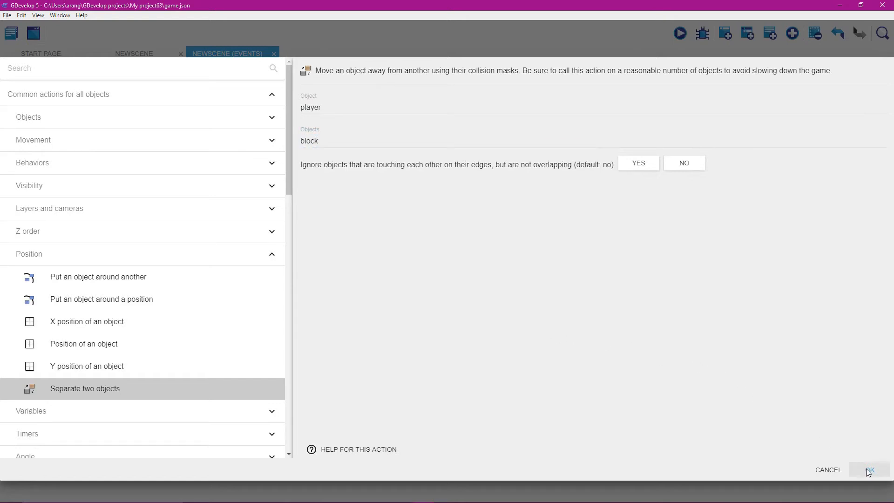
pyautogui.click(866, 470)
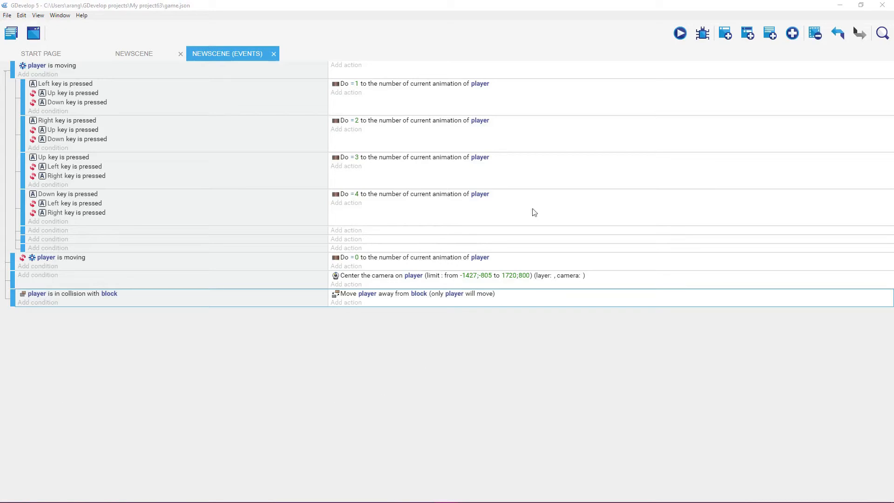
# Step: Preview the game maximized, walk the player against the green blocks on both sides of the street, and close the preview
pyautogui.click(549, 9)
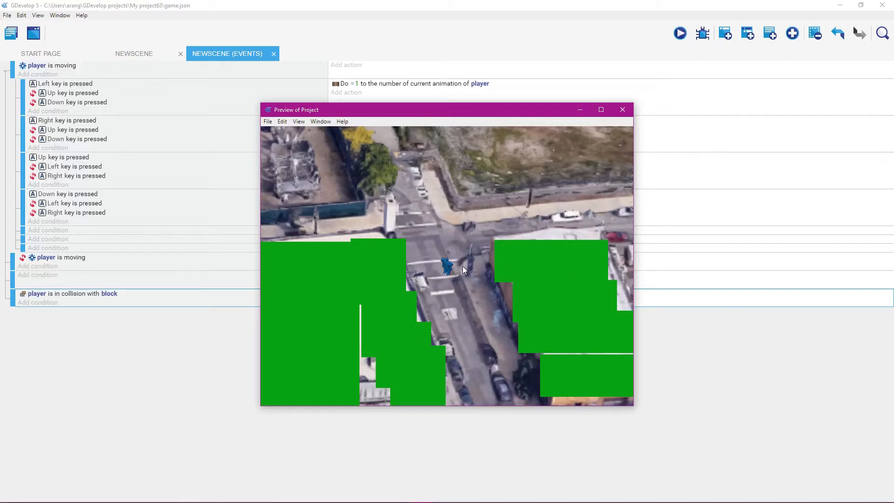
pyautogui.click(600, 109)
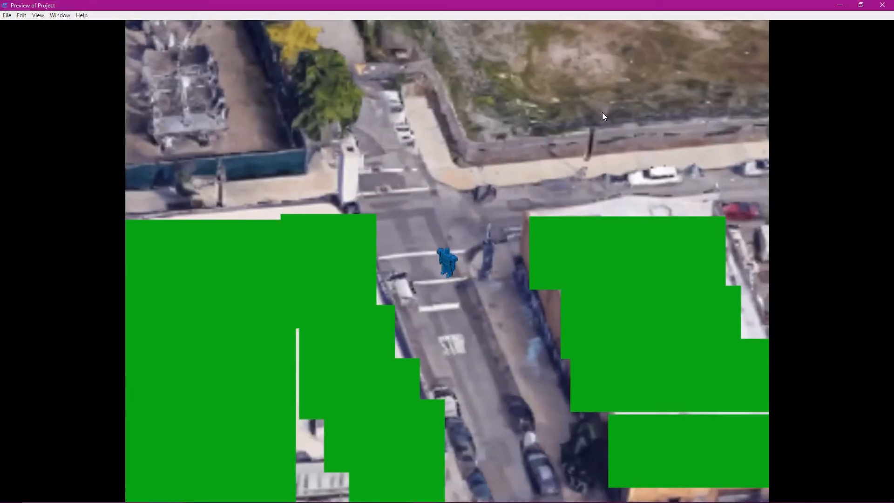
pyautogui.press('Right')
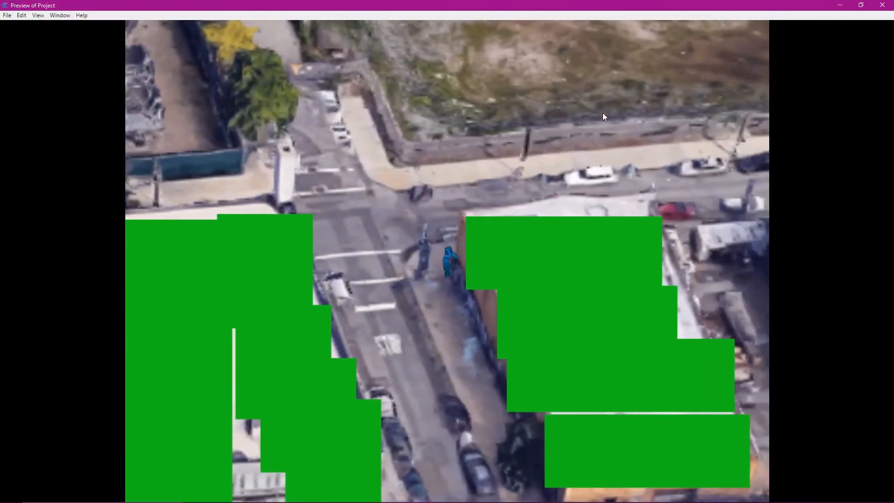
pyautogui.press('Down')
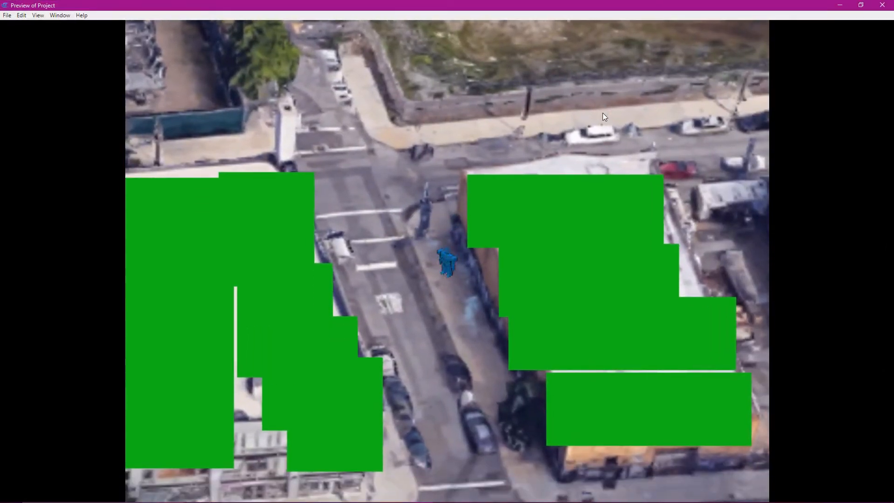
pyautogui.press('Left')
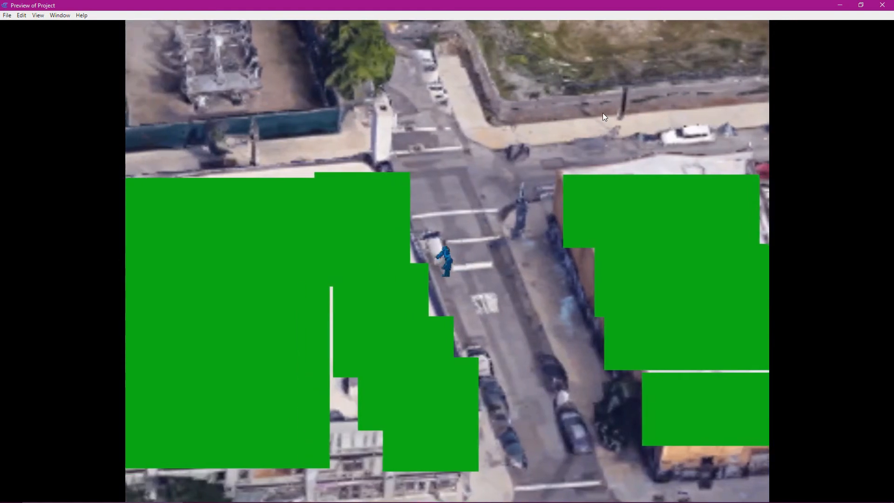
pyautogui.press('Up')
pyautogui.press('Left')
pyautogui.press('Up')
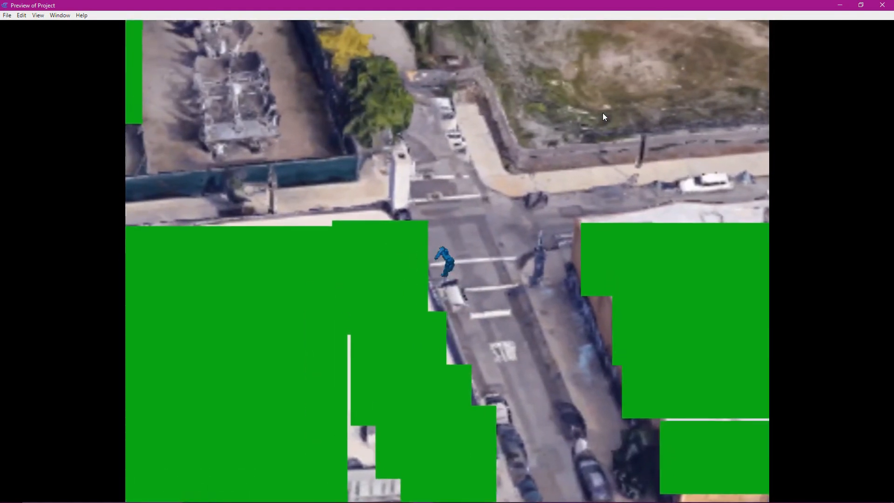
pyautogui.press('Right')
pyautogui.press('Right')
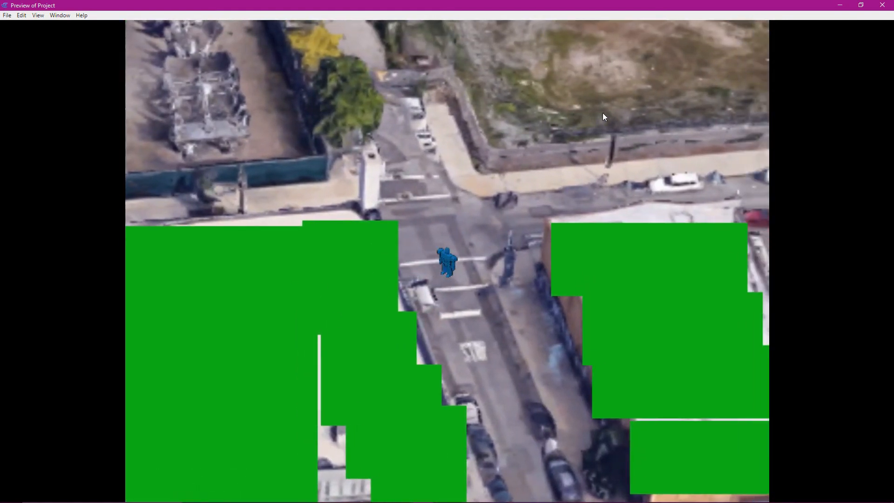
pyautogui.click(881, 5)
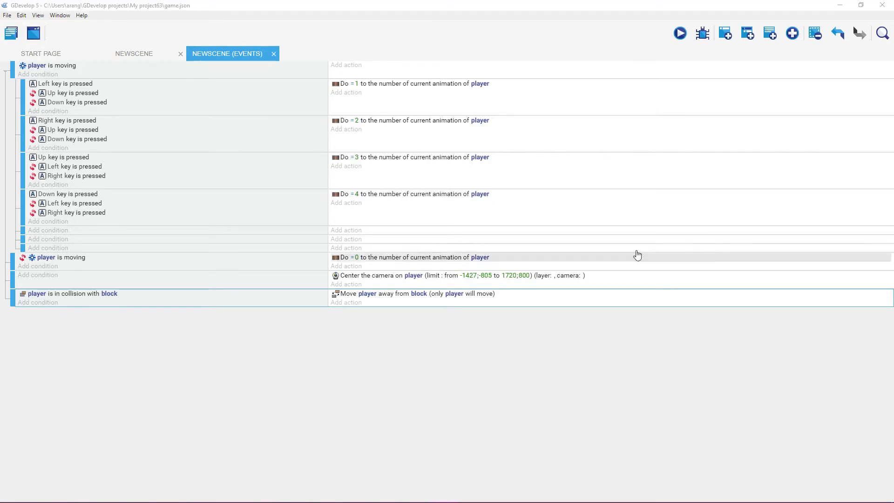
# Step: Add another event below the collision event with the condition At the beginning of the scene
pyautogui.click(610, 13)
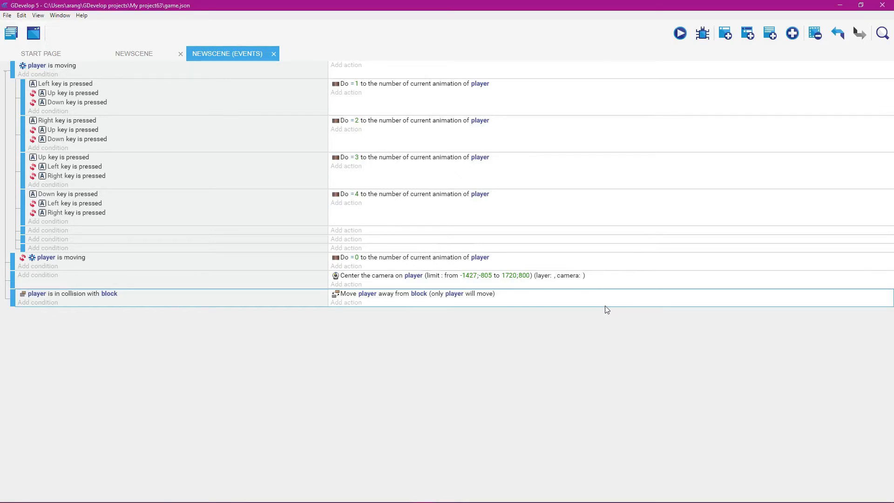
pyautogui.click(727, 34)
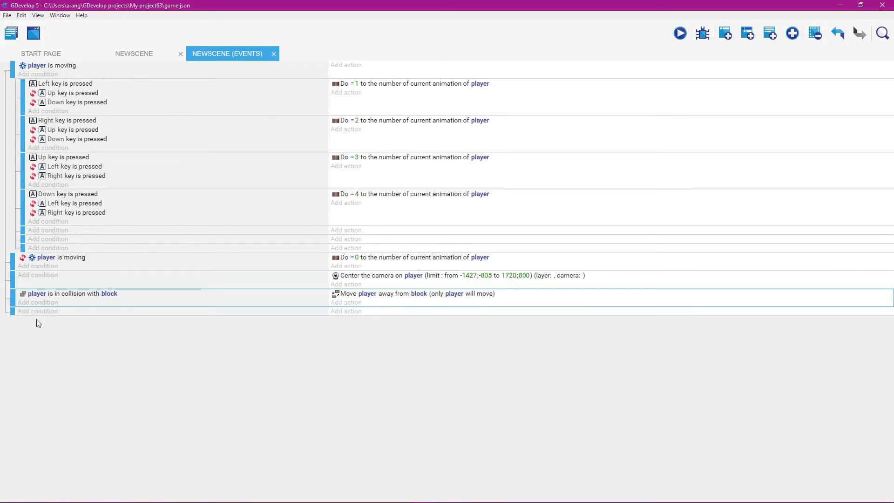
pyautogui.click(22, 313)
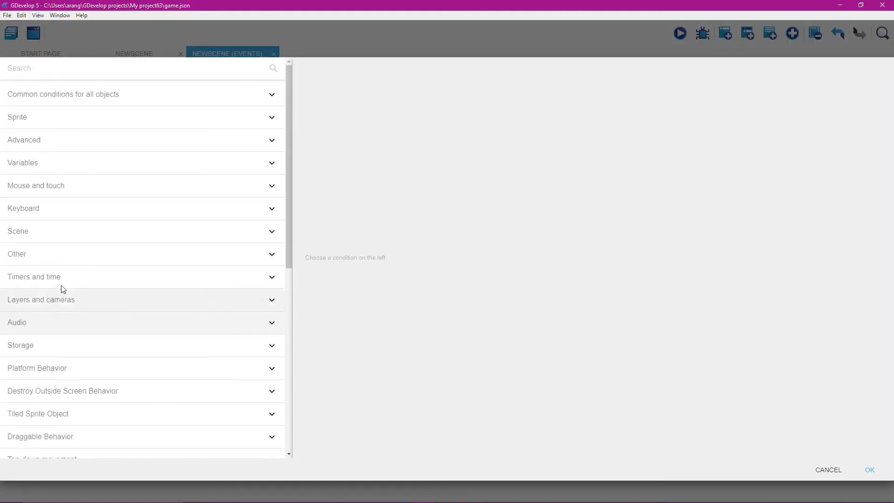
pyautogui.click(69, 231)
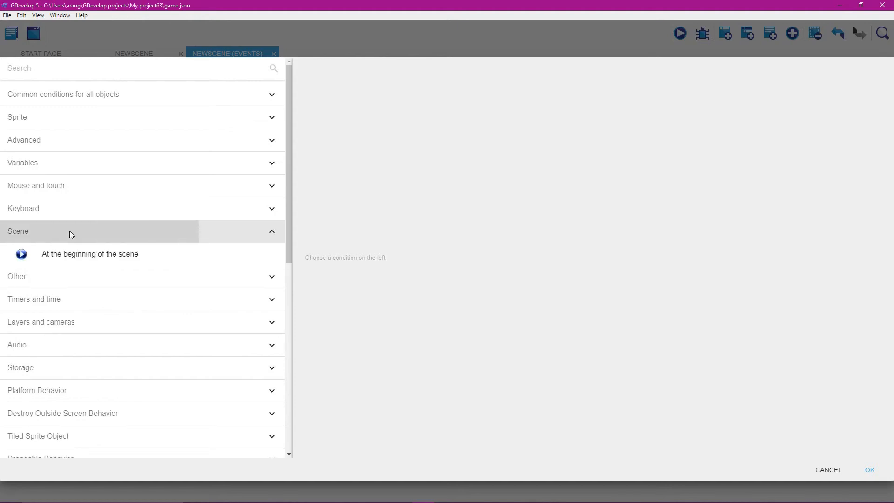
pyautogui.click(158, 253)
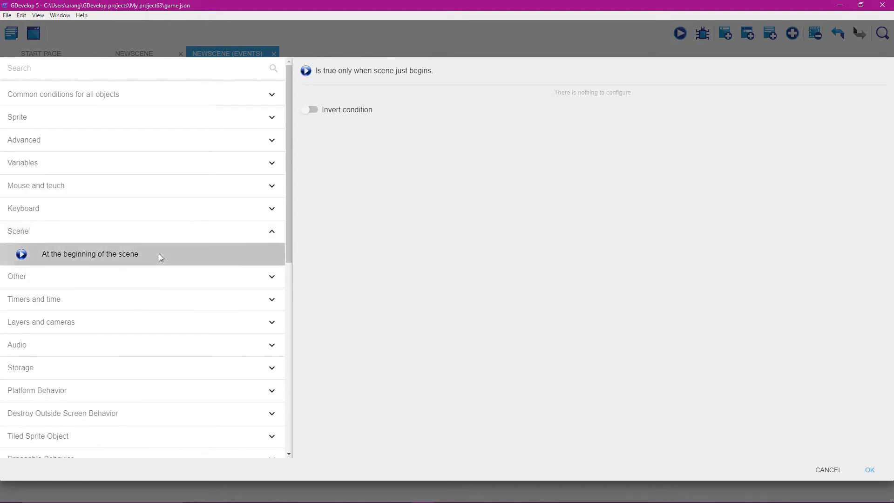
pyautogui.click(867, 468)
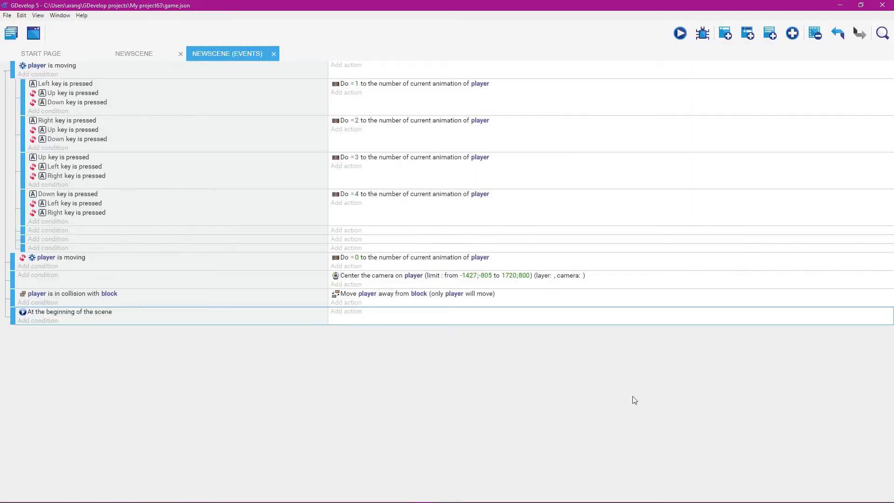
# Step: Add a Hide action for the block object to the At the beginning of the scene event
pyautogui.click(337, 313)
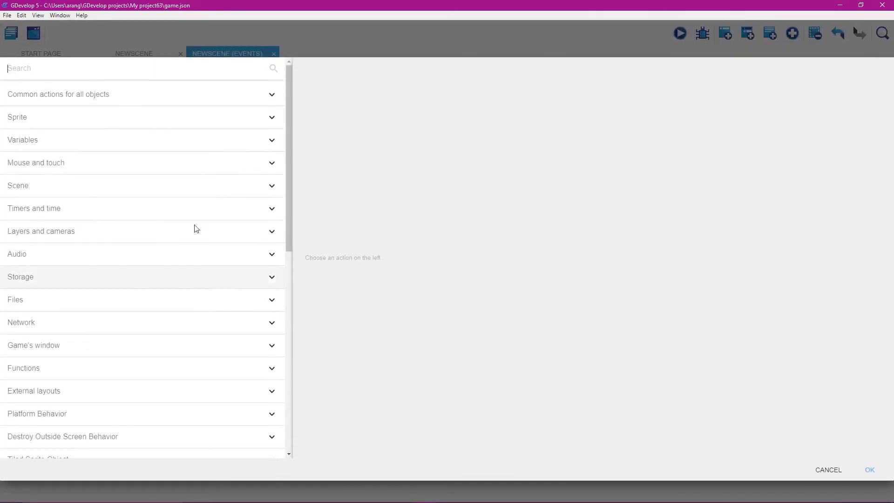
pyautogui.click(137, 98)
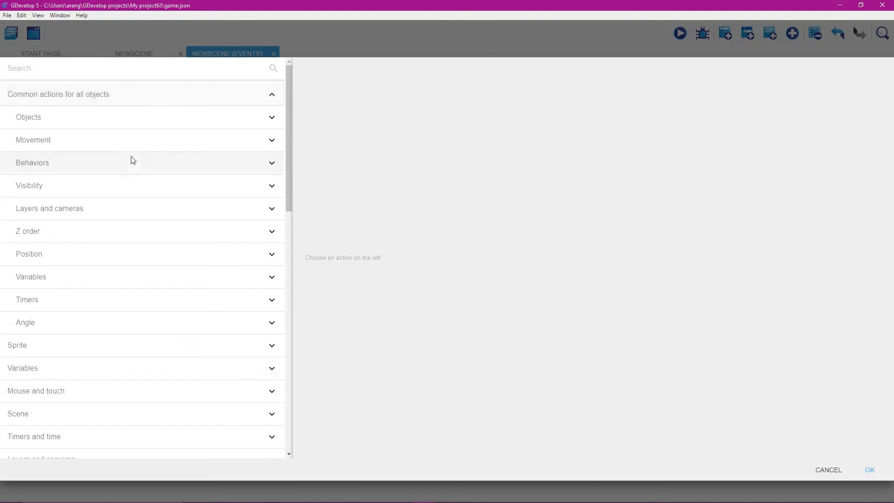
pyautogui.click(121, 184)
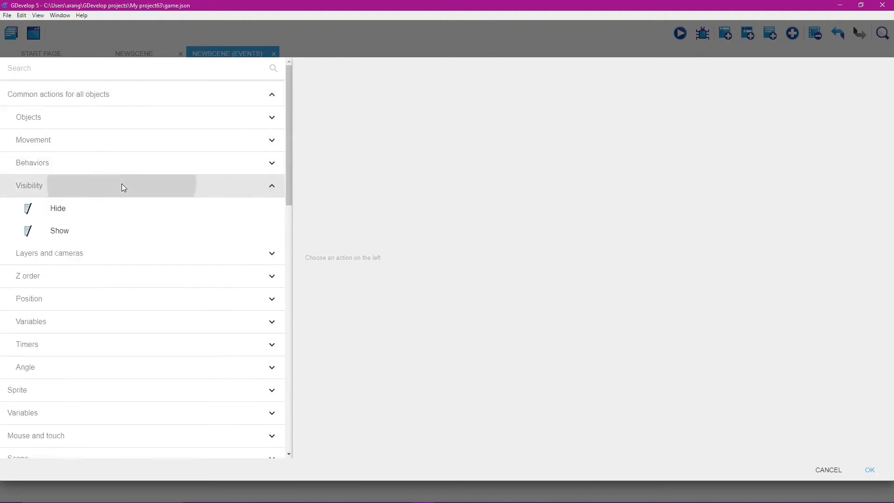
pyautogui.click(115, 207)
pyautogui.click(356, 177)
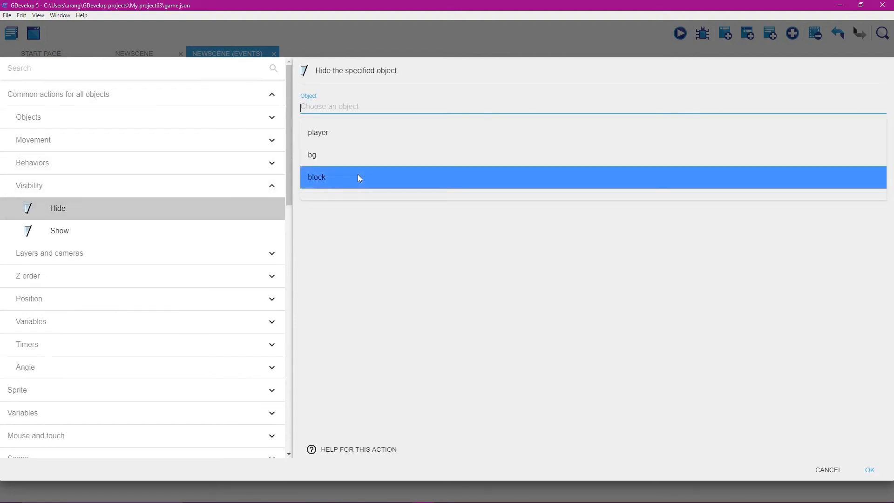
pyautogui.click(869, 471)
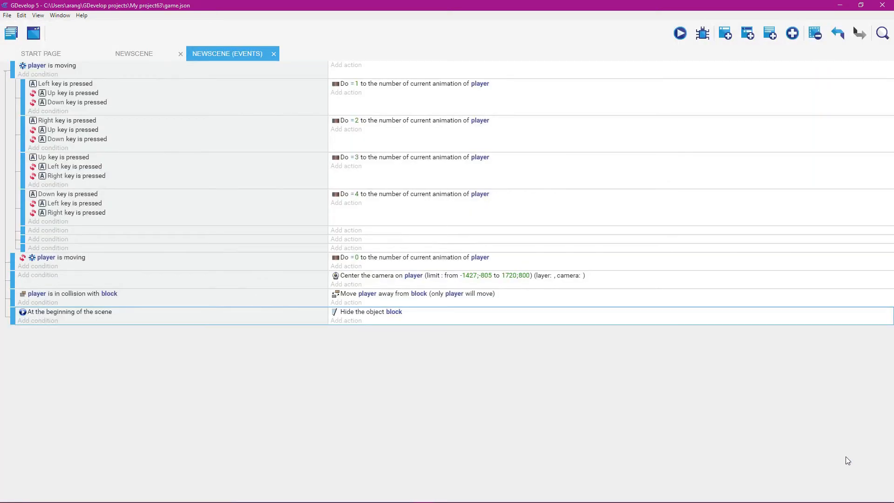
# Step: Preview the game maximized and walk the player against the wall of the orange-fronted building and back onto the street
pyautogui.click(686, 8)
pyautogui.click(680, 33)
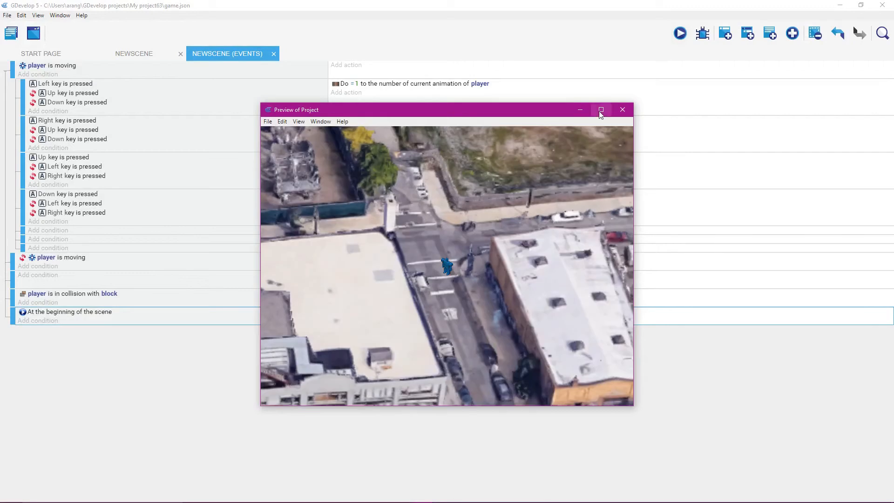
pyautogui.click(601, 110)
pyautogui.press('Right')
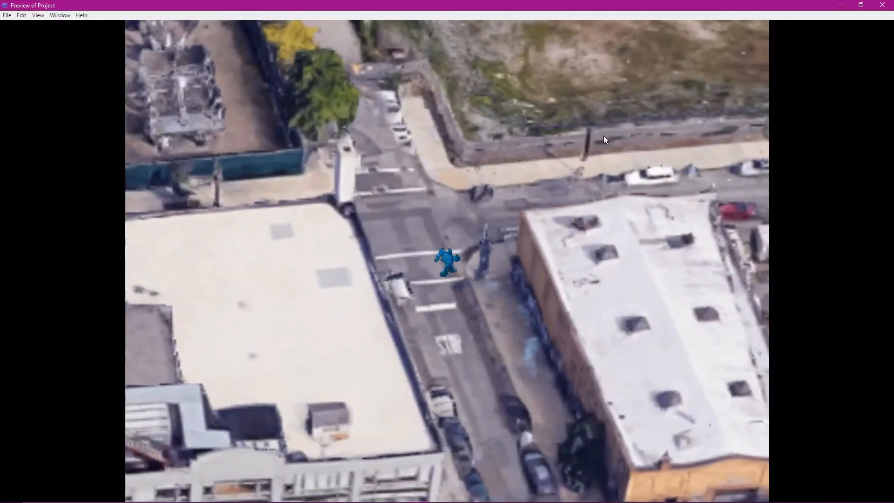
pyautogui.press('Down')
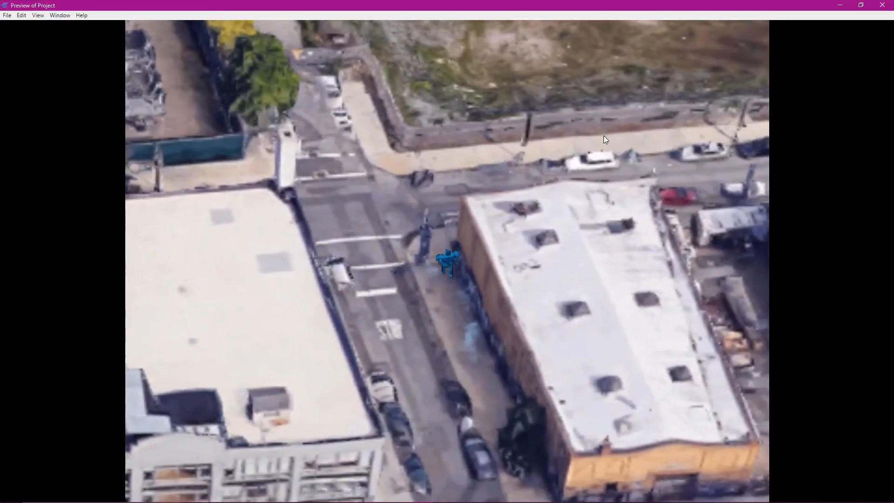
pyautogui.press('Right')
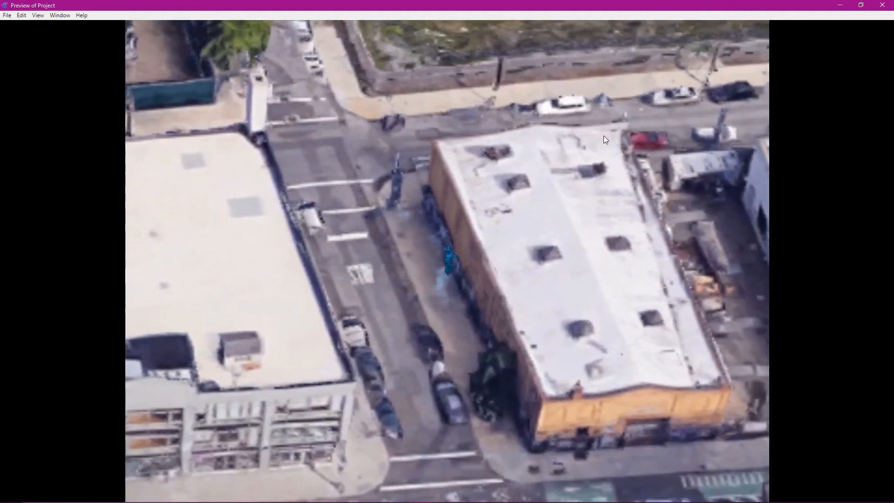
pyautogui.press('Left')
pyautogui.press('Left')
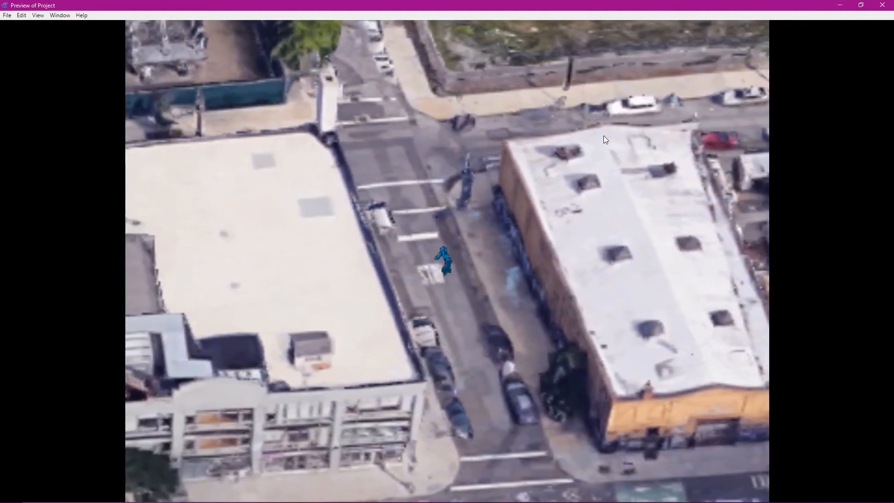
# Step: Walk the player up to the intersection, along the cross street and back down beside the building, and close the preview
pyautogui.press('Up')
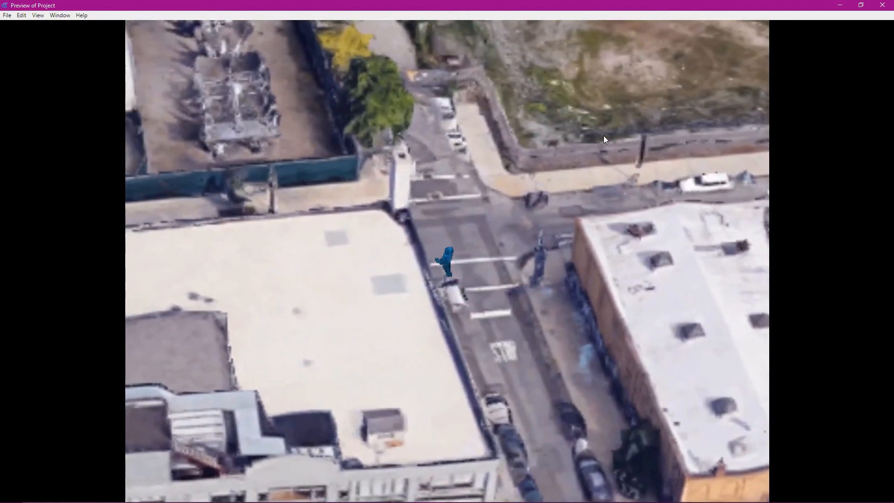
pyautogui.press('Up')
pyautogui.press('Up')
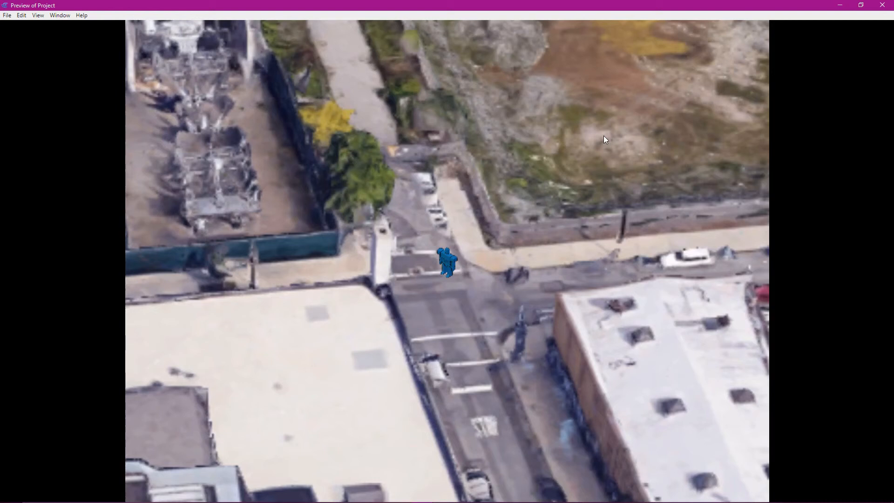
pyautogui.press('Right')
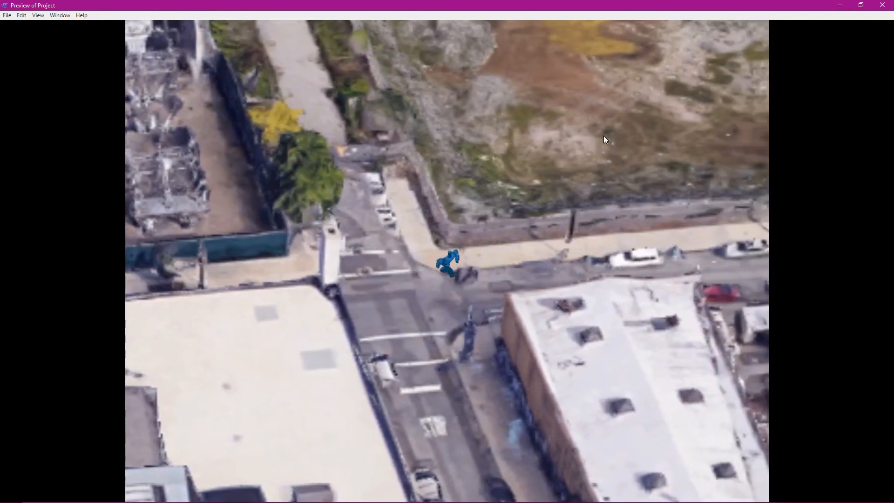
pyautogui.press('Right')
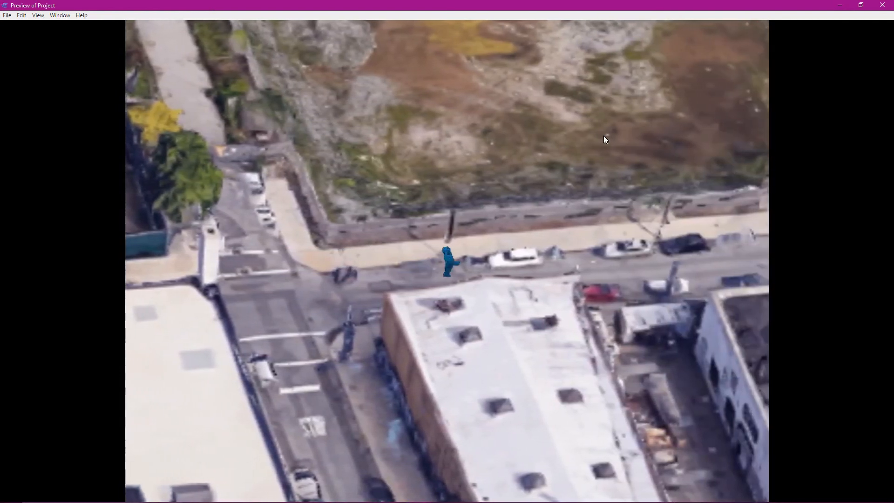
pyautogui.press('Left')
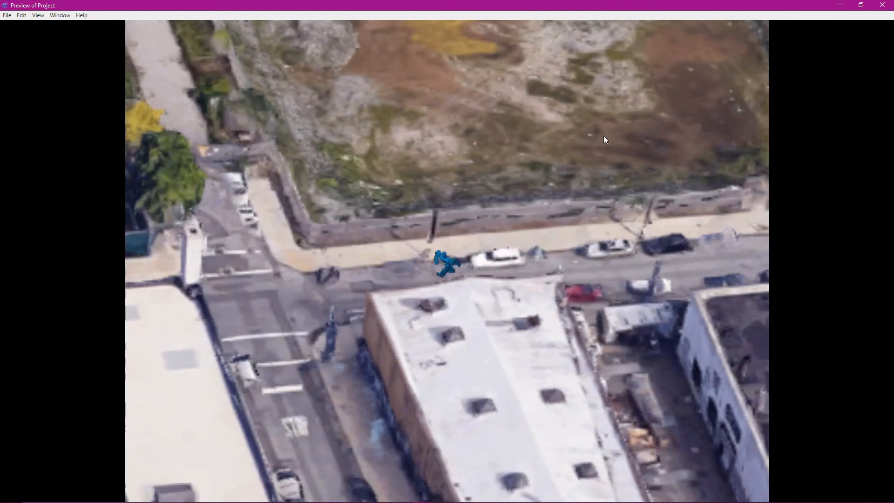
pyautogui.press('Left')
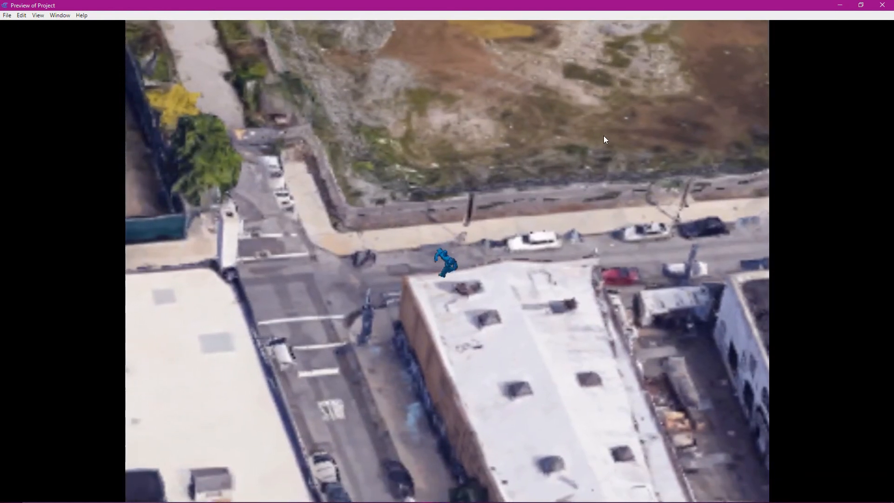
pyautogui.press('Down')
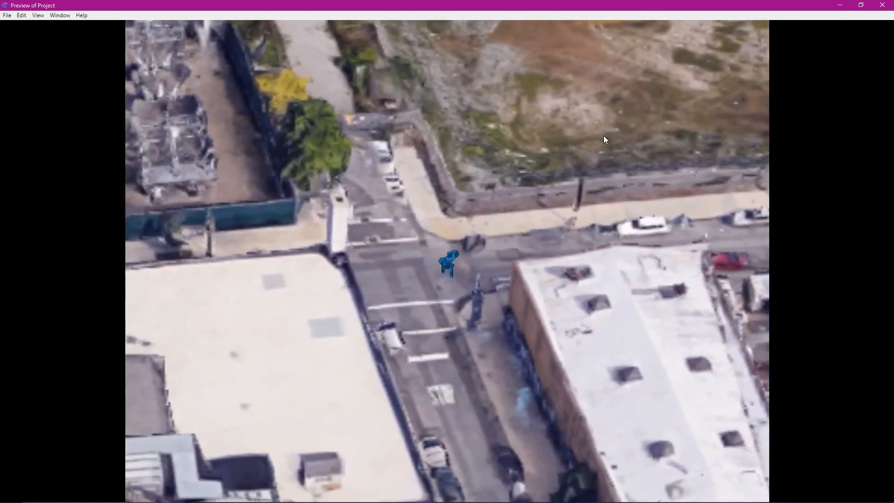
pyautogui.press('Down')
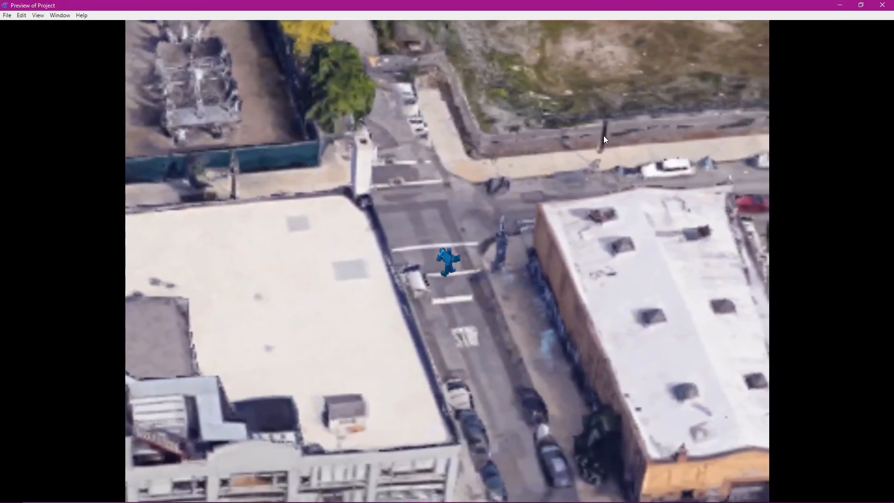
pyautogui.press('Right')
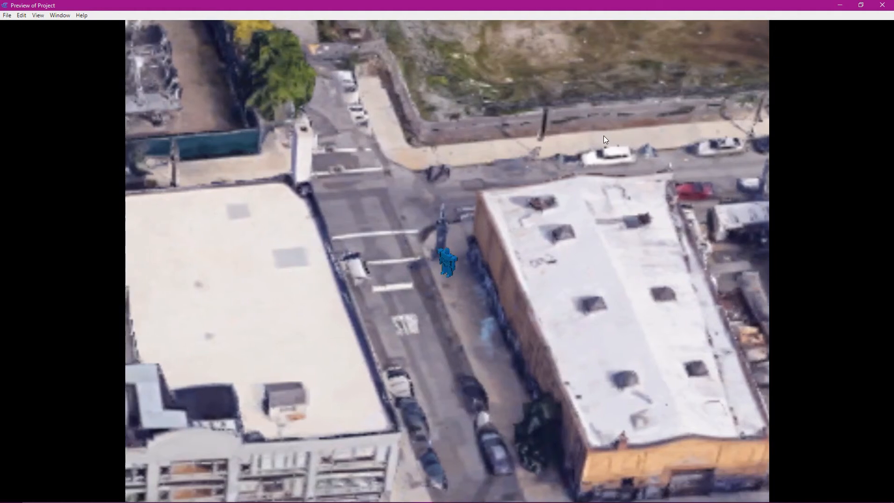
pyautogui.press('Down')
pyautogui.press('Down')
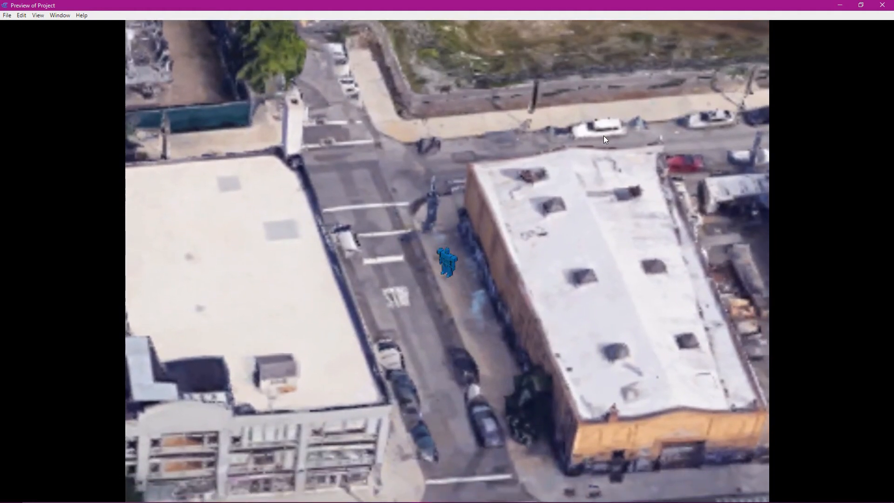
pyautogui.click(882, 6)
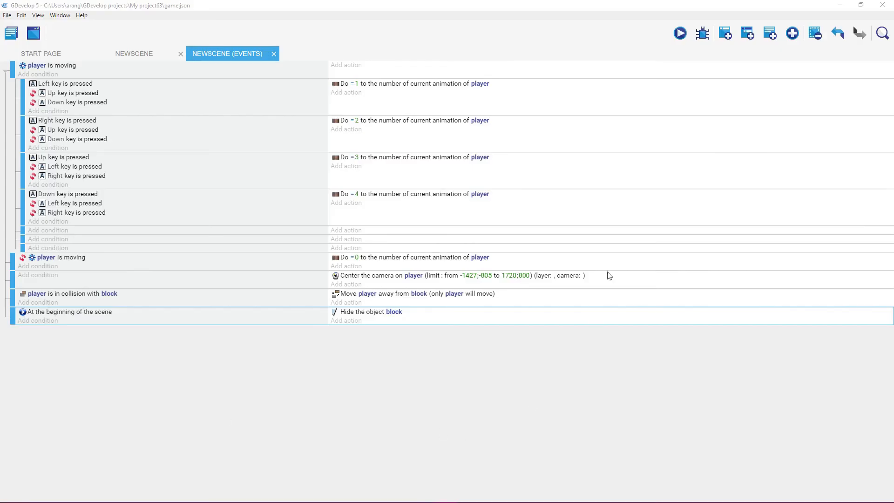
pyautogui.click(619, 12)
pyautogui.click(544, 10)
pyautogui.click(588, 10)
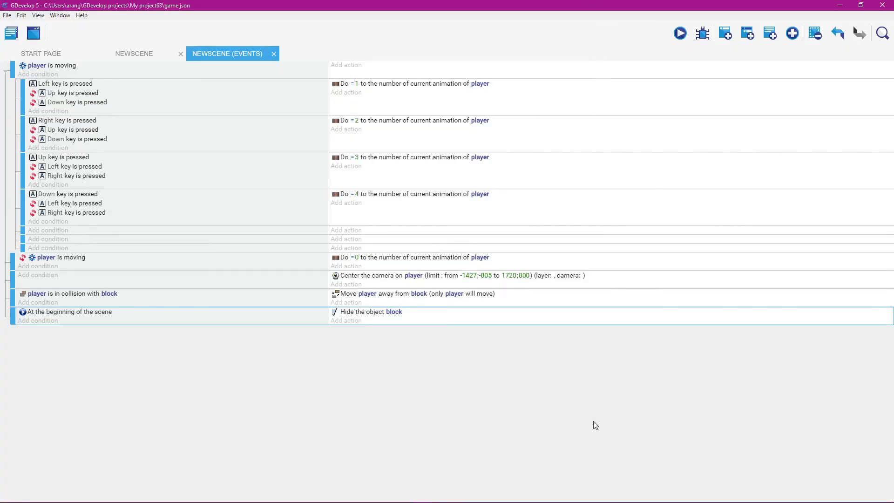